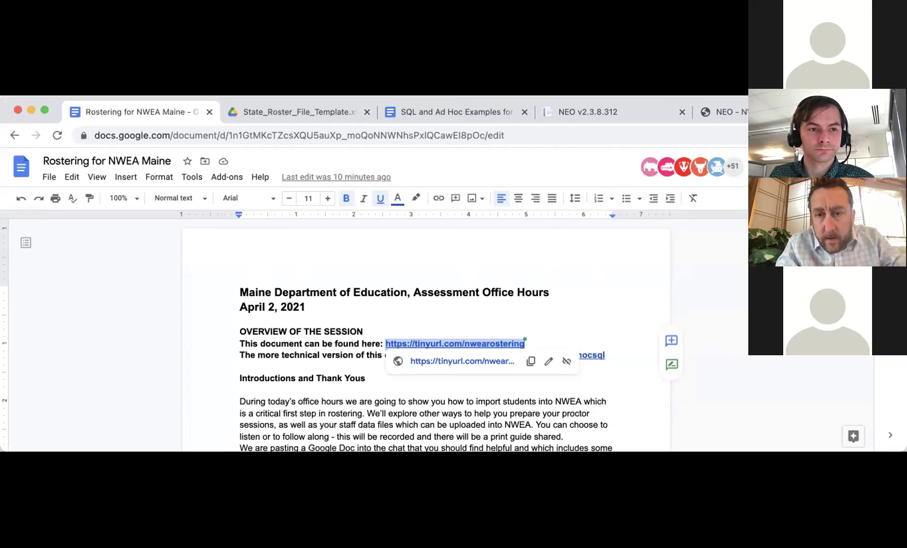
{"action": "key", "text": "super+Tab"}
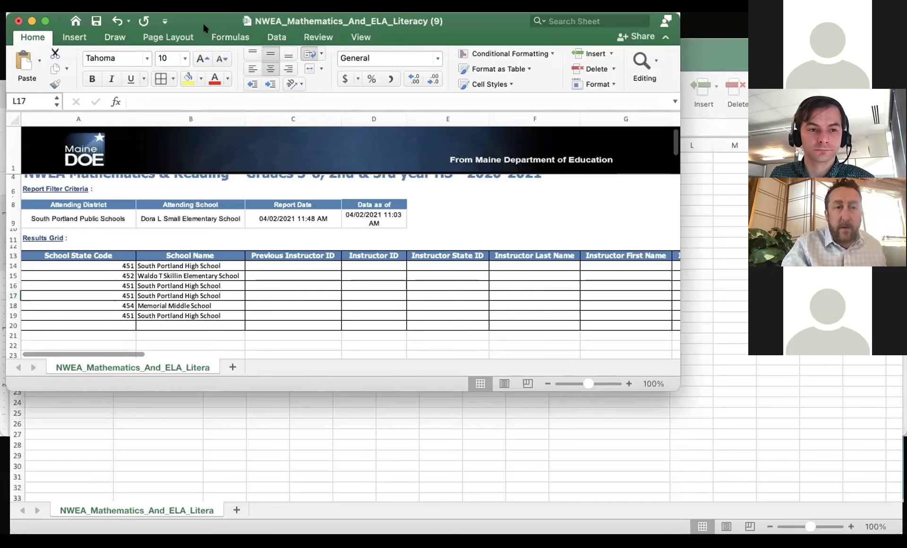
{"action": "key", "text": "ctrl+Down"}
{"action": "left_click", "coordinate": [272, 52]}
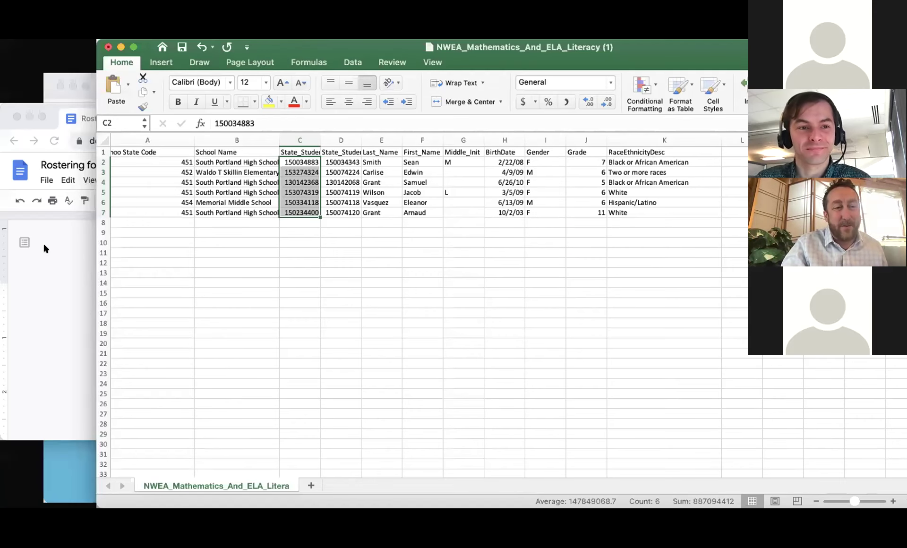
- Switch to Chrome and read the Rostering for NWEA Maine guide through to the STUDENT DOWNLOAD FROM NEO section
{"action": "left_click", "coordinate": [57, 256]}
{"action": "scroll", "coordinate": [276, 310], "scroll_direction": "down", "scroll_amount": 3}
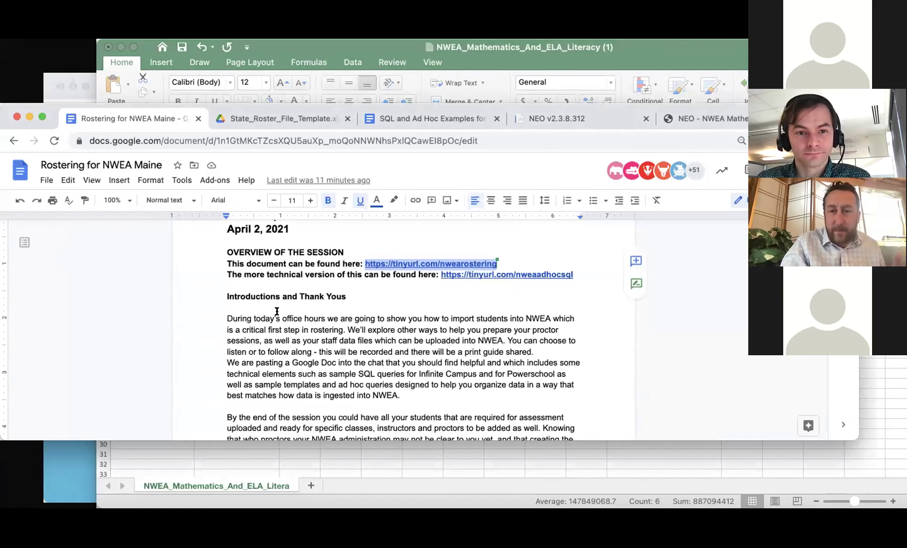
{"action": "scroll", "coordinate": [276, 310], "scroll_direction": "down", "scroll_amount": 5}
{"action": "scroll", "coordinate": [277, 312], "scroll_direction": "down", "scroll_amount": 7}
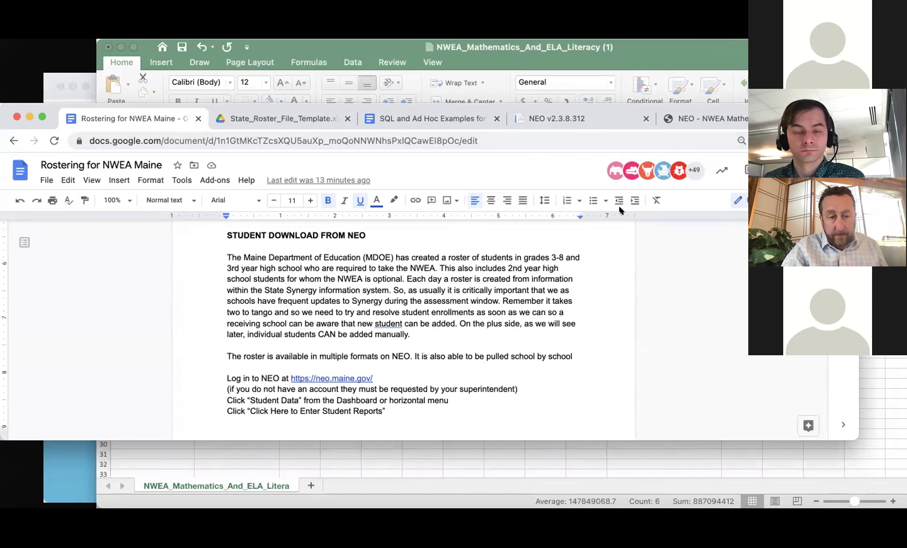
- Log in to the Maine DOE NEO site with the account's user name and password
{"action": "left_click", "coordinate": [687, 121]}
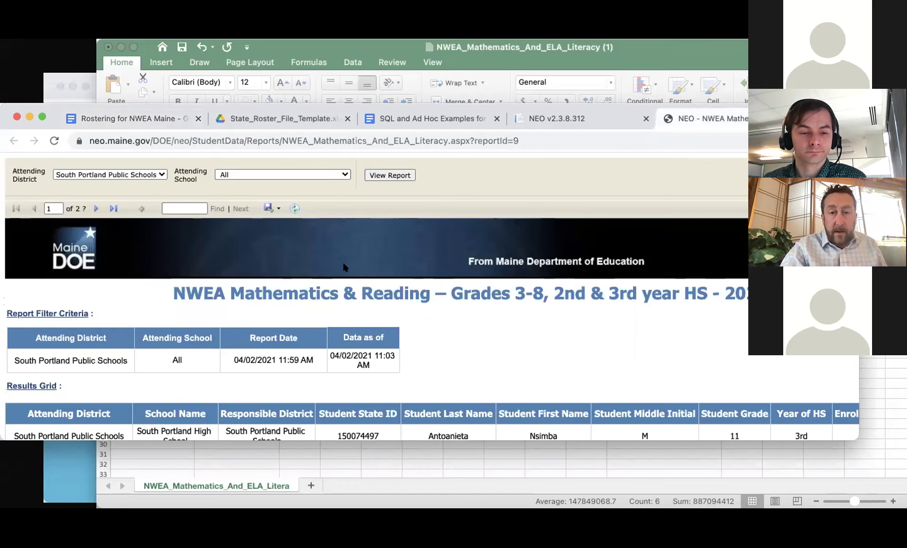
{"action": "left_click", "coordinate": [558, 120]}
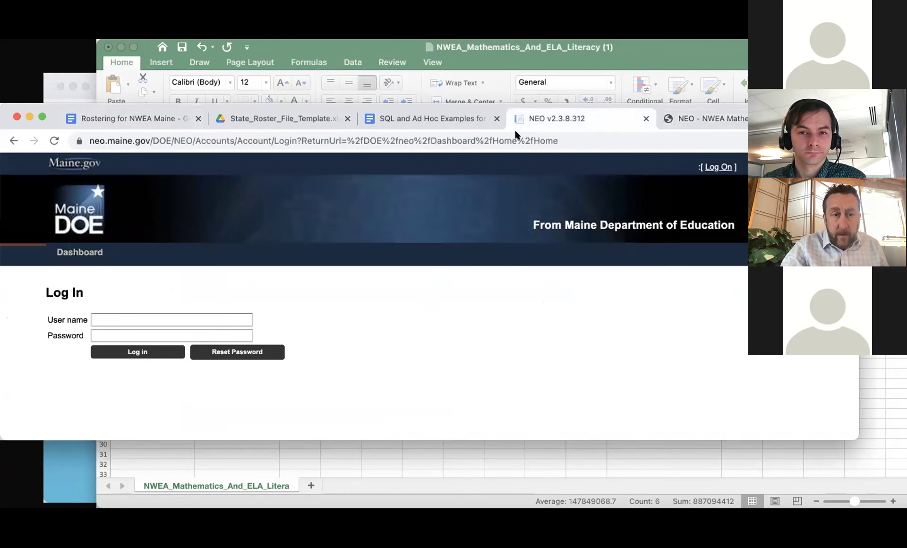
{"action": "left_click", "coordinate": [106, 320]}
{"action": "left_click", "coordinate": [105, 344]}
{"action": "left_click", "coordinate": [108, 336]}
{"action": "type", "text": "****"}
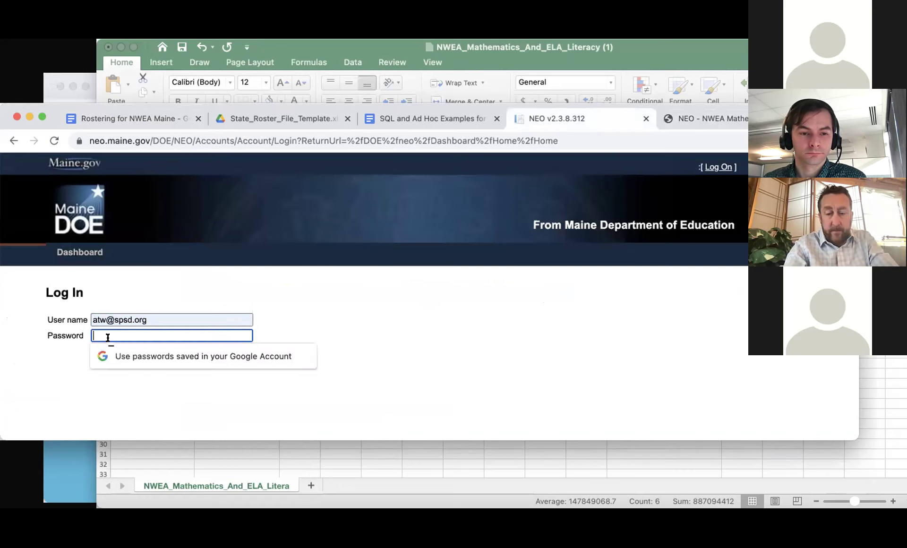
{"action": "type", "text": "****"}
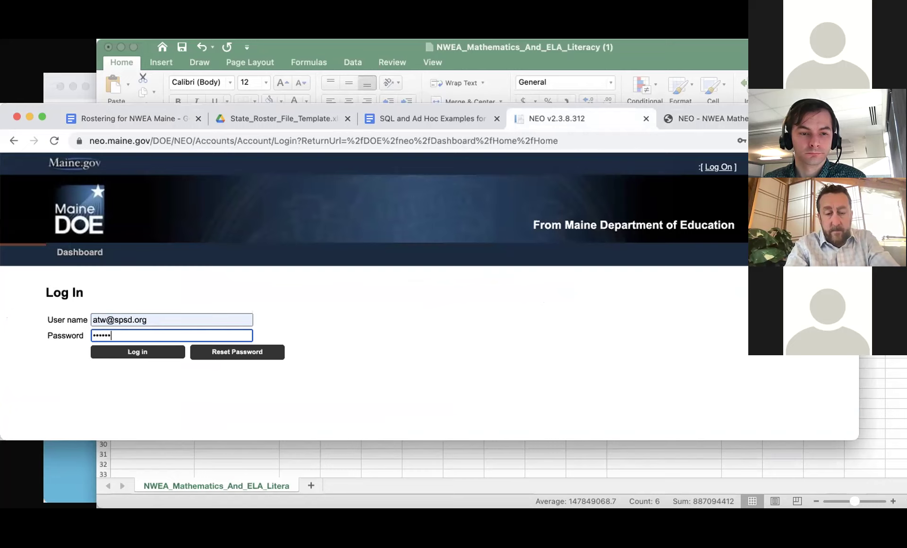
{"action": "type", "text": "**"}
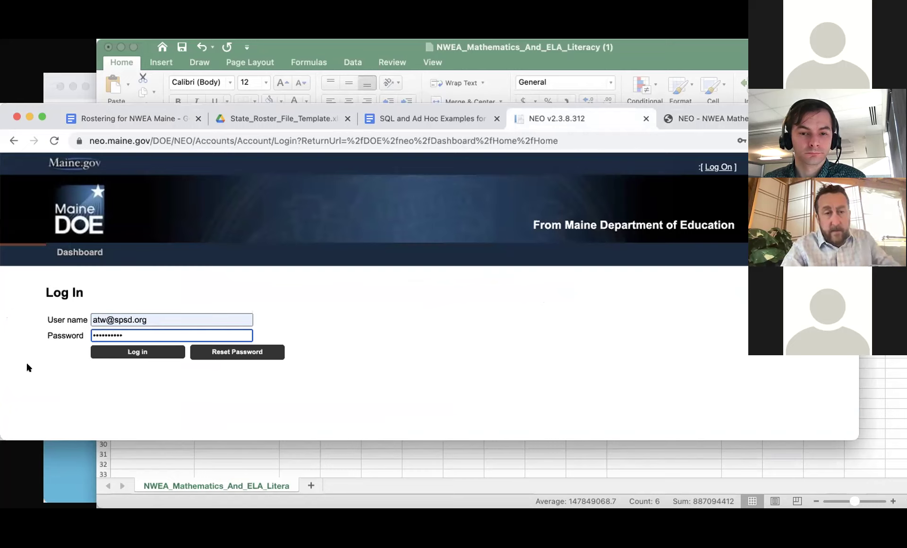
{"action": "left_click", "coordinate": [126, 351]}
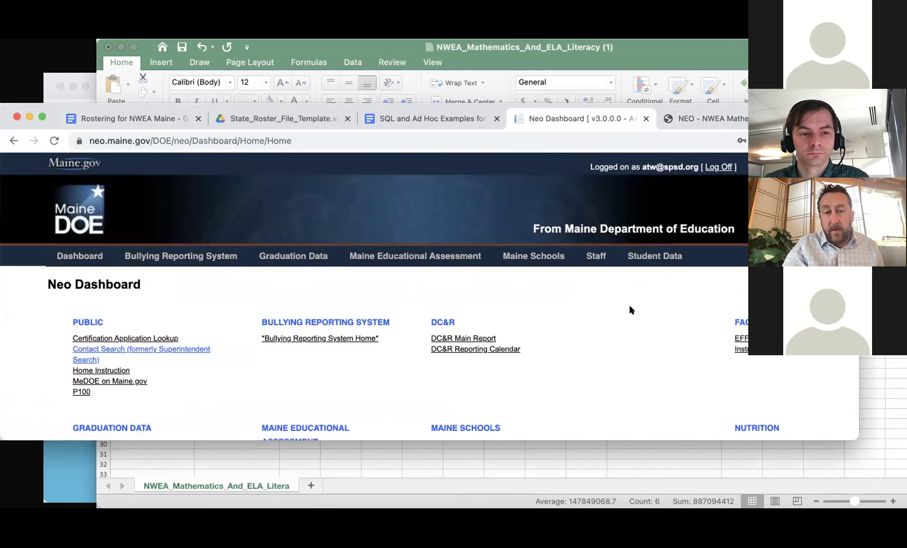
- Go to Student Data Home from the Neo Dashboard and enter the Student Reports area
{"action": "scroll", "coordinate": [630, 310], "scroll_direction": "down", "scroll_amount": 2}
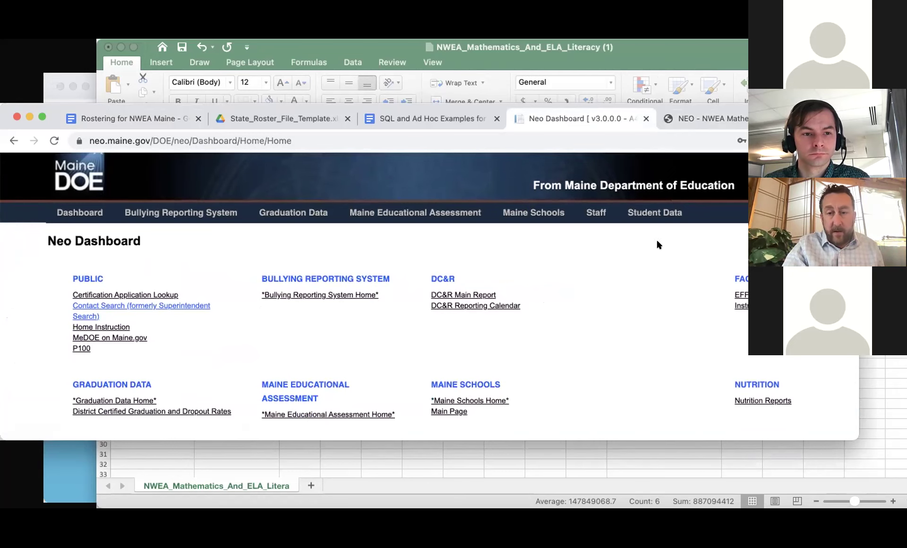
{"action": "scroll", "coordinate": [658, 281], "scroll_direction": "down", "scroll_amount": 3}
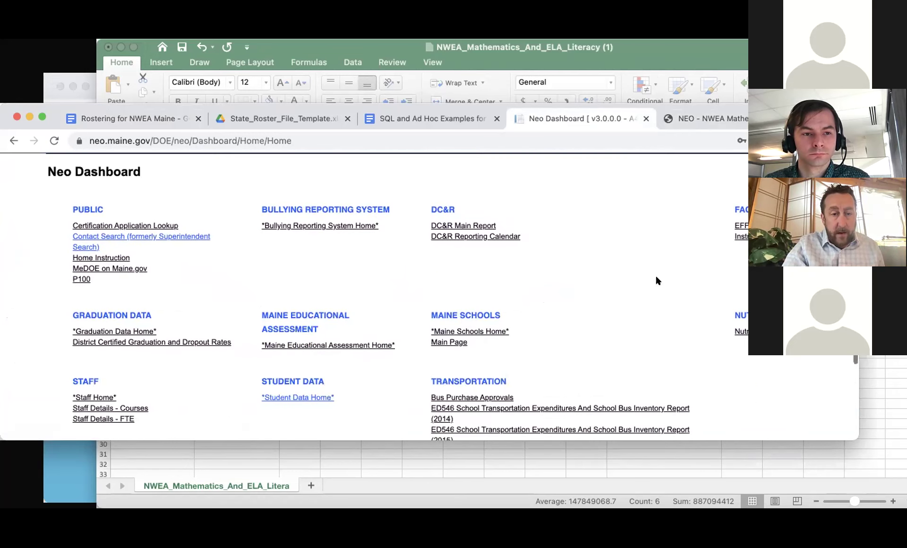
{"action": "left_click", "coordinate": [306, 397]}
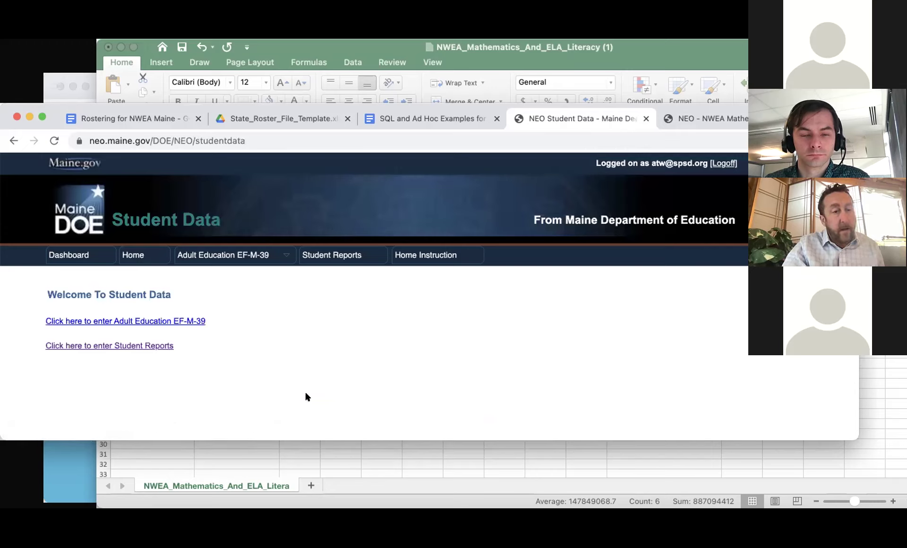
{"action": "left_click", "coordinate": [150, 345]}
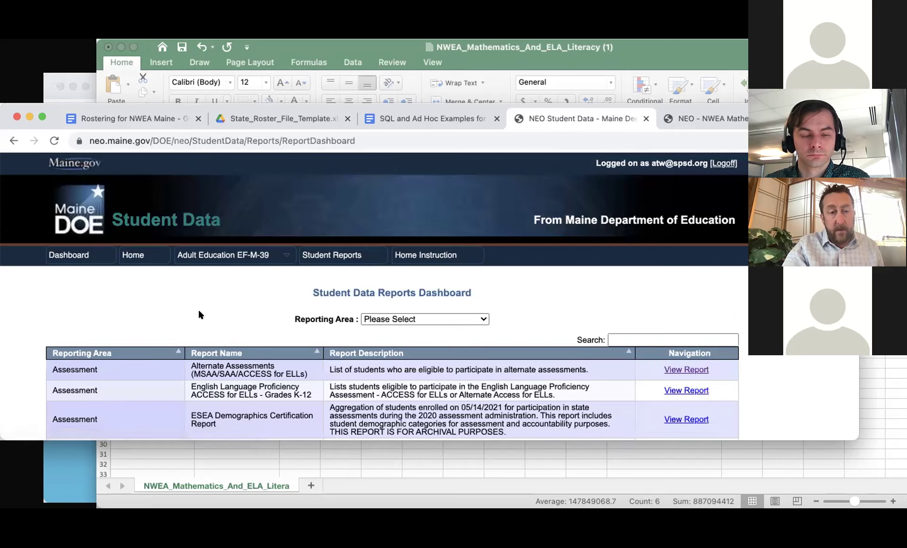
- Shrink the browser window and open the NWEA Mathematics & Reading – Grades 3-8, 2nd & 3rd year HS report
{"action": "scroll", "coordinate": [197, 314], "scroll_direction": "down", "scroll_amount": 2}
{"action": "scroll", "coordinate": [197, 313], "scroll_direction": "down", "scroll_amount": 5}
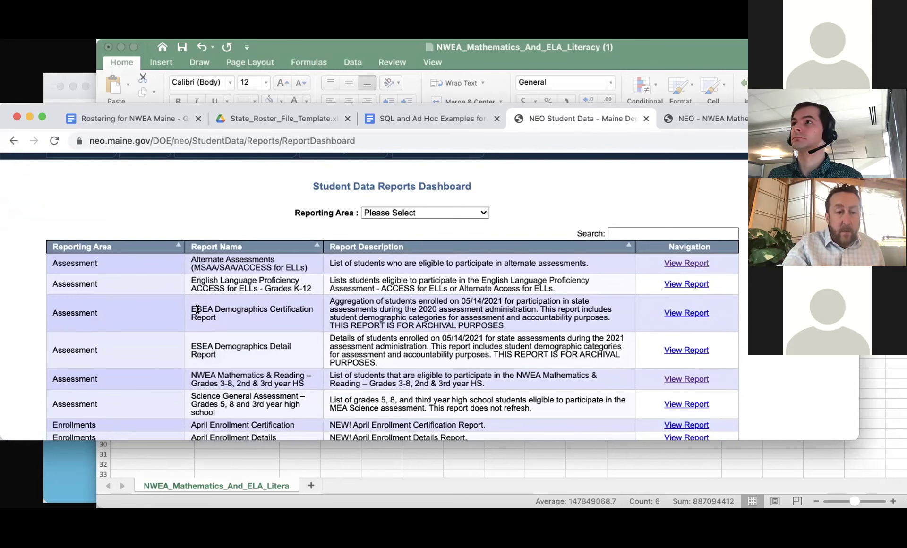
{"action": "scroll", "coordinate": [197, 310], "scroll_direction": "up", "scroll_amount": 2}
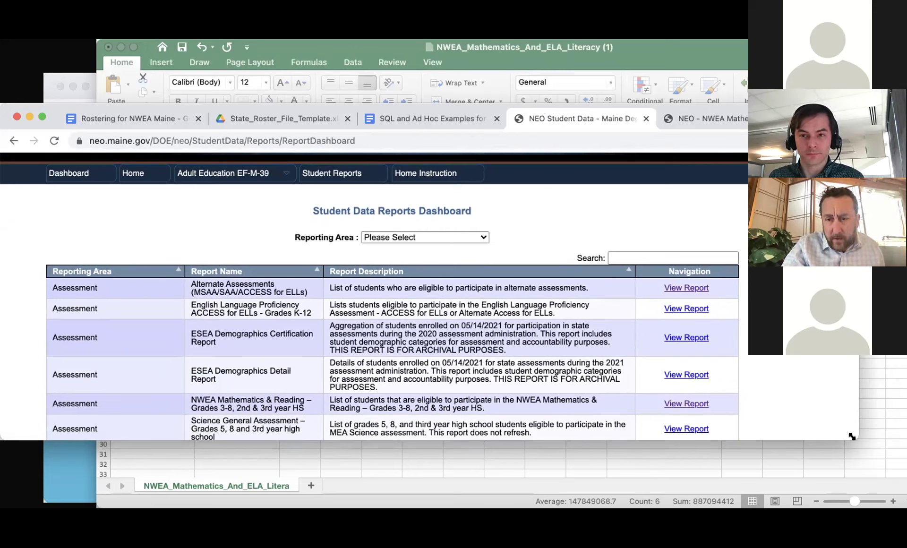
{"action": "left_click_drag", "start_coordinate": [849, 429], "coordinate": [830, 367]}
{"action": "scroll", "coordinate": [824, 364], "scroll_direction": "down", "scroll_amount": 3}
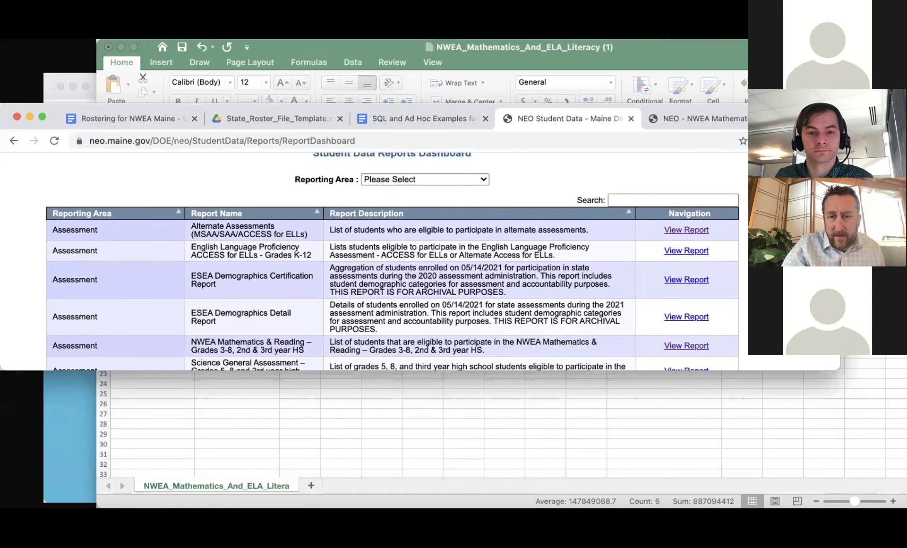
{"action": "left_click_drag", "start_coordinate": [832, 368], "coordinate": [740, 341]}
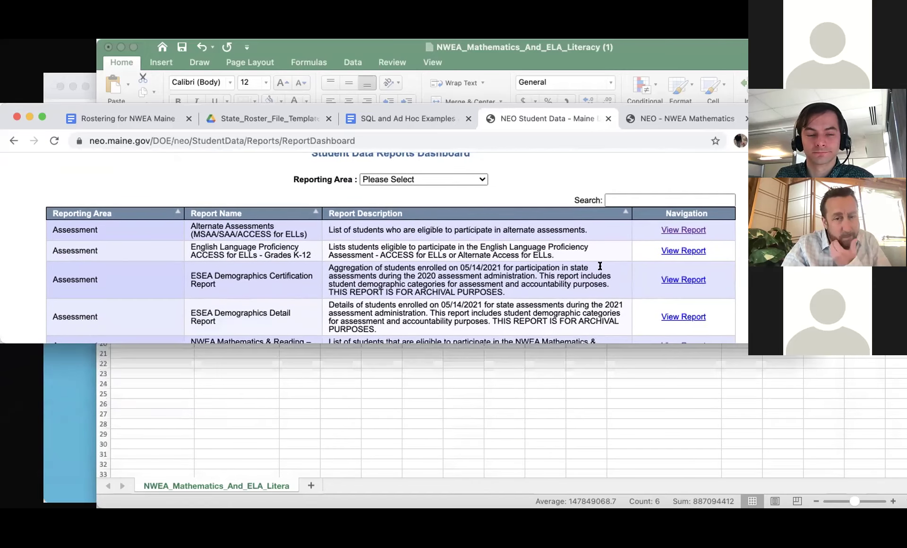
{"action": "scroll", "coordinate": [601, 267], "scroll_direction": "down", "scroll_amount": 2}
{"action": "left_click", "coordinate": [663, 299]}
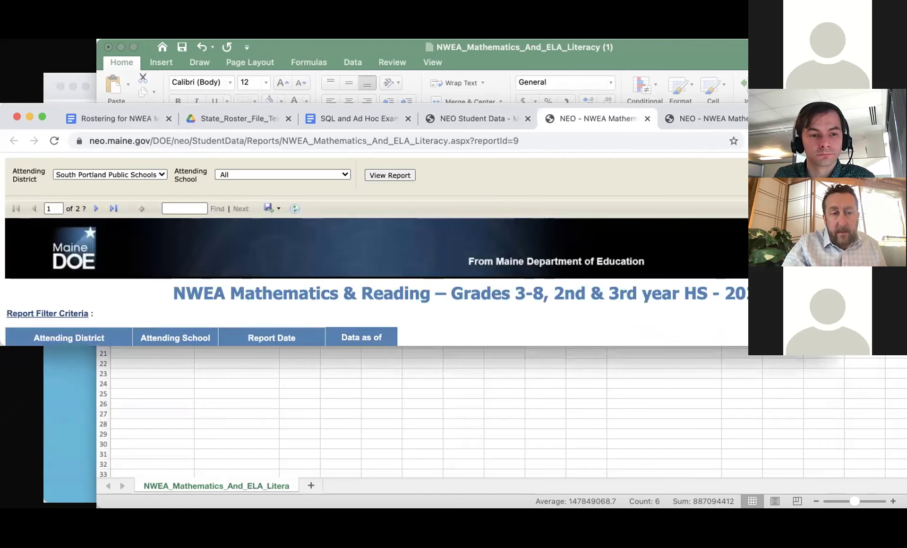
- Enlarge the browser window, set Attending School to Dora L Small Elementary School, and export the report in Excel format
{"action": "left_click_drag", "start_coordinate": [848, 357], "coordinate": [850, 369]}
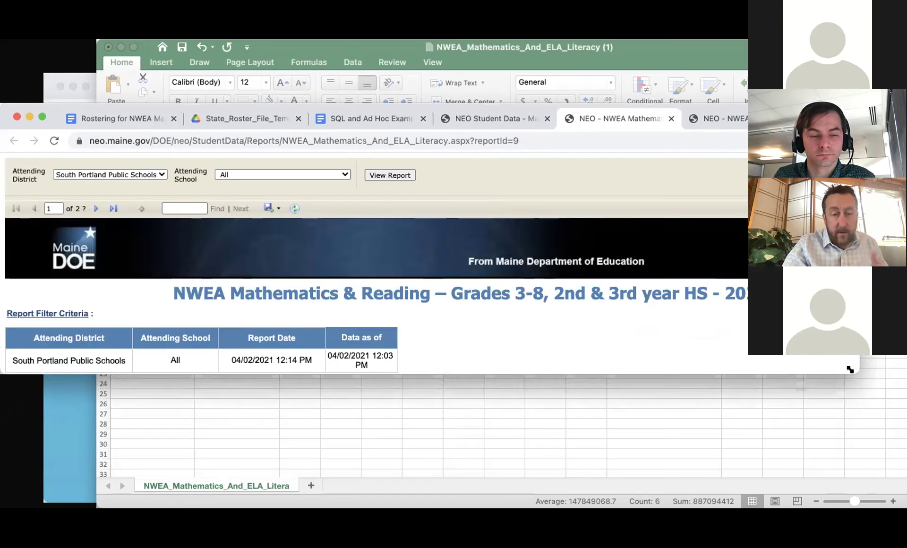
{"action": "left_click_drag", "start_coordinate": [850, 370], "coordinate": [854, 418]}
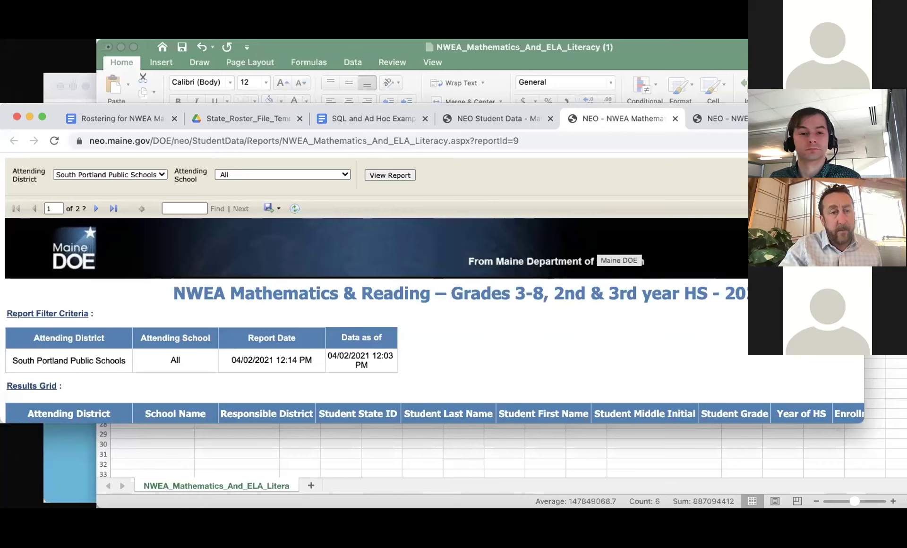
{"action": "left_click", "coordinate": [337, 175]}
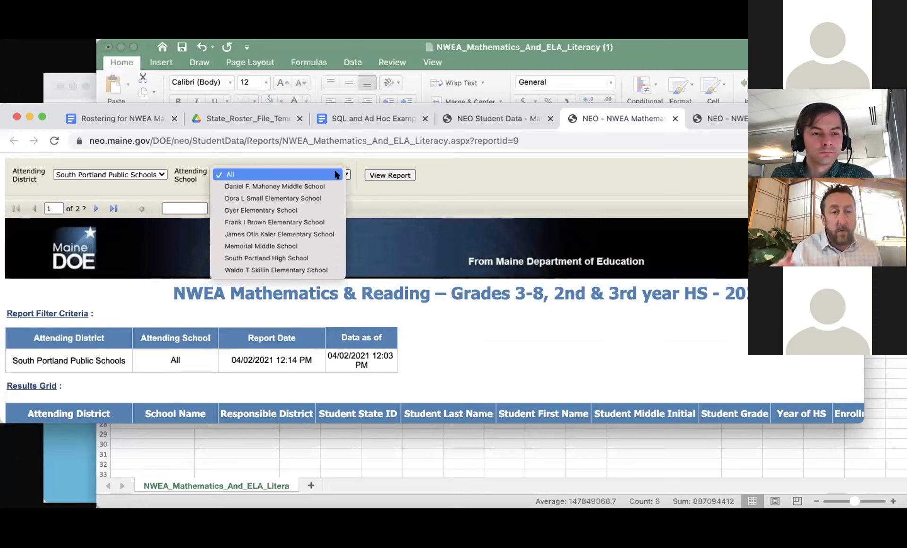
{"action": "left_click", "coordinate": [288, 198]}
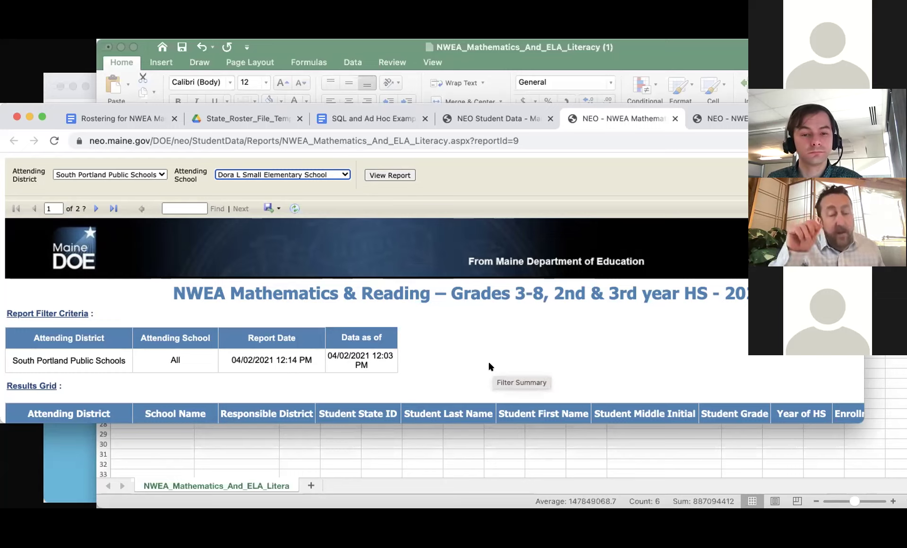
{"action": "left_click", "coordinate": [274, 207]}
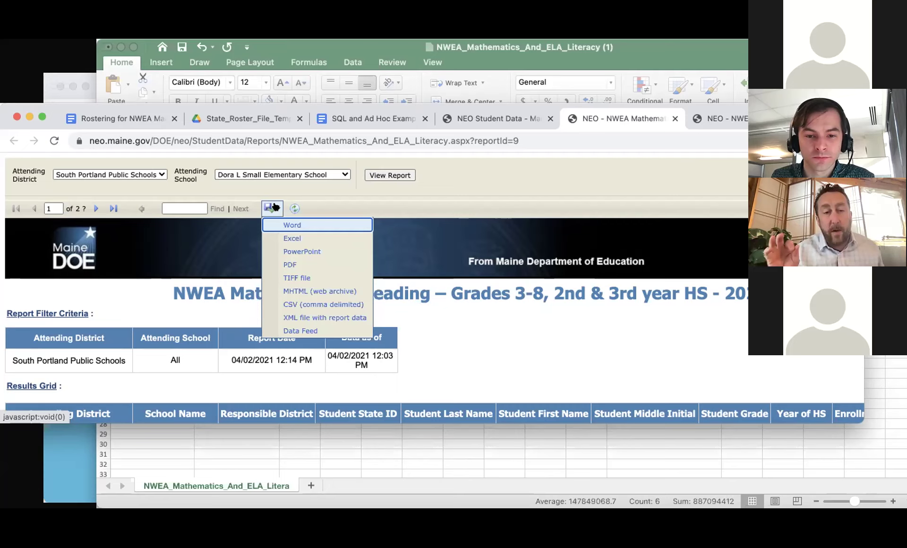
{"action": "left_click", "coordinate": [321, 238]}
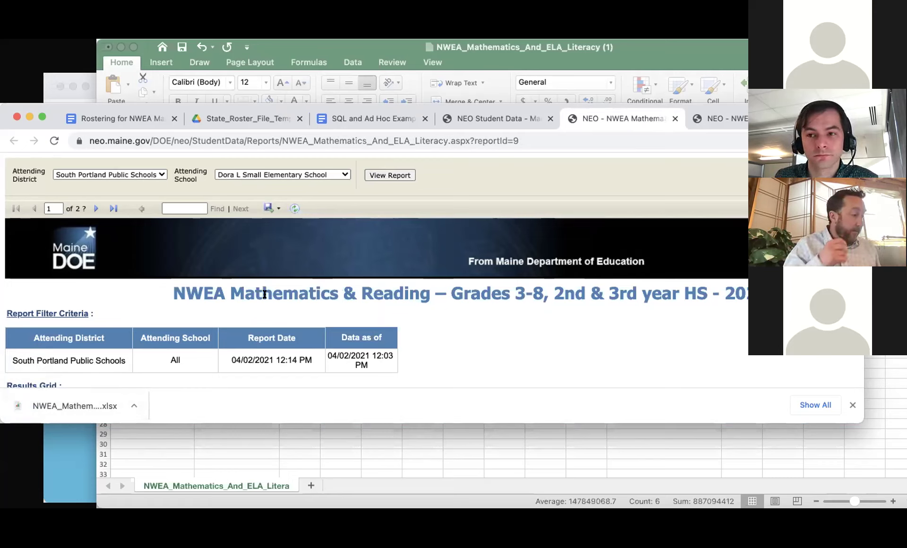
- Switch to Excel and rearrange the windows with the NWEA_Mathematics_And_ELA_Literacy (9) workbook in front
{"action": "left_click", "coordinate": [297, 49]}
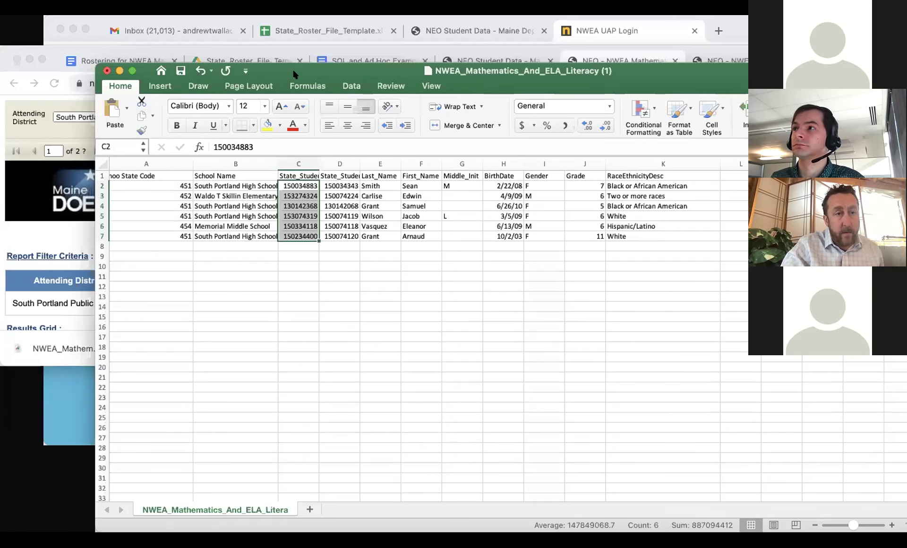
{"action": "left_click_drag", "start_coordinate": [293, 74], "coordinate": [294, 51]}
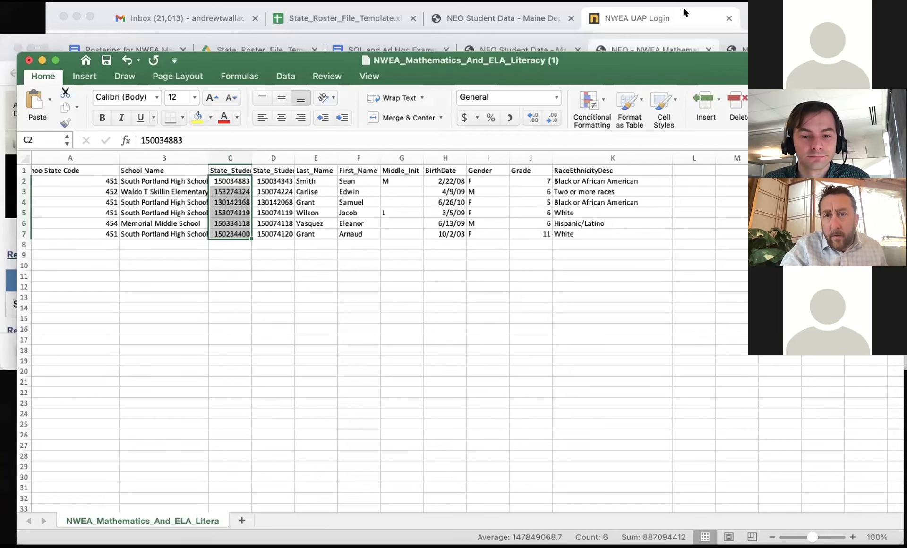
{"action": "left_click", "coordinate": [745, 7]}
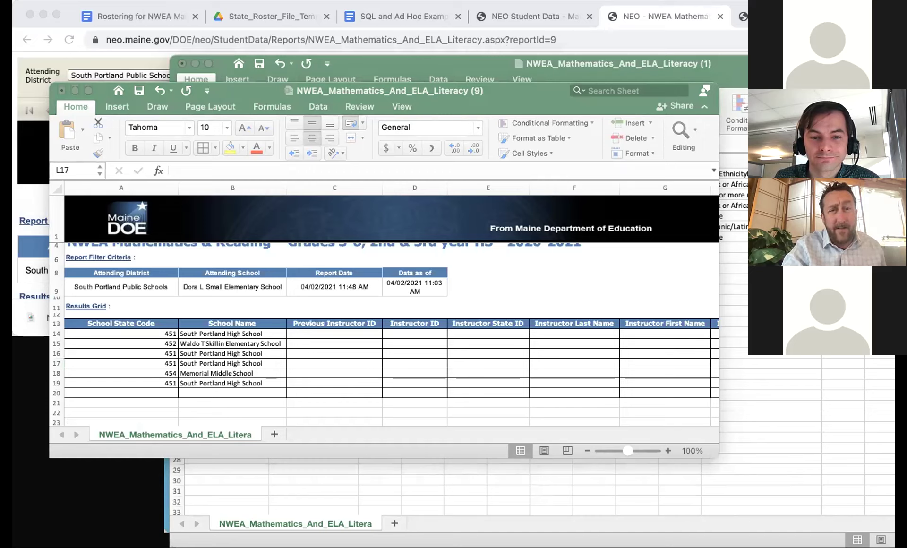
{"action": "left_click", "coordinate": [101, 90]}
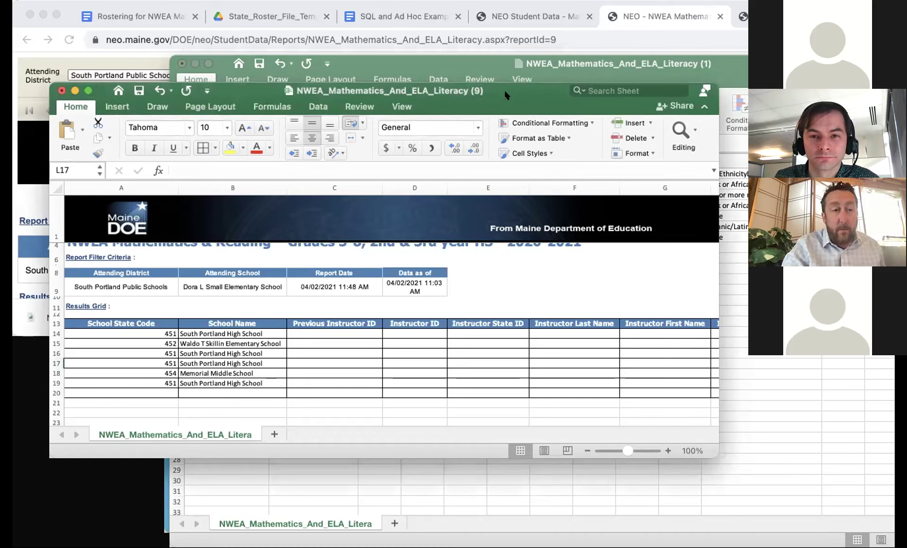
{"action": "left_click_drag", "start_coordinate": [505, 94], "coordinate": [466, 46]}
- Delete rows 1 to 12 above the column headings, including the banner, report title and filter criteria
{"action": "scroll", "coordinate": [537, 286], "scroll_direction": "up", "scroll_amount": 1}
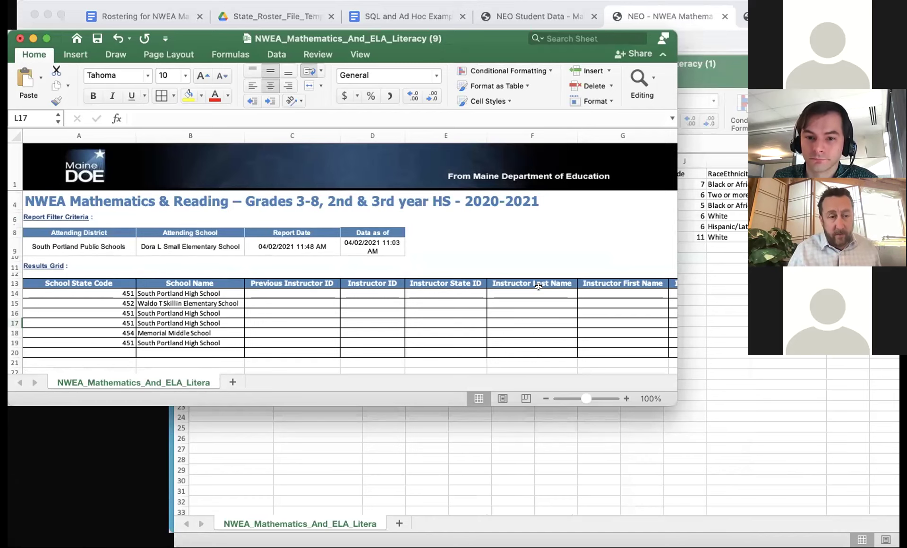
{"action": "scroll", "coordinate": [538, 285], "scroll_direction": "down", "scroll_amount": 1}
{"action": "scroll", "coordinate": [538, 285], "scroll_direction": "up", "scroll_amount": 1}
{"action": "left_click", "coordinate": [13, 165]}
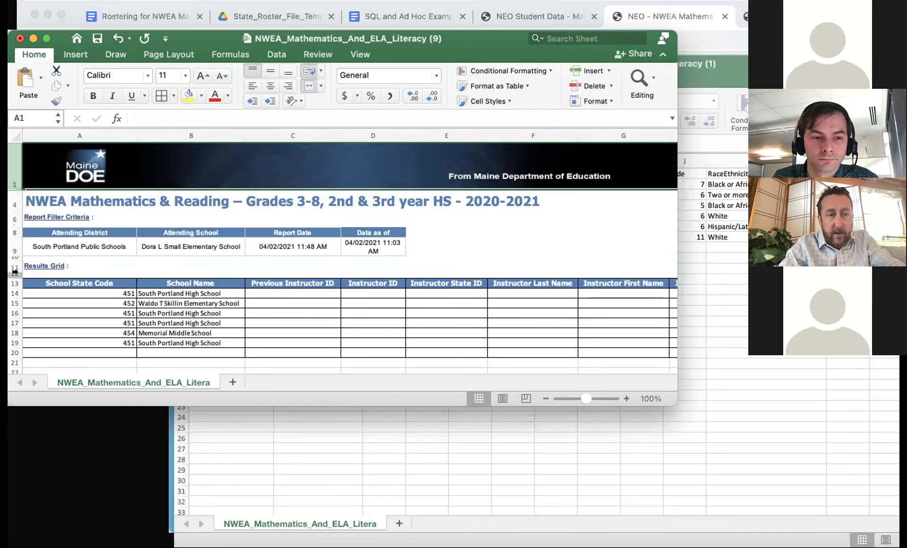
{"action": "left_click", "coordinate": [14, 272], "text": "shift"}
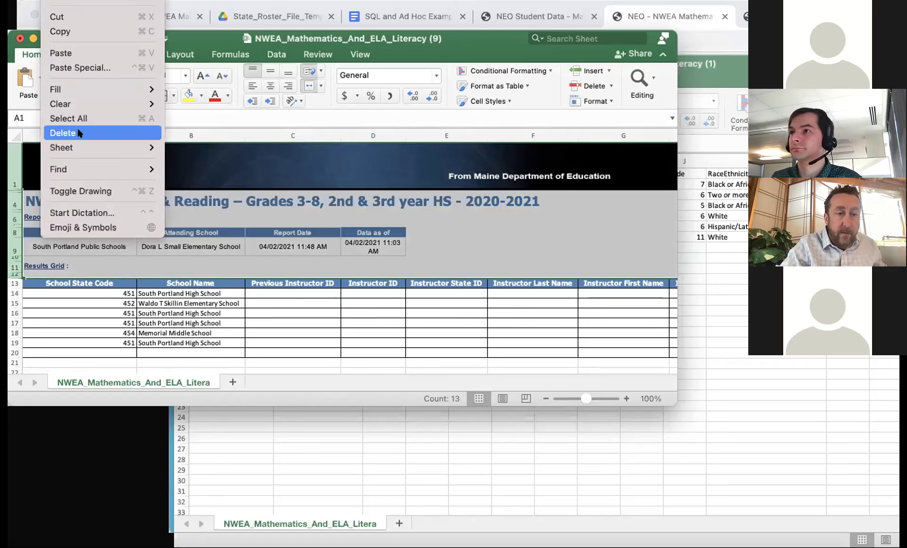
{"action": "left_click", "coordinate": [78, 132]}
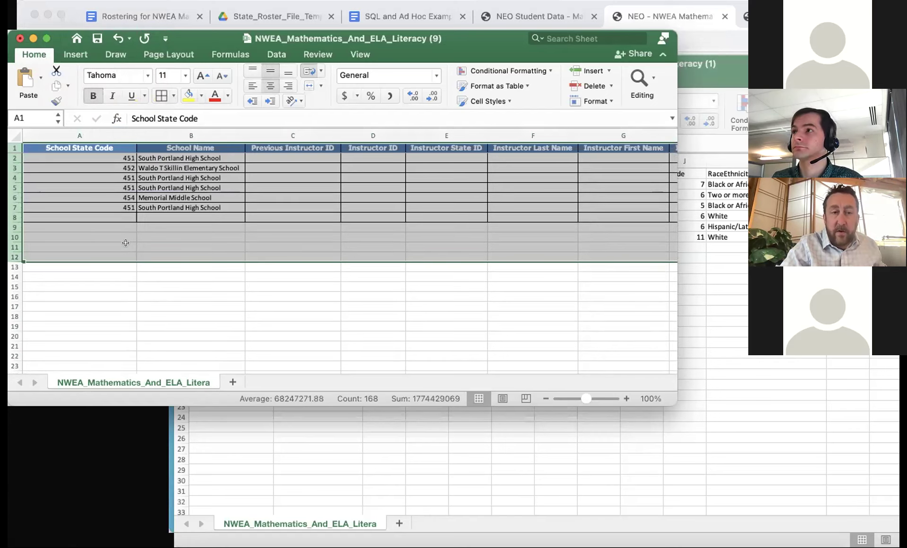
{"action": "left_click", "coordinate": [105, 211]}
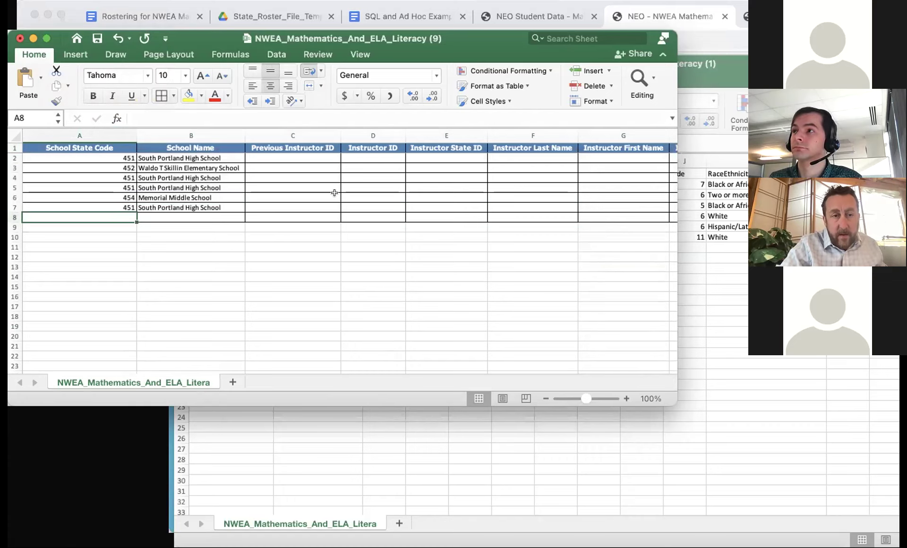
- Examine the roster's columns from School State Code through Student Ethnic Group Name, including the student ID, name and grade columns
{"action": "scroll", "coordinate": [344, 187], "scroll_direction": "right", "scroll_amount": 15}
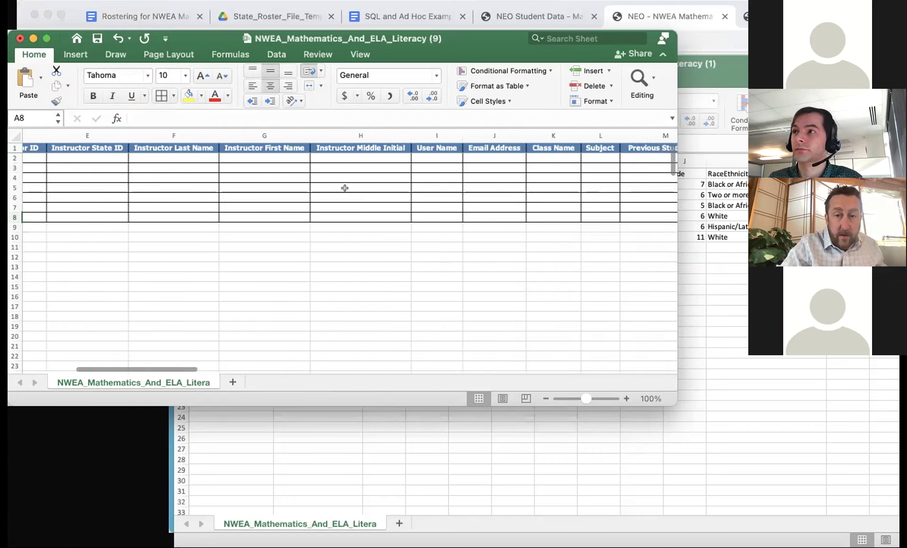
{"action": "scroll", "coordinate": [345, 188], "scroll_direction": "right", "scroll_amount": 10}
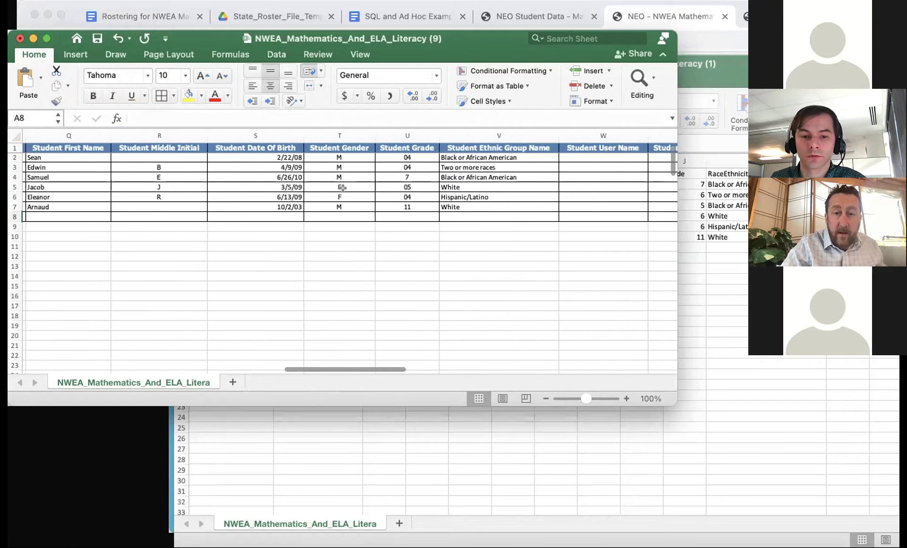
{"action": "scroll", "coordinate": [342, 187], "scroll_direction": "left", "scroll_amount": 8}
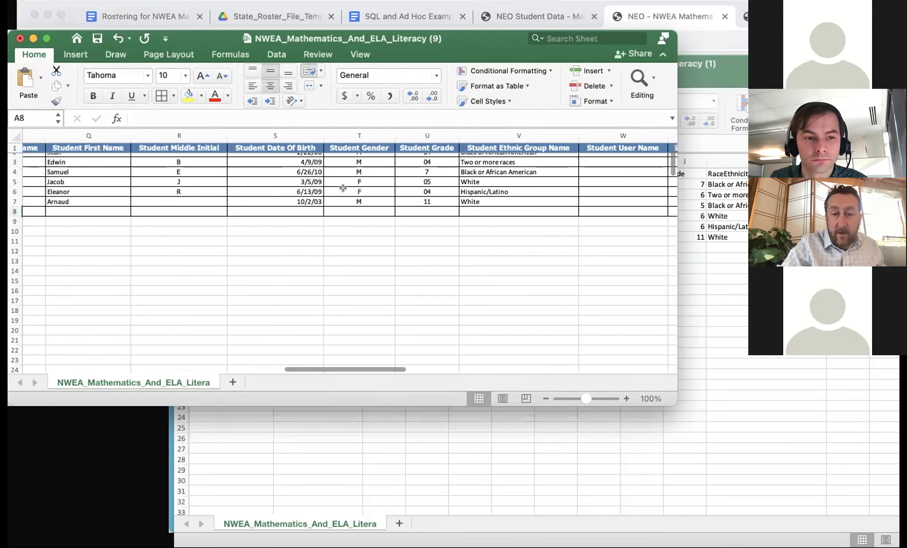
{"action": "scroll", "coordinate": [343, 187], "scroll_direction": "left", "scroll_amount": 1}
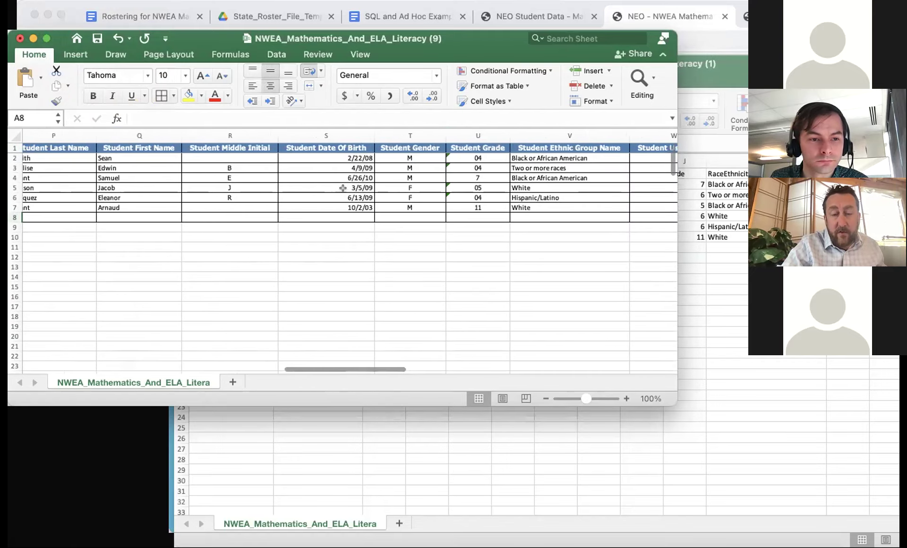
{"action": "scroll", "coordinate": [343, 188], "scroll_direction": "left", "scroll_amount": 1}
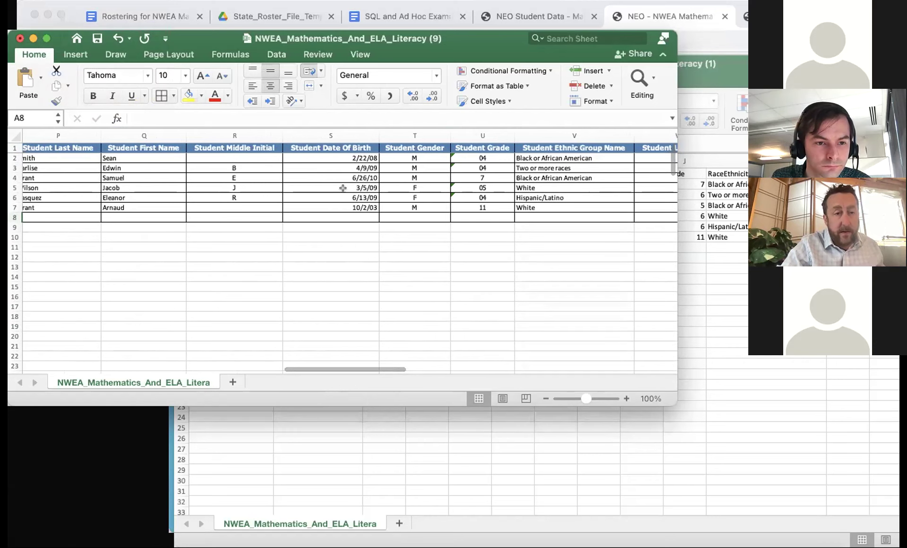
{"action": "scroll", "coordinate": [343, 187], "scroll_direction": "left", "scroll_amount": 5}
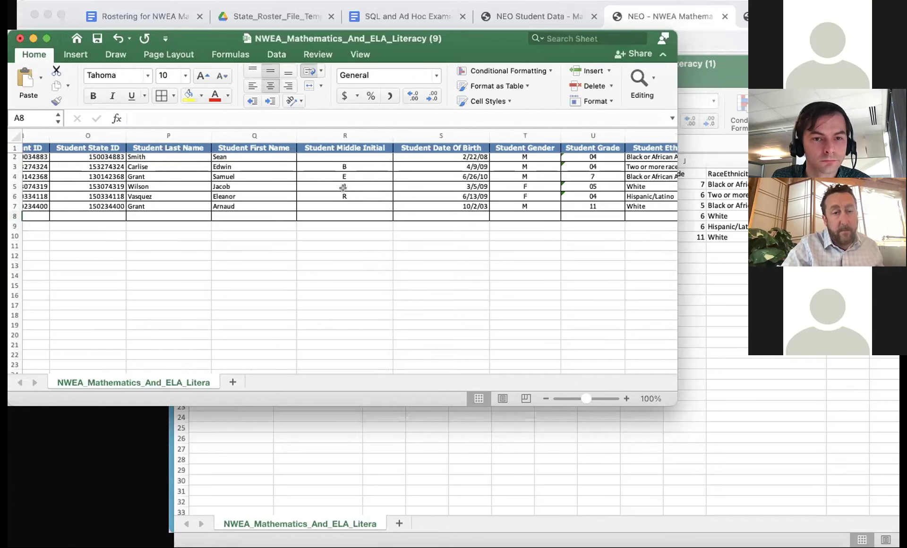
{"action": "scroll", "coordinate": [343, 187], "scroll_direction": "left", "scroll_amount": 8}
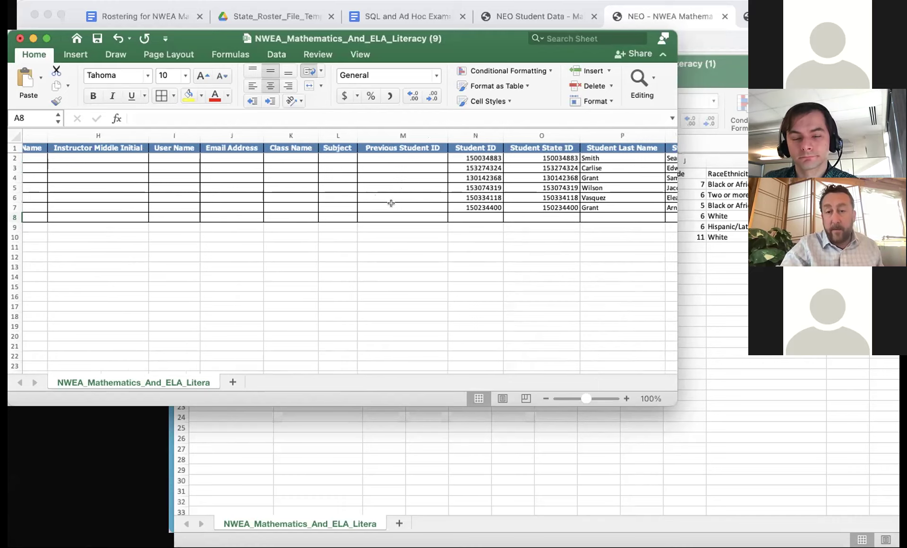
{"action": "scroll", "coordinate": [391, 203], "scroll_direction": "right", "scroll_amount": 10}
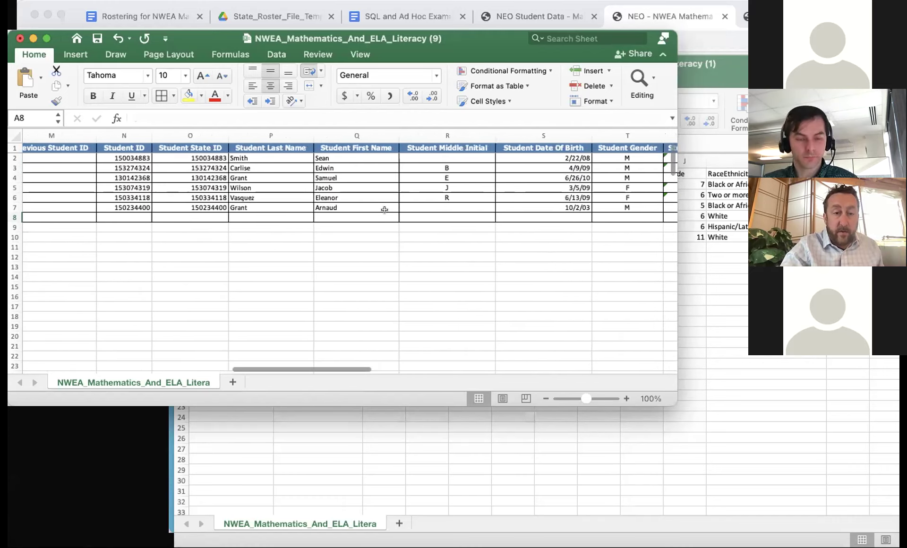
{"action": "scroll", "coordinate": [384, 210], "scroll_direction": "right", "scroll_amount": 2}
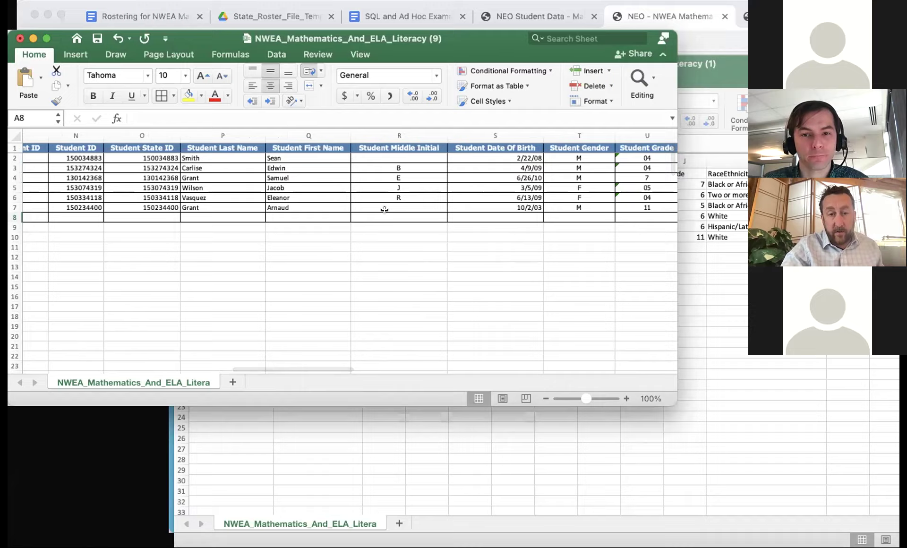
- Review the school, instructor, class and subject columns in the first part of the roster sheet
{"action": "scroll", "coordinate": [384, 210], "scroll_direction": "left", "scroll_amount": 20}
{"action": "scroll", "coordinate": [385, 209], "scroll_direction": "right", "scroll_amount": 6}
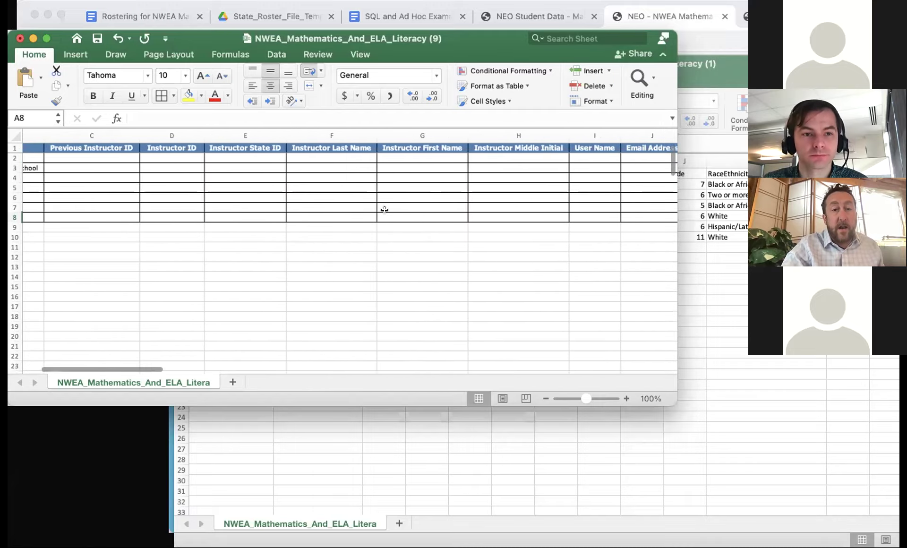
{"action": "scroll", "coordinate": [384, 210], "scroll_direction": "left", "scroll_amount": 4}
{"action": "scroll", "coordinate": [384, 210], "scroll_direction": "right", "scroll_amount": 2}
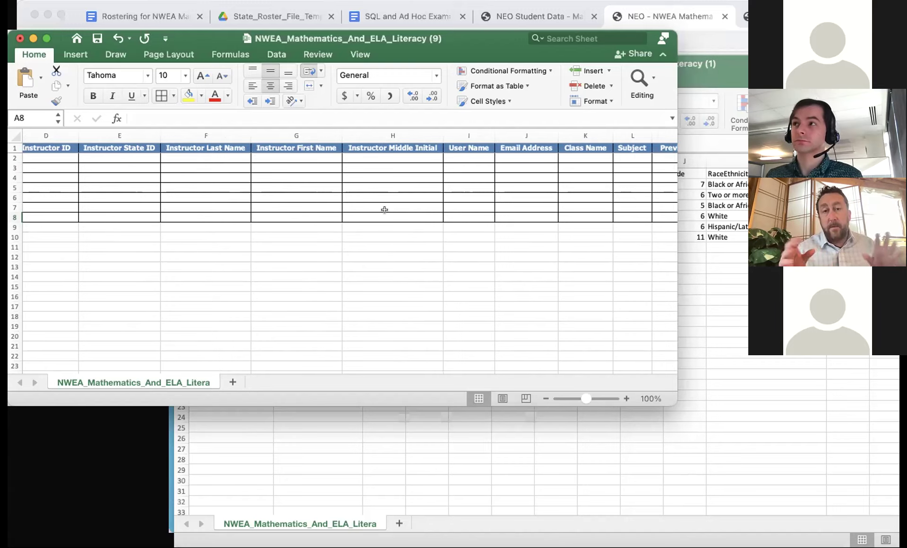
{"action": "scroll", "coordinate": [384, 209], "scroll_direction": "left", "scroll_amount": 5}
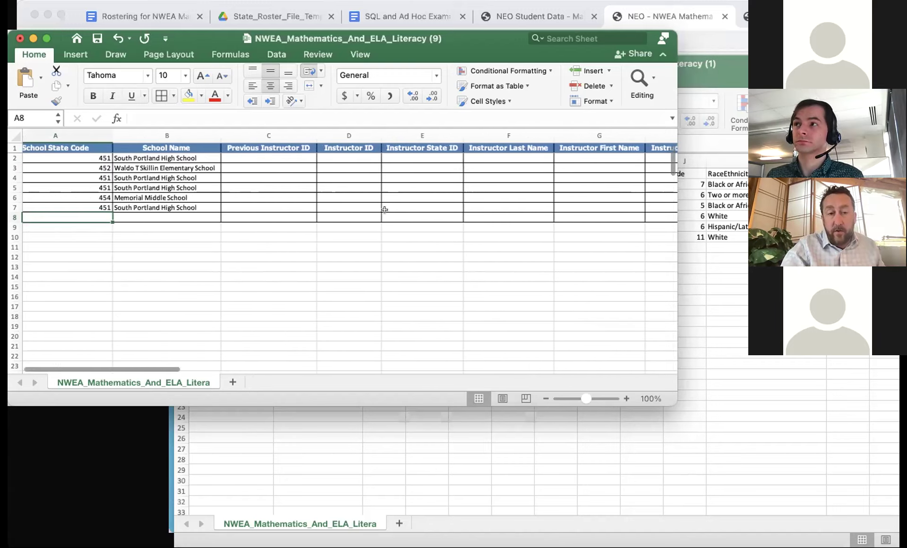
{"action": "scroll", "coordinate": [384, 209], "scroll_direction": "left", "scroll_amount": 1}
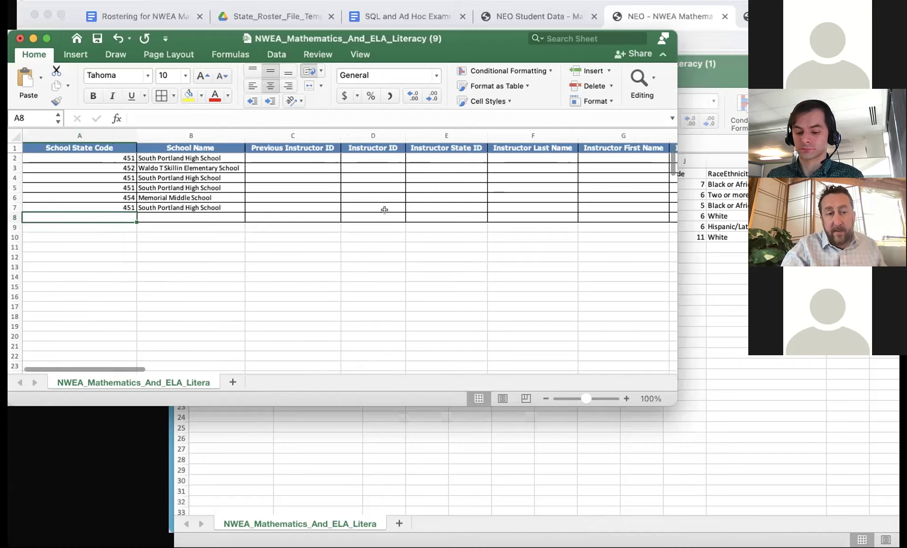
{"action": "scroll", "coordinate": [384, 210], "scroll_direction": "right", "scroll_amount": 8}
{"action": "scroll", "coordinate": [384, 210], "scroll_direction": "right", "scroll_amount": 3}
{"action": "scroll", "coordinate": [384, 210], "scroll_direction": "left", "scroll_amount": 10}
{"action": "scroll", "coordinate": [385, 210], "scroll_direction": "up", "scroll_amount": 1}
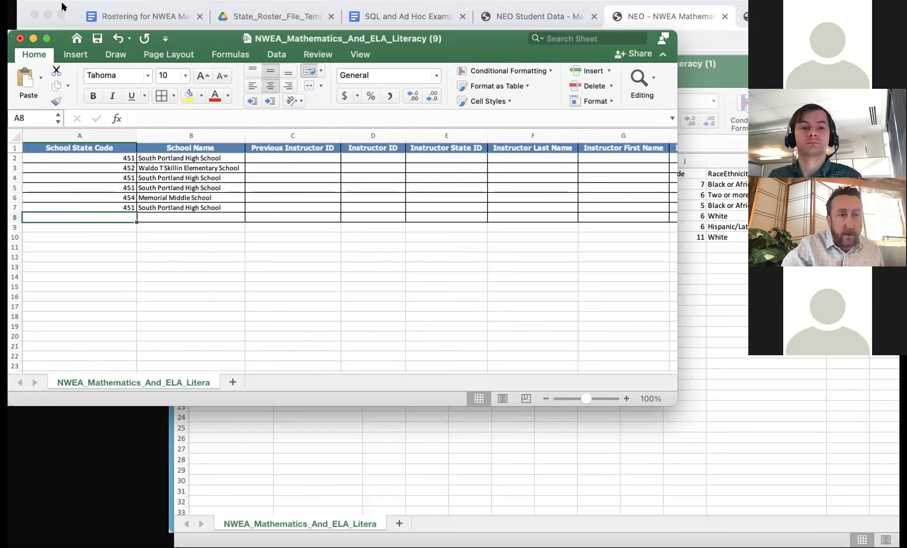
- Open the Save As dialog for the cleaned NWEA_Mathematics_And_ELA_Literacy (9) workbook
{"action": "left_click", "coordinate": [28, 0]}
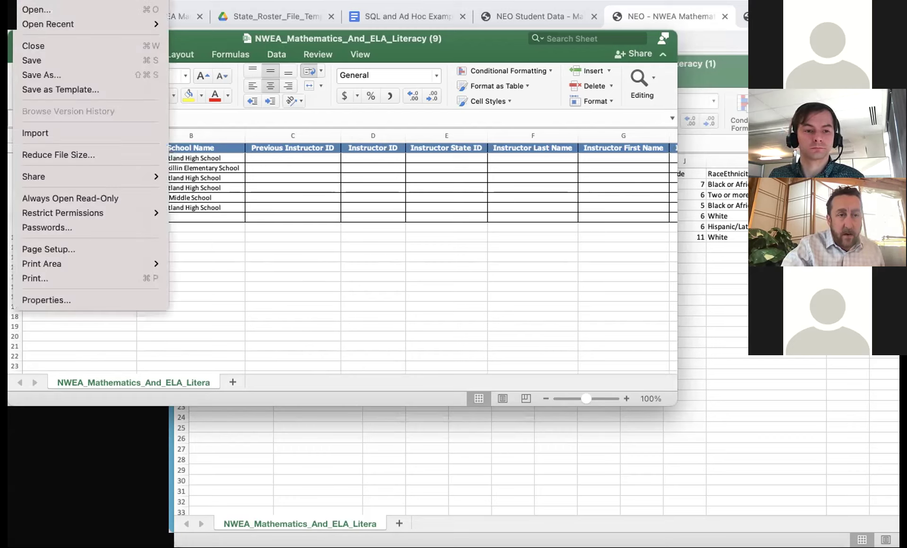
{"action": "left_click", "coordinate": [68, 76]}
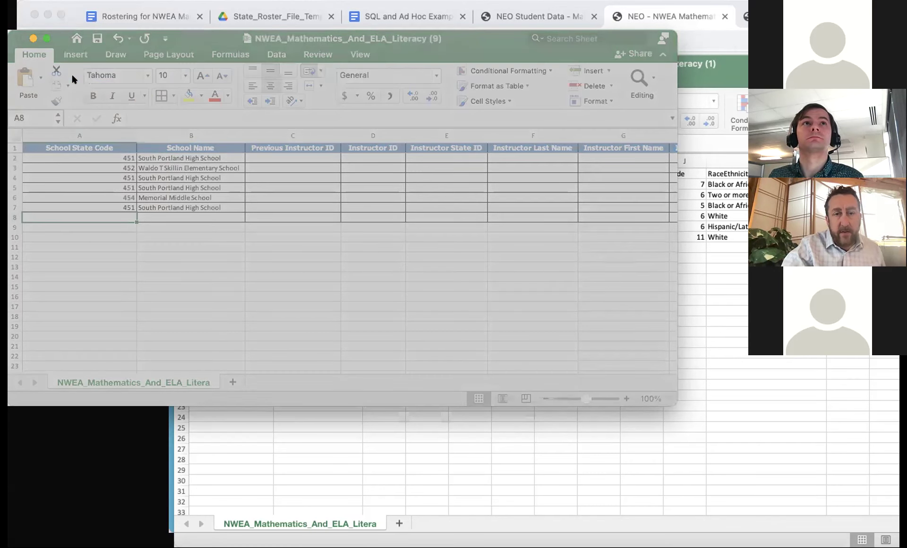
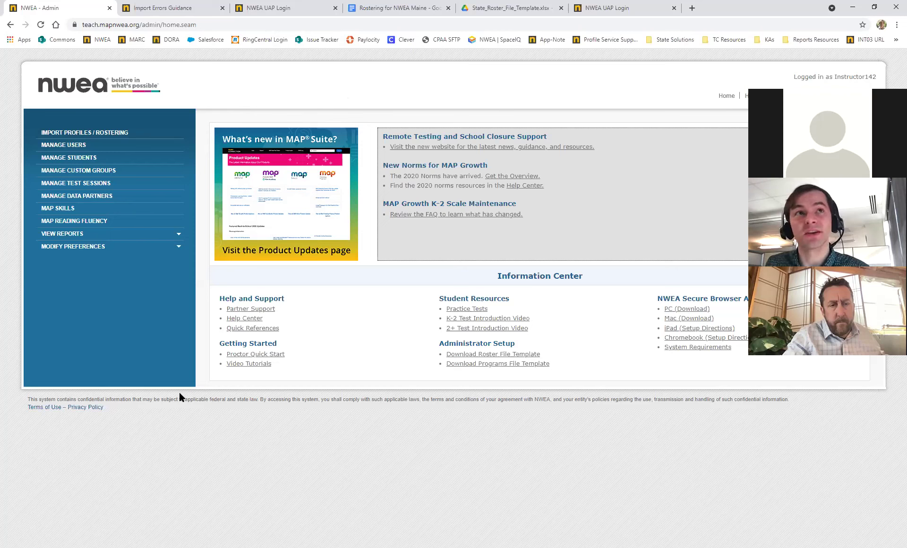
- Open the Modify District preferences in the NWEA admin site and examine the Schools list with its standard names, custom names and state codes
{"action": "left_click", "coordinate": [73, 245]}
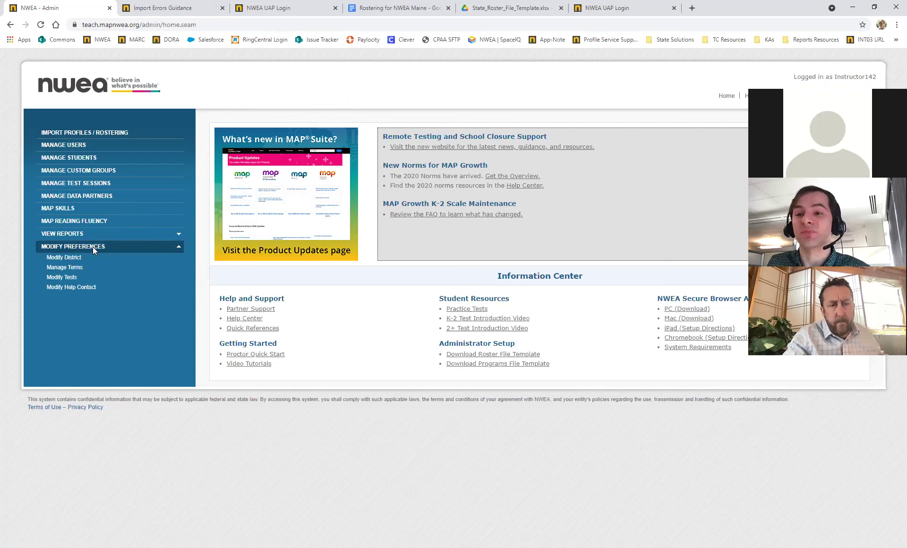
{"action": "left_click", "coordinate": [76, 259]}
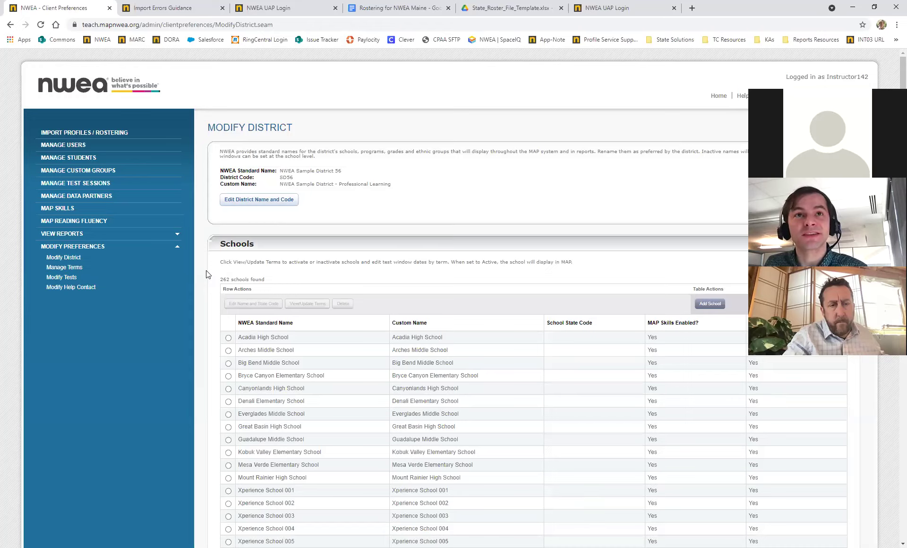
{"action": "scroll", "coordinate": [206, 272], "scroll_direction": "down", "scroll_amount": 1}
{"action": "scroll", "coordinate": [205, 273], "scroll_direction": "up", "scroll_amount": 1}
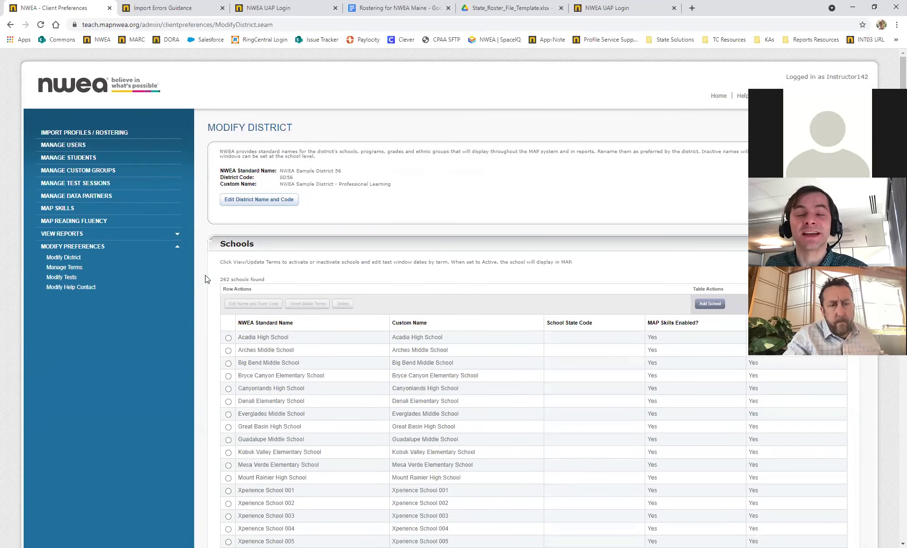
{"action": "triple_click", "coordinate": [210, 279]}
{"action": "left_click", "coordinate": [268, 273]}
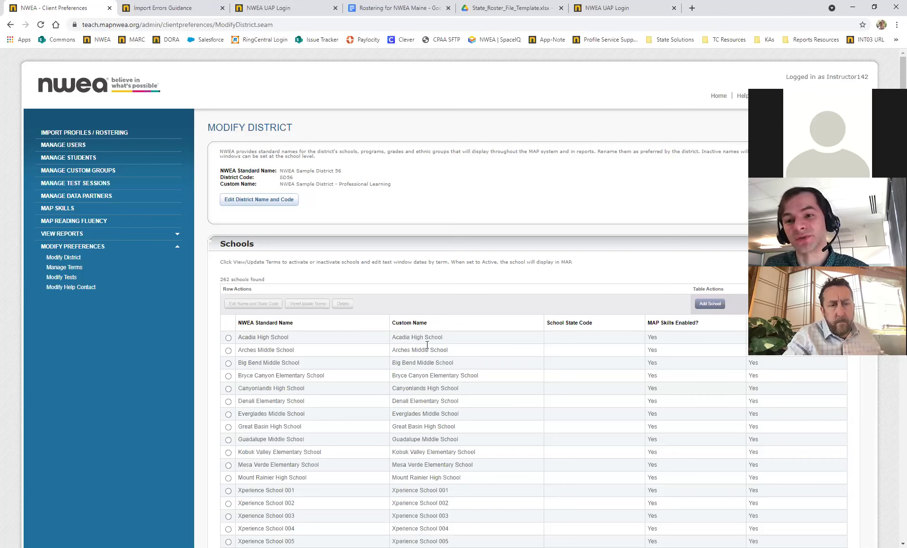
{"action": "scroll", "coordinate": [434, 349], "scroll_direction": "down", "scroll_amount": 1}
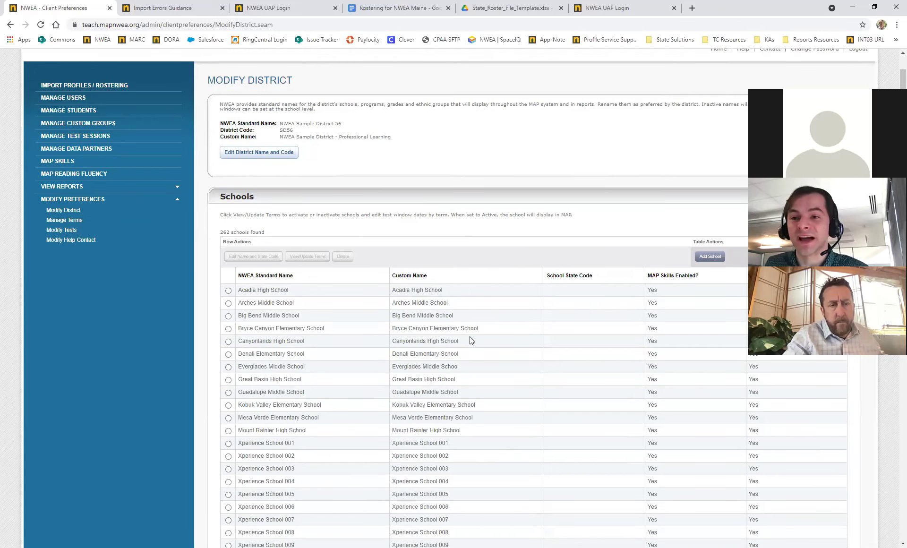
{"action": "scroll", "coordinate": [469, 336], "scroll_direction": "up", "scroll_amount": 1}
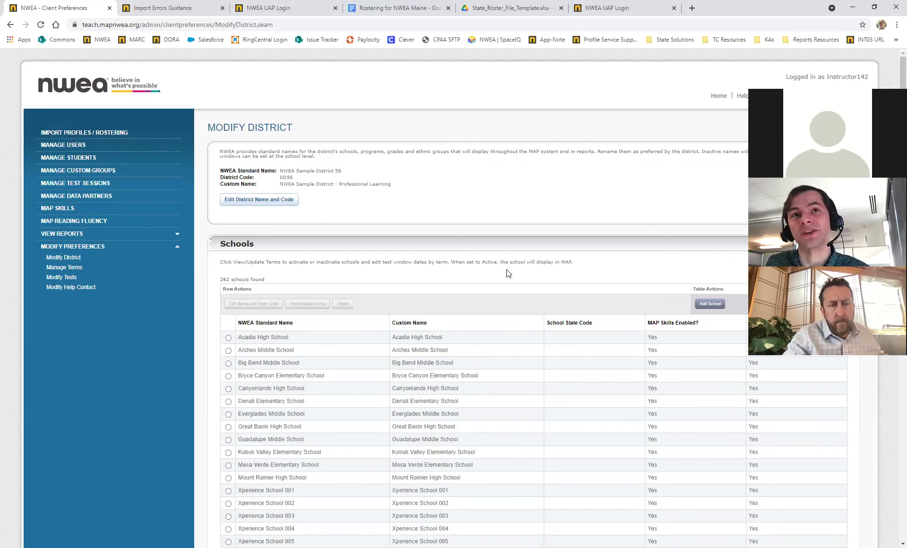
- Review the district's Grades, Programs and Ethnic Groups lists, comparing their NWEA standard names and custom names
{"action": "scroll", "coordinate": [323, 345], "scroll_direction": "down", "scroll_amount": 2}
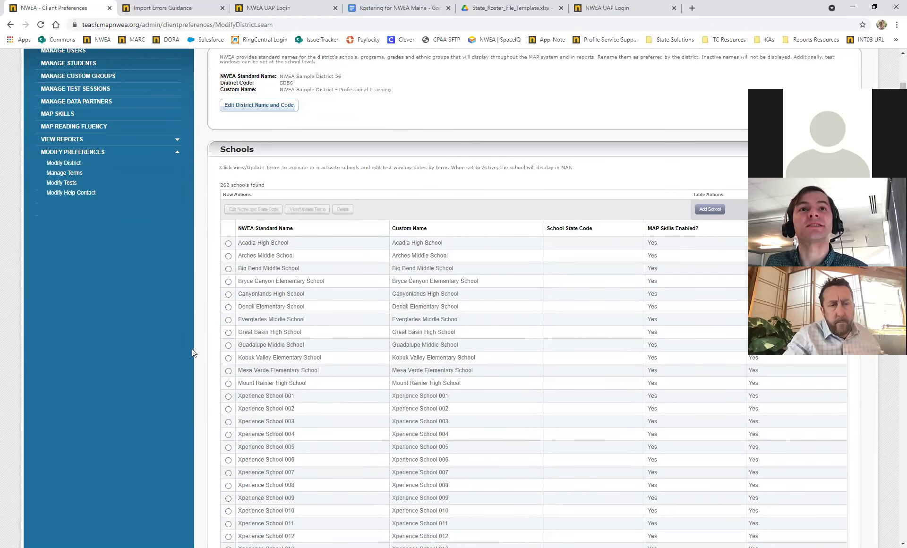
{"action": "scroll", "coordinate": [193, 348], "scroll_direction": "down", "scroll_amount": 12}
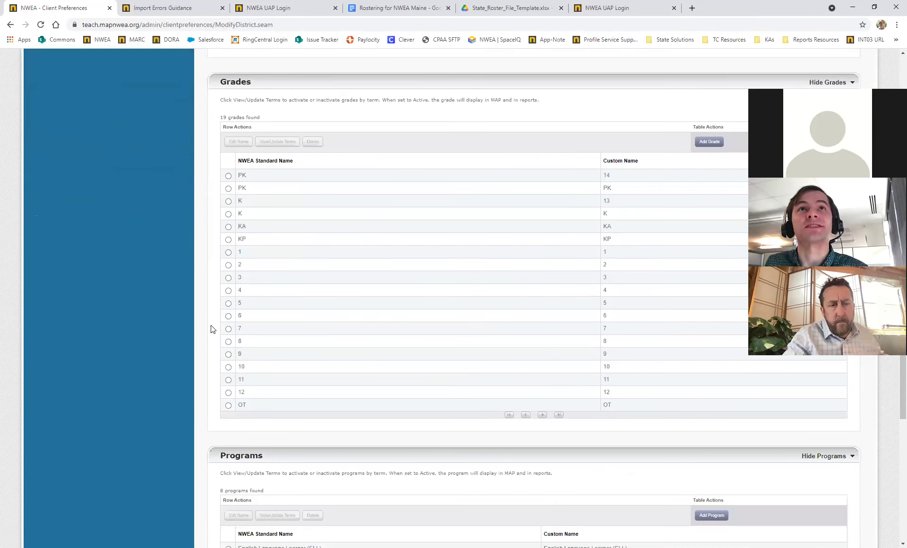
{"action": "scroll", "coordinate": [211, 329], "scroll_direction": "down", "scroll_amount": 8}
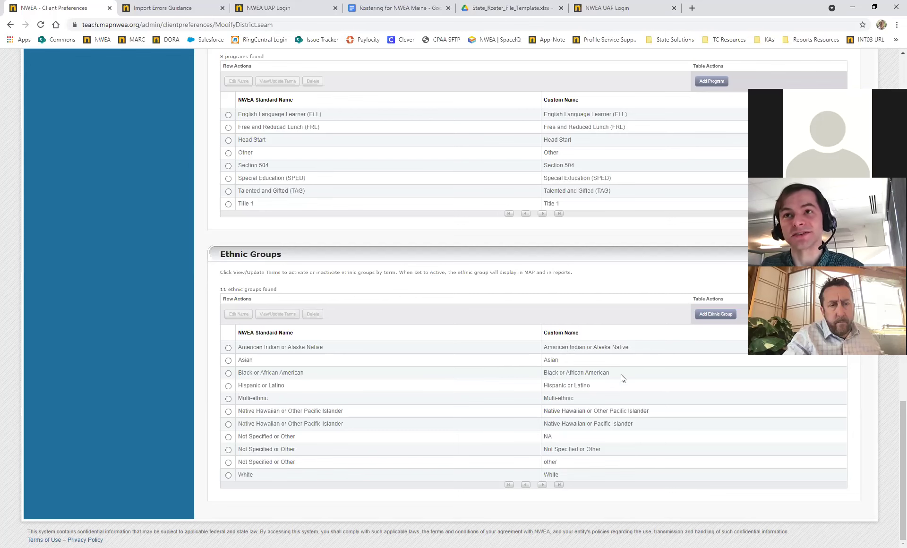
{"action": "scroll", "coordinate": [891, 424], "scroll_direction": "up", "scroll_amount": 20}
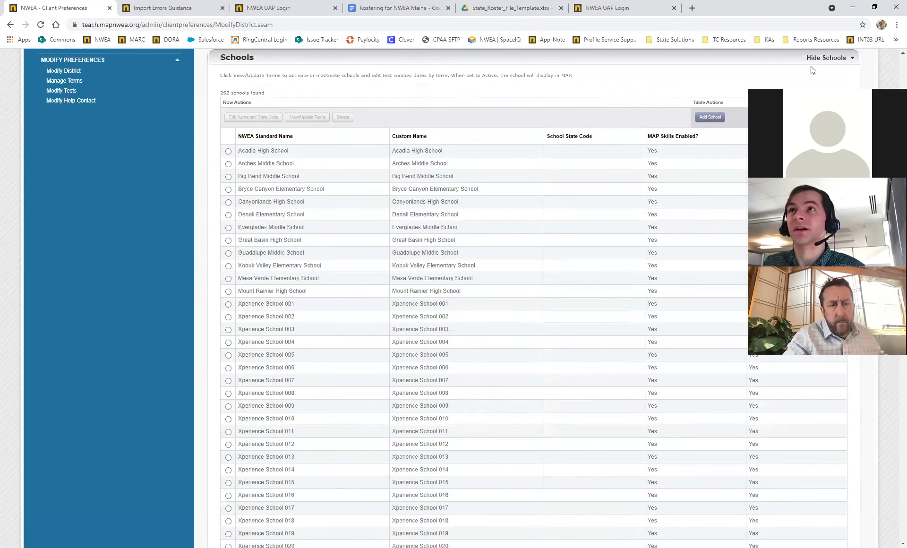
- Start a new roster import and set its data option to Add/Update Students Only
{"action": "left_click", "coordinate": [89, 132]}
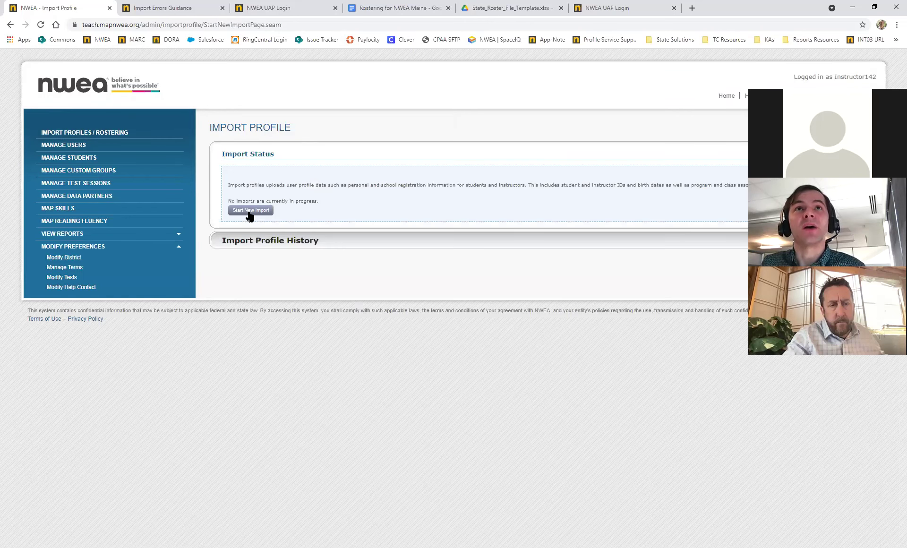
{"action": "left_click", "coordinate": [251, 210]}
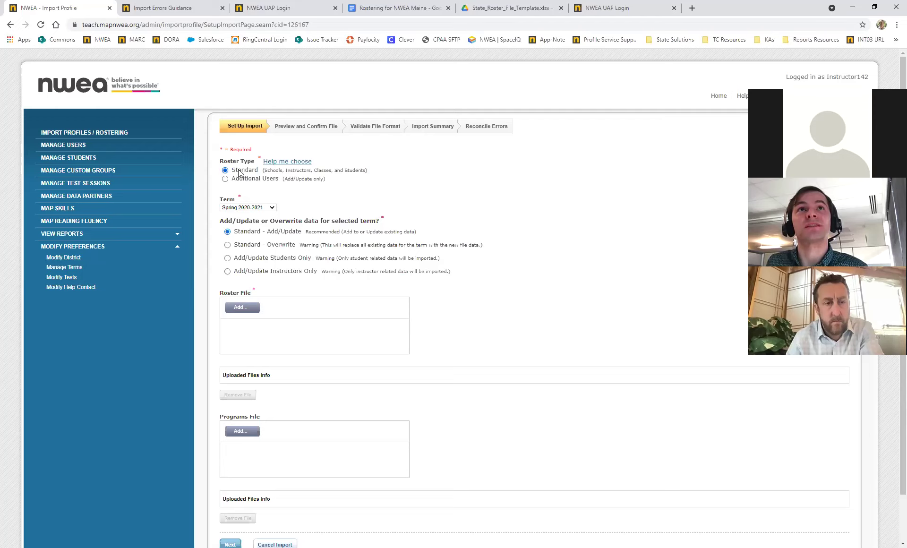
{"action": "left_click", "coordinate": [227, 258]}
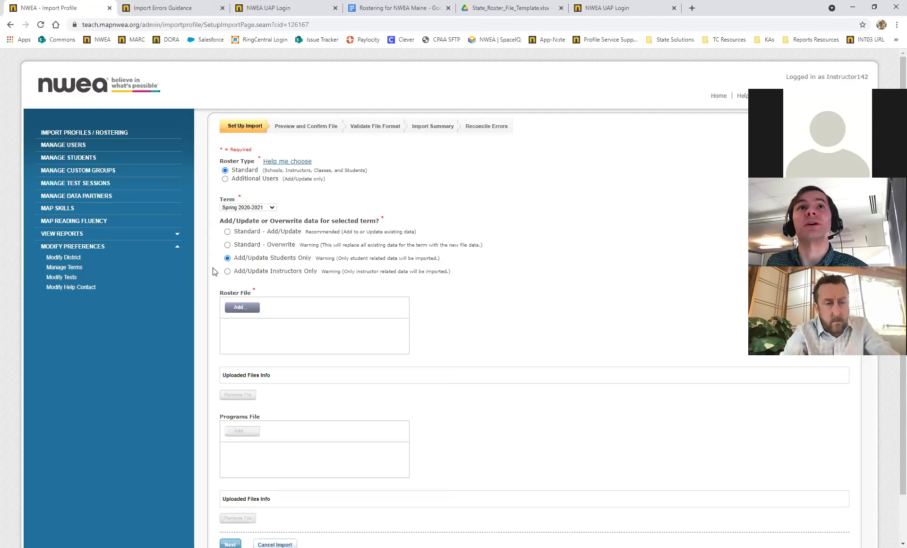
- Add Training 2 Student Only.csv from the Roster folder as the import's roster file
{"action": "left_click", "coordinate": [241, 308]}
{"action": "left_click", "coordinate": [289, 299]}
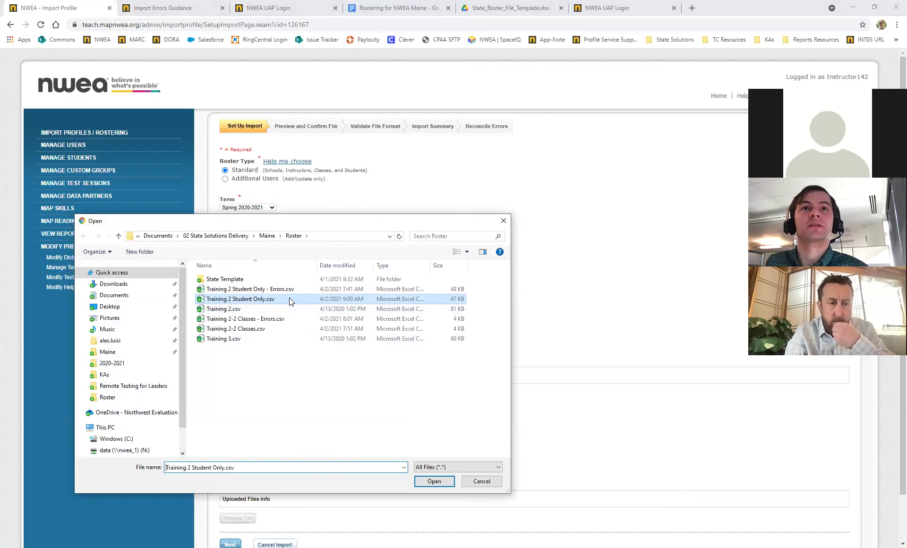
{"action": "double_click", "coordinate": [289, 297]}
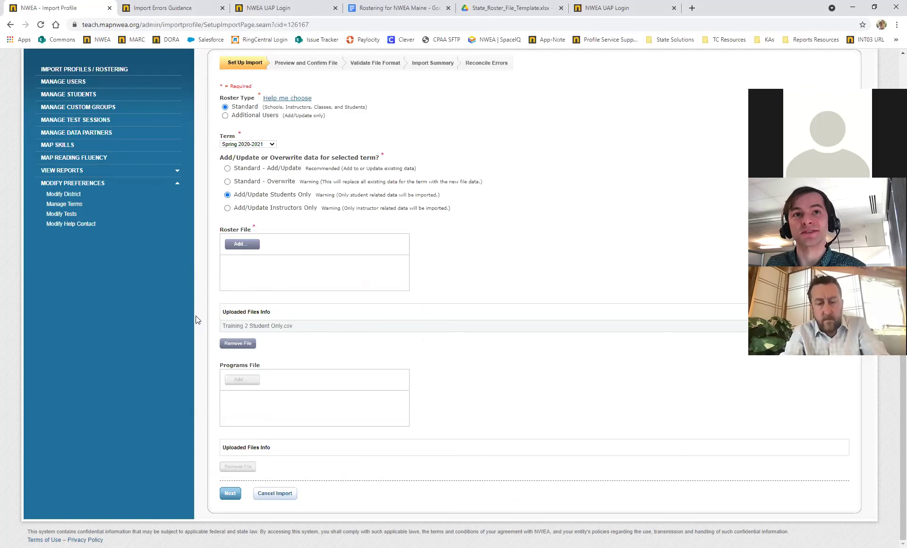
- Proceed to Preview and Confirm File and check the student rows of the uploaded roster
{"action": "left_click", "coordinate": [230, 493]}
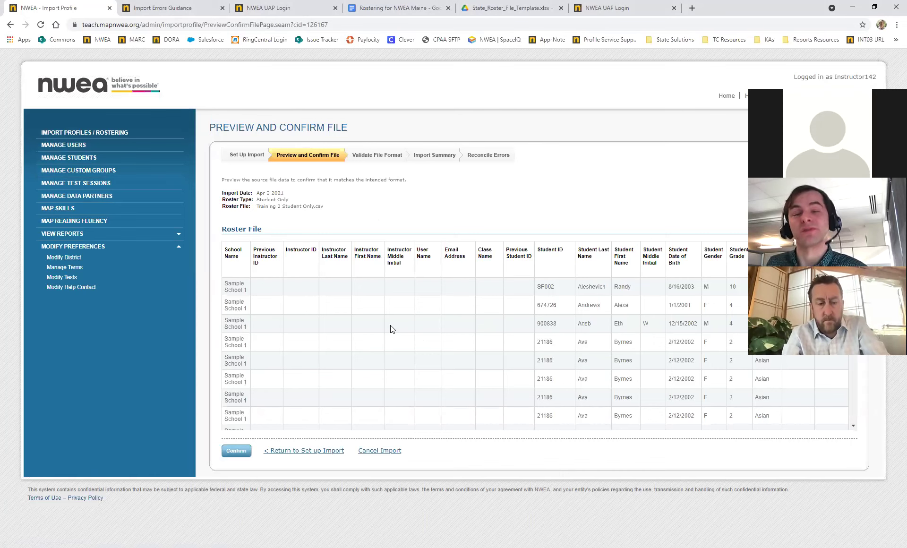
{"action": "scroll", "coordinate": [390, 325], "scroll_direction": "down", "scroll_amount": 3}
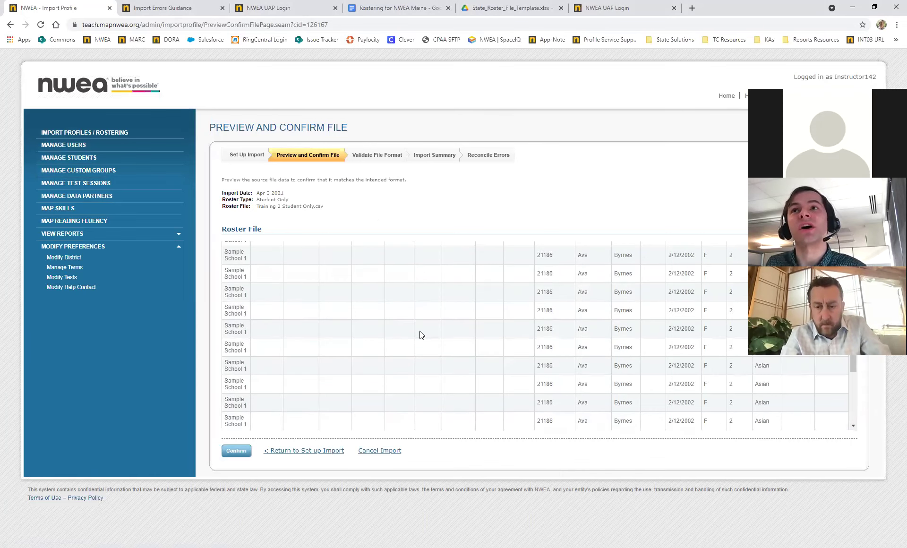
{"action": "scroll", "coordinate": [299, 281], "scroll_direction": "up", "scroll_amount": 3}
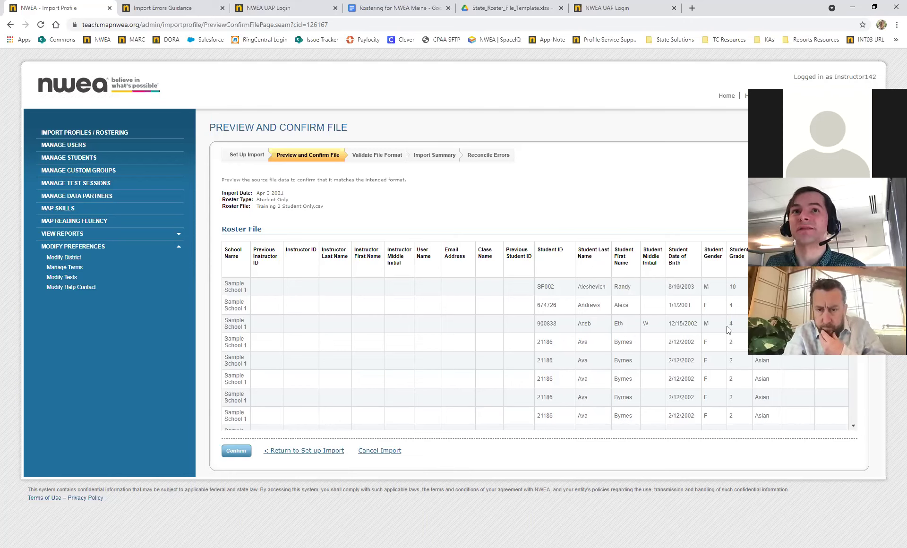
- Confirm the previewed Training 2 Student Only.csv roster for validation and open its import summary
{"action": "left_click", "coordinate": [236, 451]}
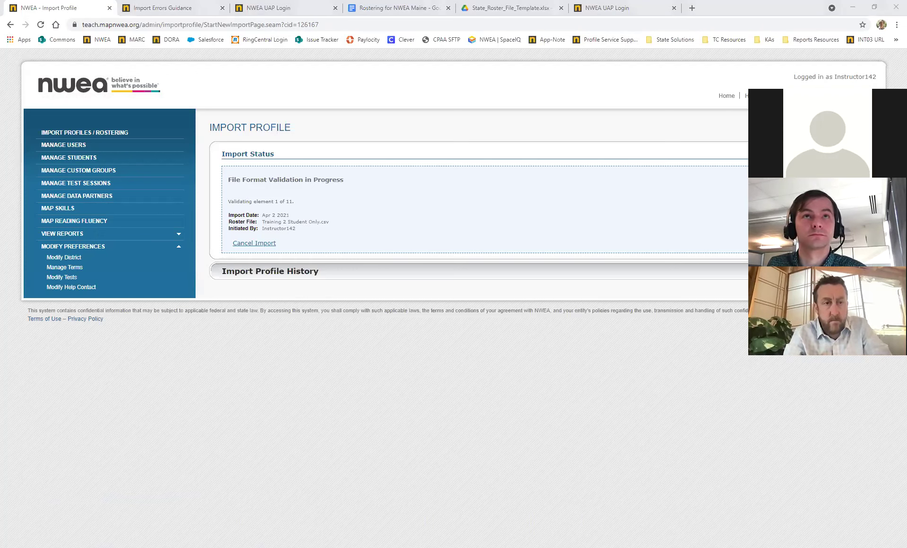
{"action": "left_click", "coordinate": [379, 187]}
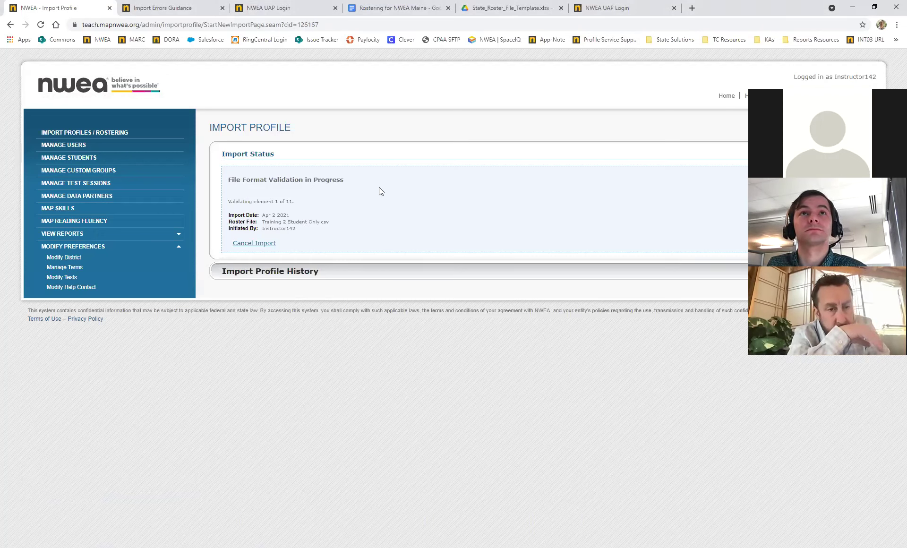
{"action": "left_click", "coordinate": [325, 279]}
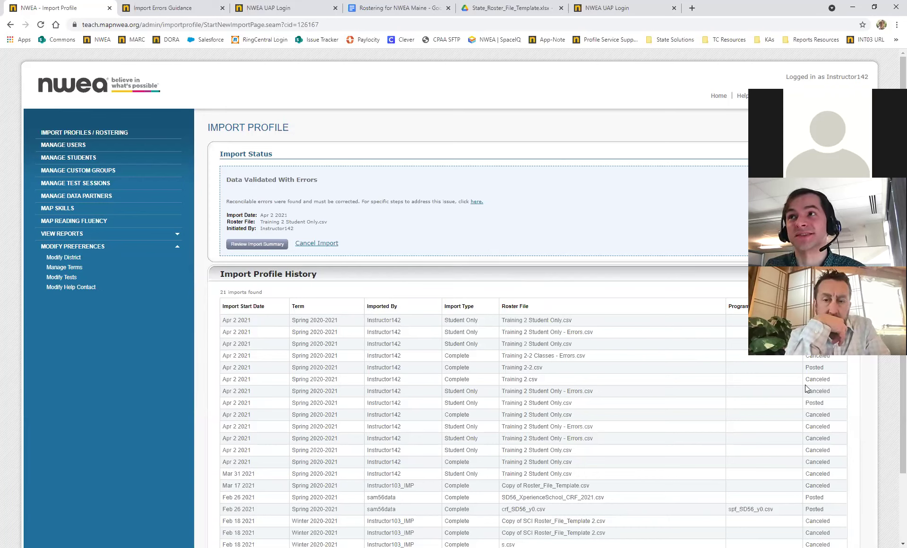
{"action": "left_click", "coordinate": [564, 277]}
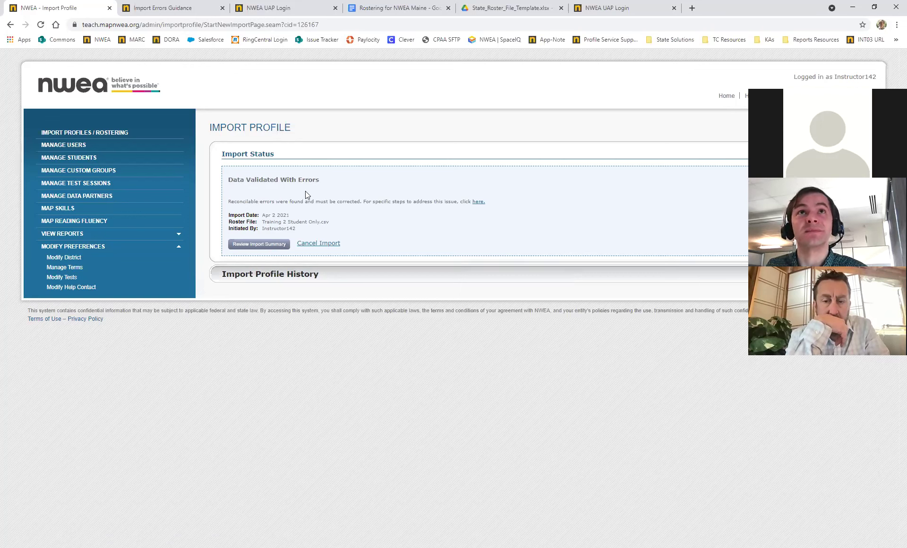
{"action": "left_click", "coordinate": [236, 246]}
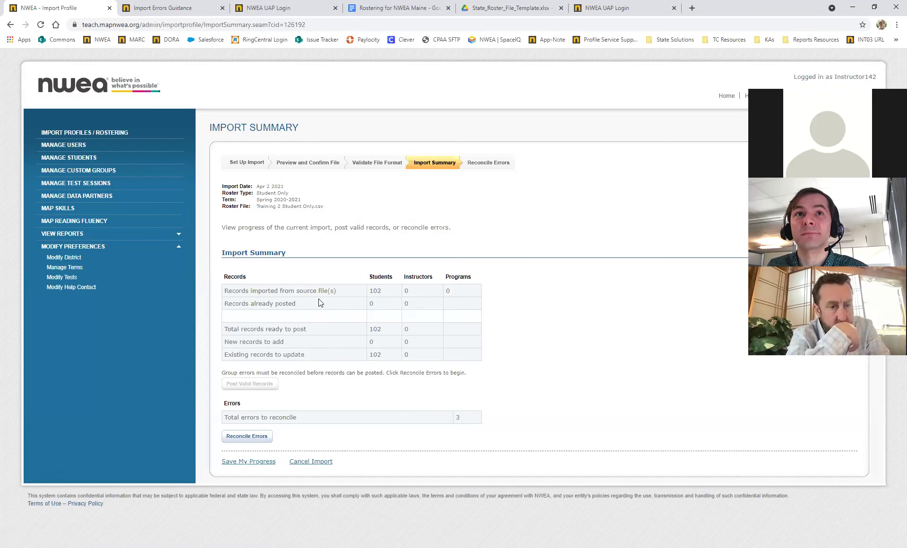
- Reconcile the first school error by replacing the incoming school name Green Valley with Great Basin High School
{"action": "left_click", "coordinate": [253, 438]}
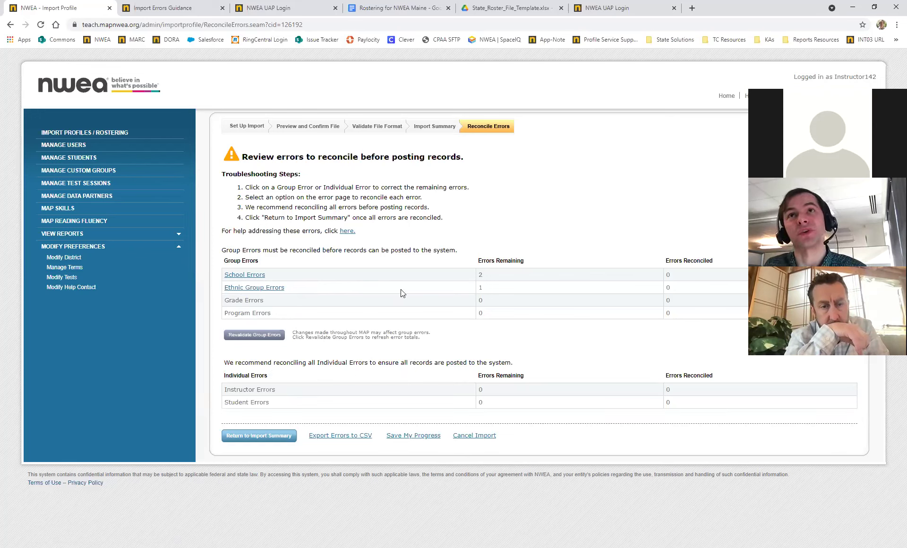
{"action": "left_click", "coordinate": [251, 278]}
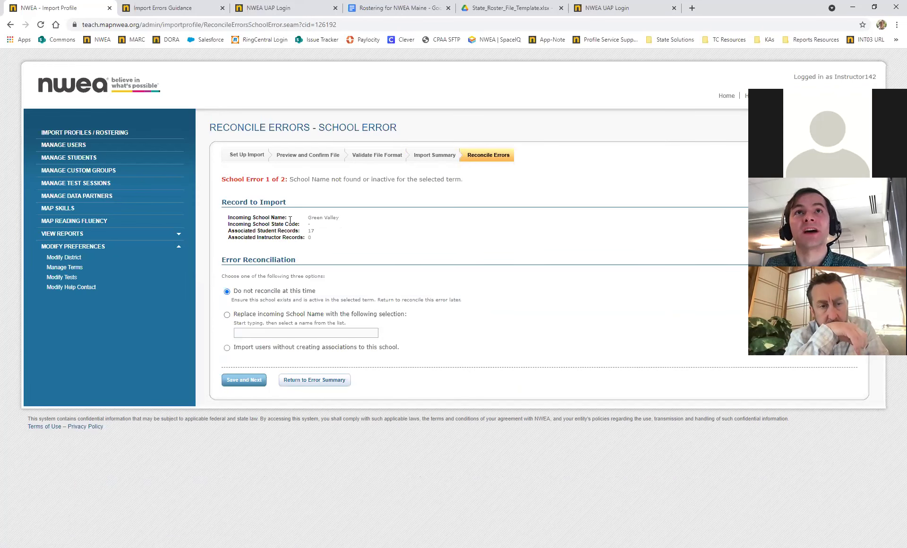
{"action": "left_click_drag", "start_coordinate": [308, 217], "coordinate": [401, 220]}
{"action": "left_click", "coordinate": [358, 219]}
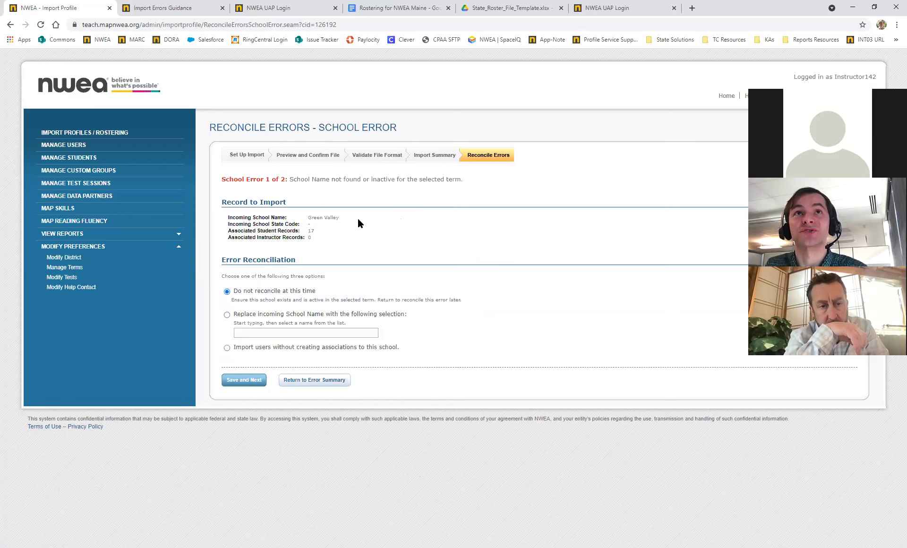
{"action": "left_click", "coordinate": [227, 315]}
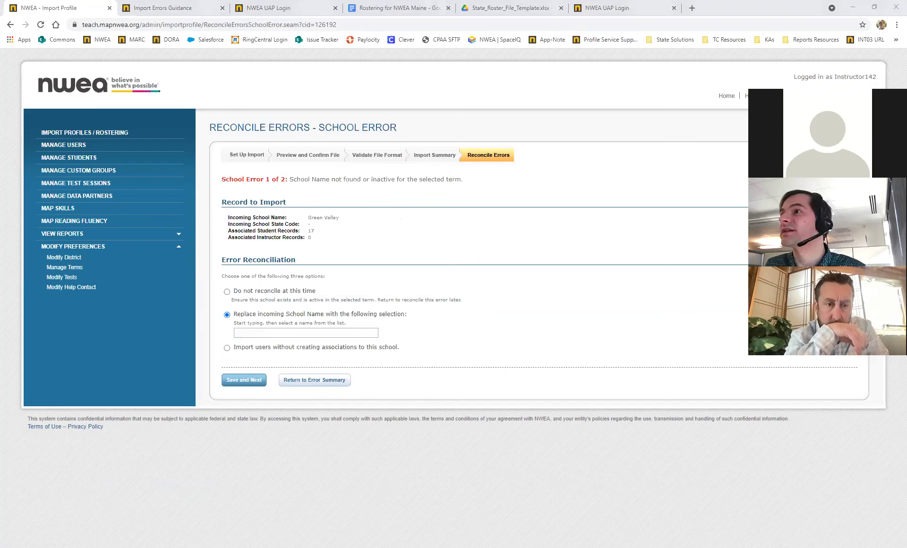
{"action": "left_click", "coordinate": [253, 334]}
{"action": "type", "text": "gre"}
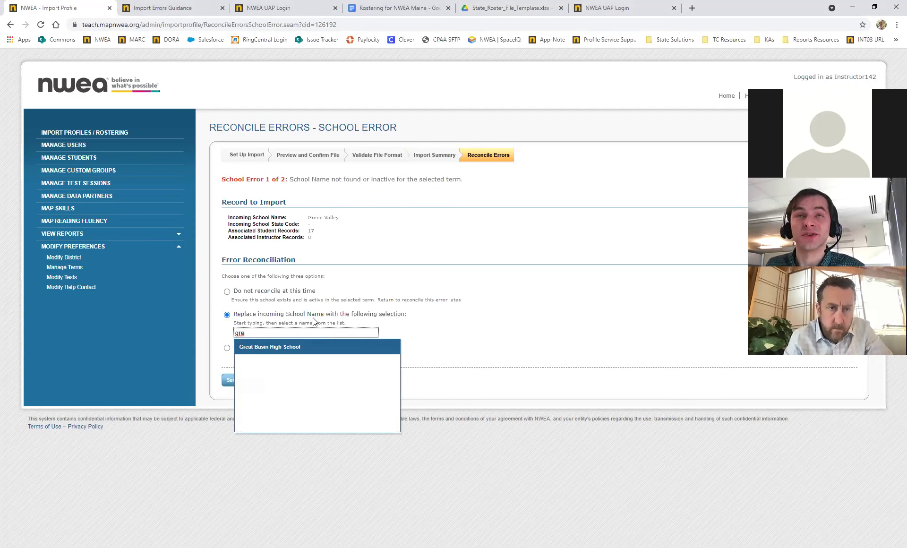
{"action": "left_click", "coordinate": [313, 348]}
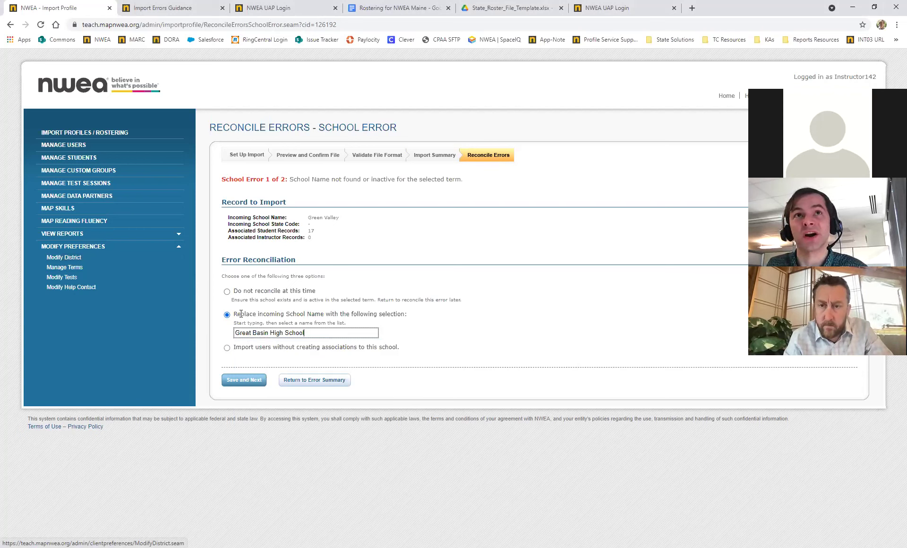
{"action": "left_click", "coordinate": [239, 383]}
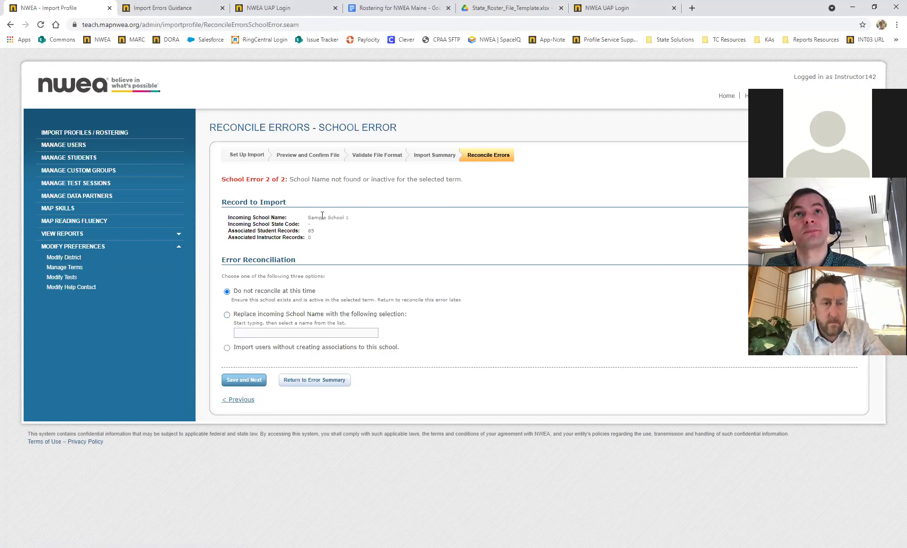
- Reconcile the second school error by replacing the incoming school name Sample School 1 with Xperience School 001
{"action": "left_click", "coordinate": [227, 315]}
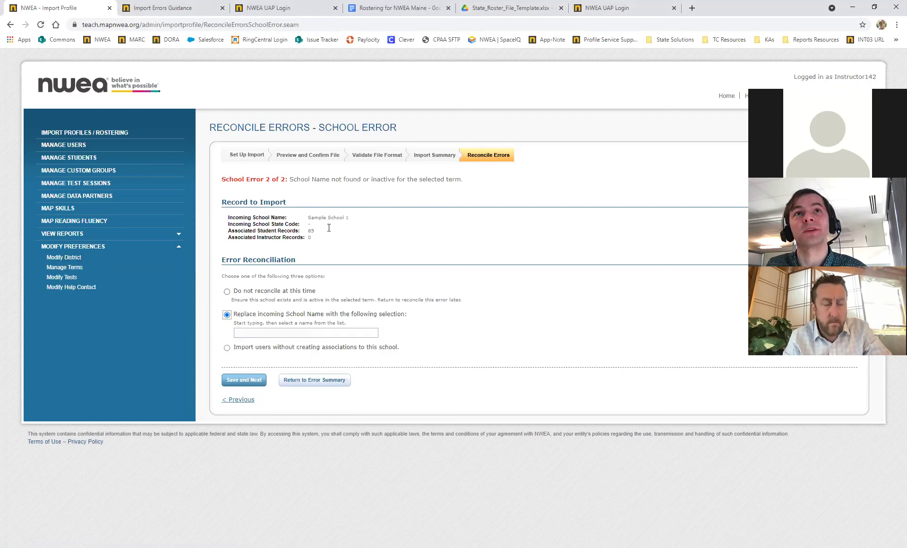
{"action": "left_click", "coordinate": [268, 332]}
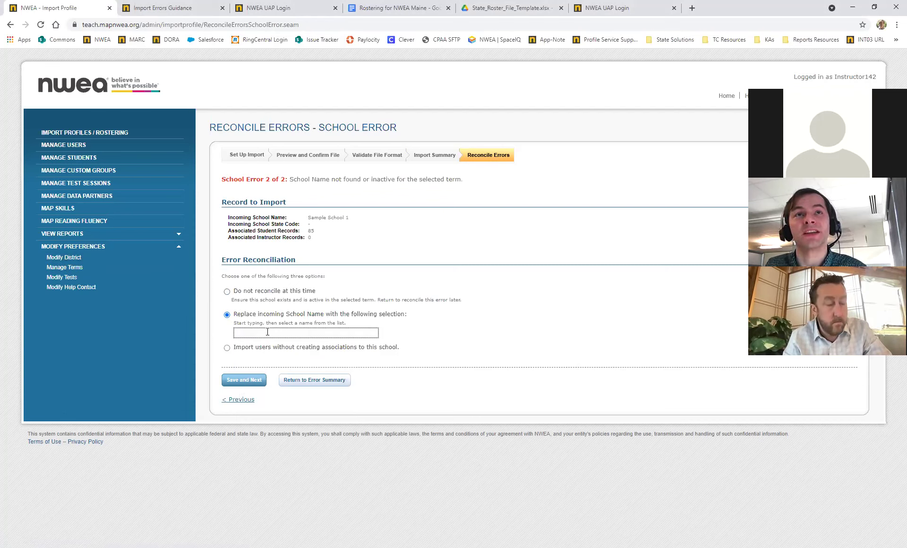
{"action": "type", "text": "xperi"}
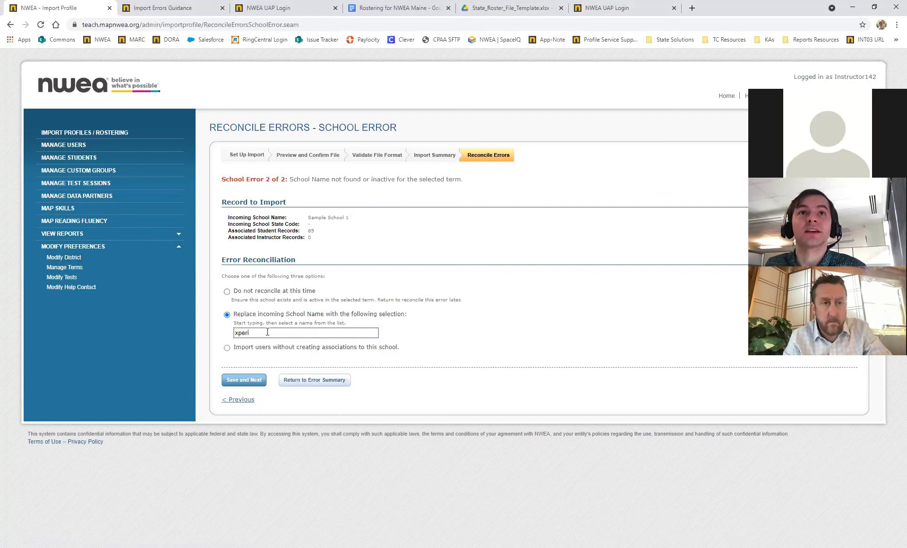
{"action": "left_click", "coordinate": [296, 343]}
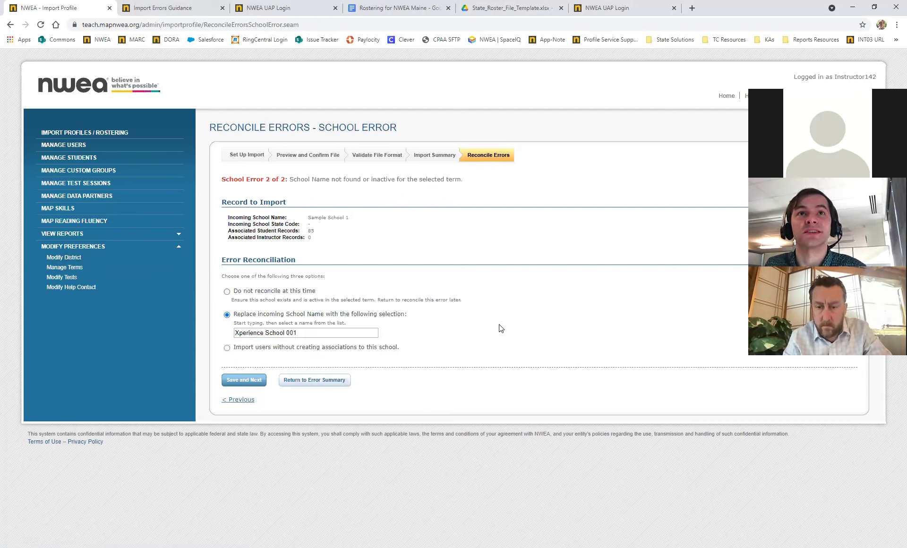
{"action": "left_click", "coordinate": [245, 380]}
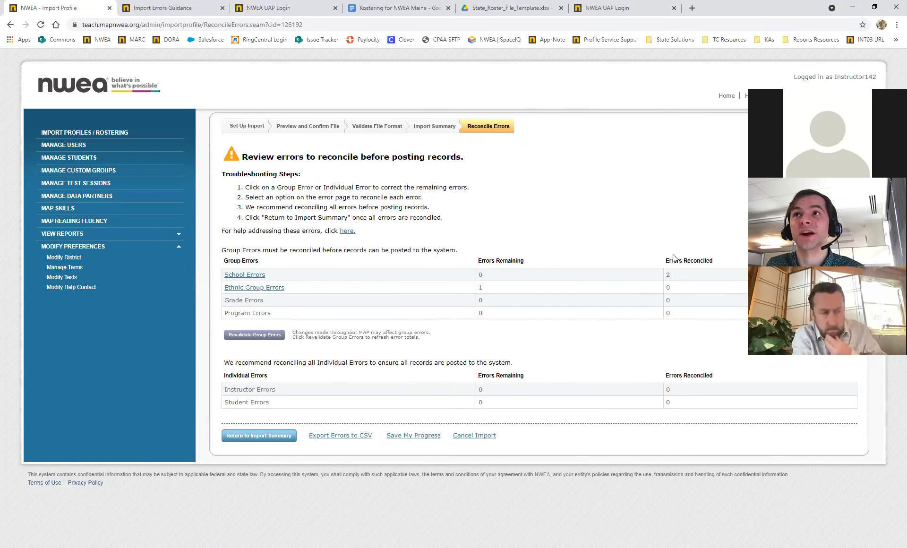
- Reconcile the ethnic group error by replacing the incoming name Black with Black or African American
{"action": "left_click", "coordinate": [275, 289]}
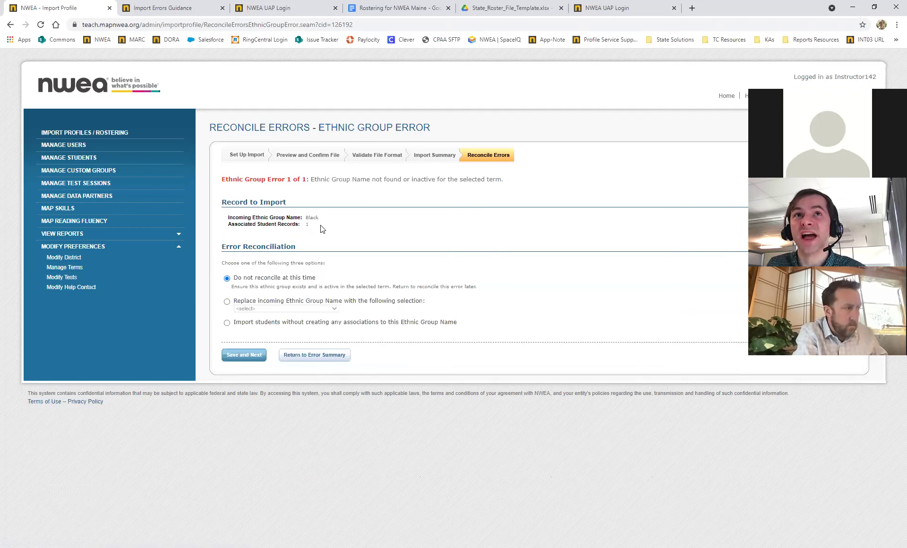
{"action": "left_click", "coordinate": [226, 301]}
{"action": "left_click", "coordinate": [246, 310]}
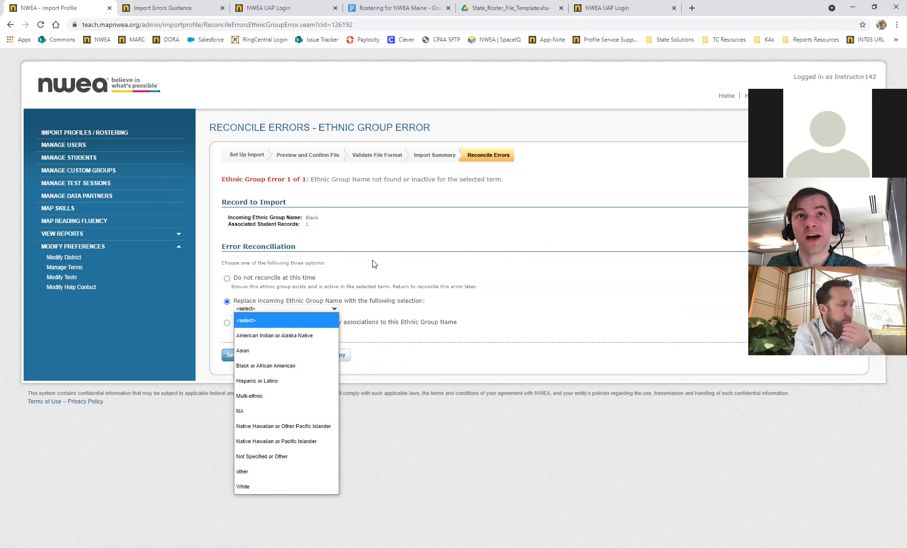
{"action": "left_click", "coordinate": [286, 363]}
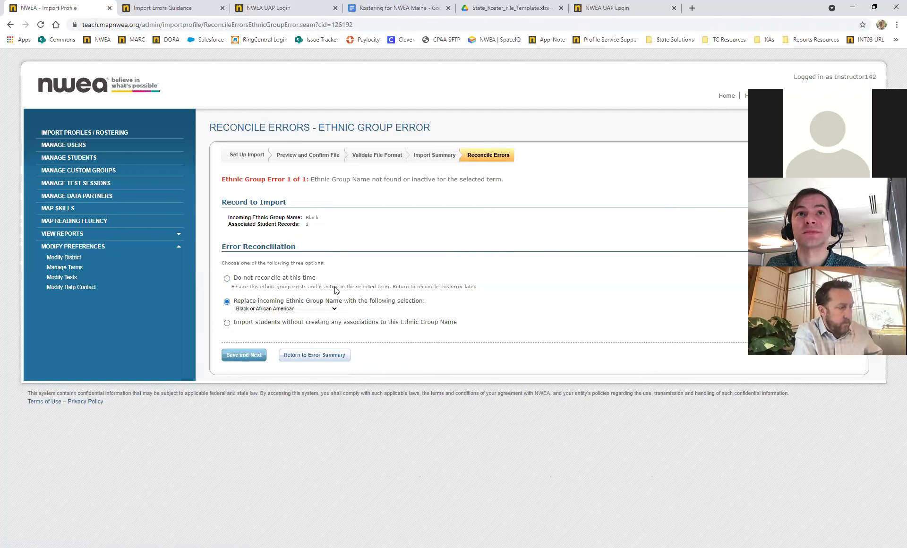
{"action": "left_click", "coordinate": [245, 357]}
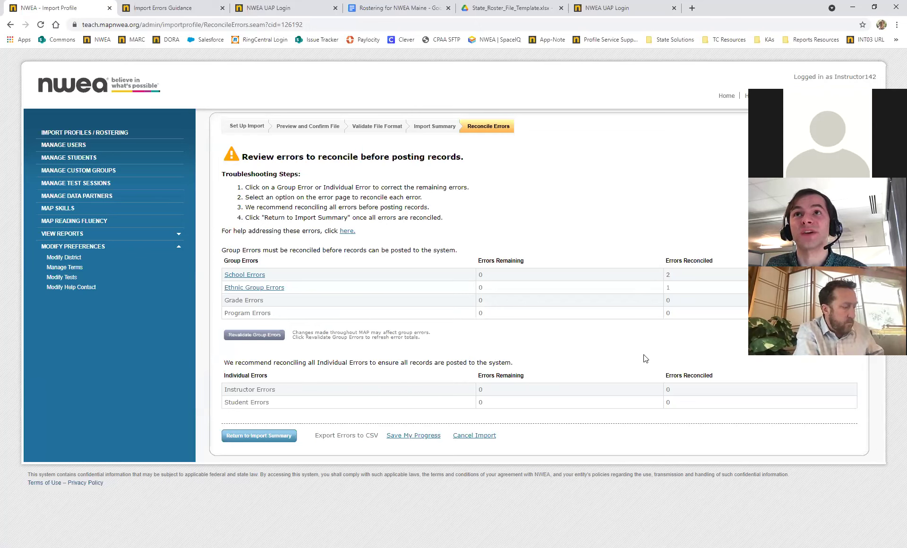
- Return to the import summary and post all valid student records
{"action": "left_click", "coordinate": [255, 439]}
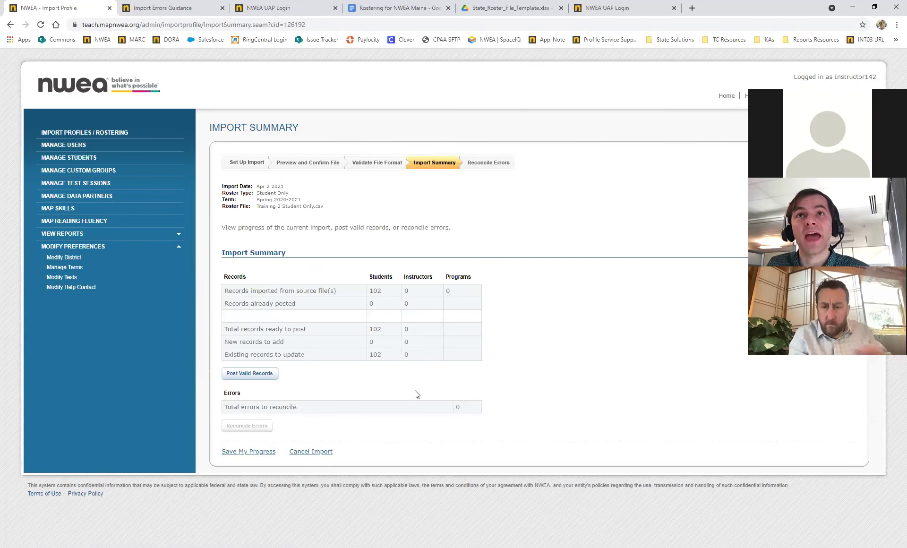
{"action": "left_click", "coordinate": [240, 378]}
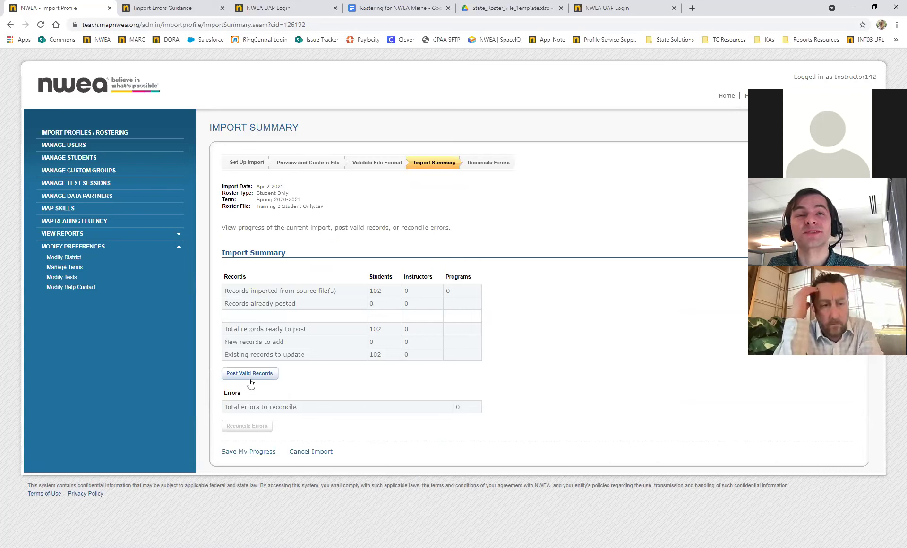
{"action": "left_click", "coordinate": [263, 372]}
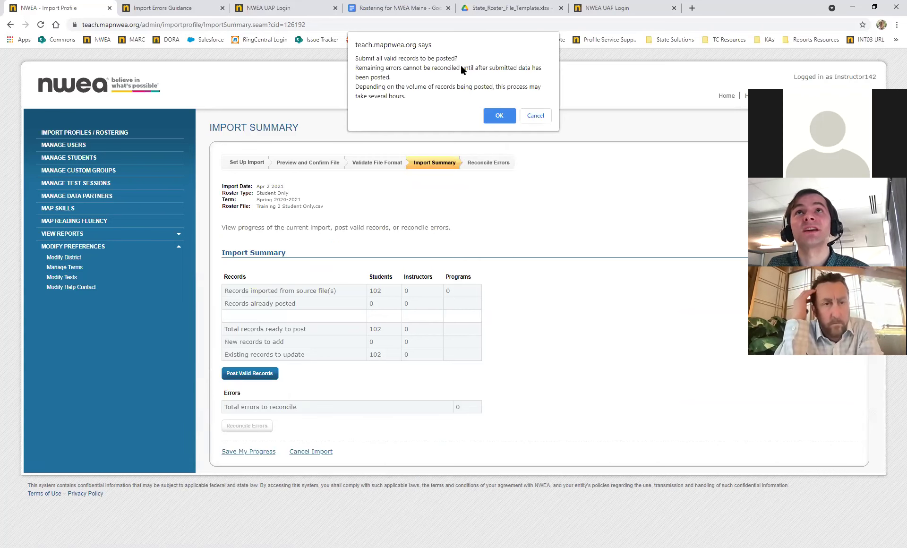
{"action": "left_click", "coordinate": [499, 115]}
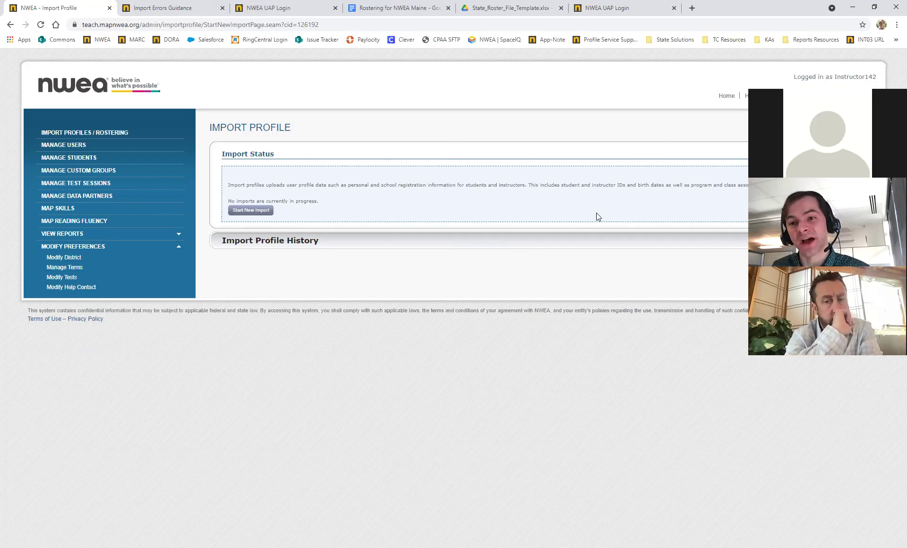
- Start a new Standard - Add/Update import with Training 2-2 Classes - Errors.csv as the roster file and proceed to its preview
{"action": "left_click", "coordinate": [235, 212]}
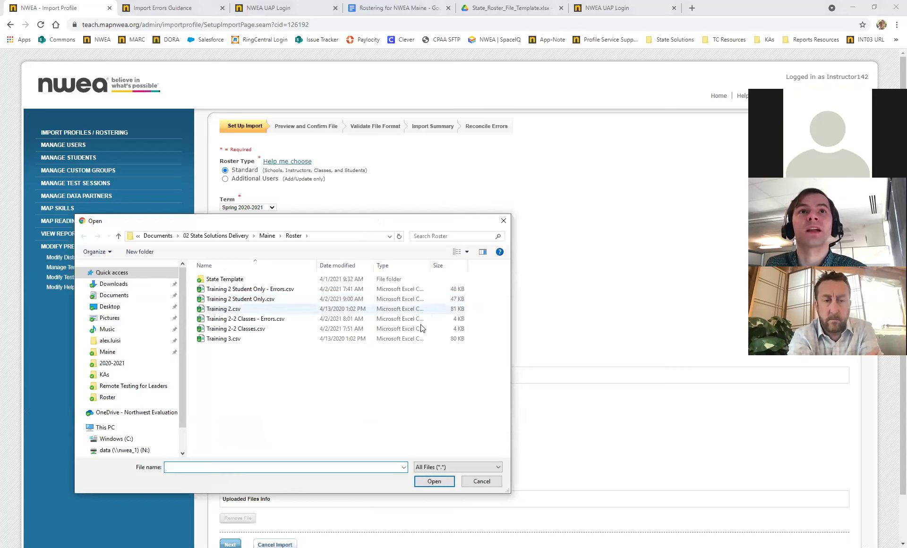
{"action": "double_click", "coordinate": [307, 319]}
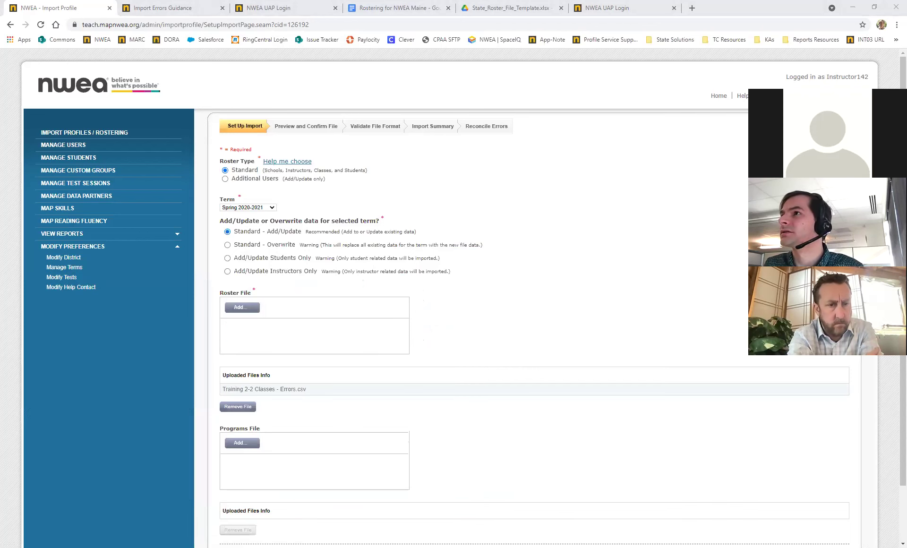
{"action": "scroll", "coordinate": [570, 271], "scroll_direction": "down", "scroll_amount": 2}
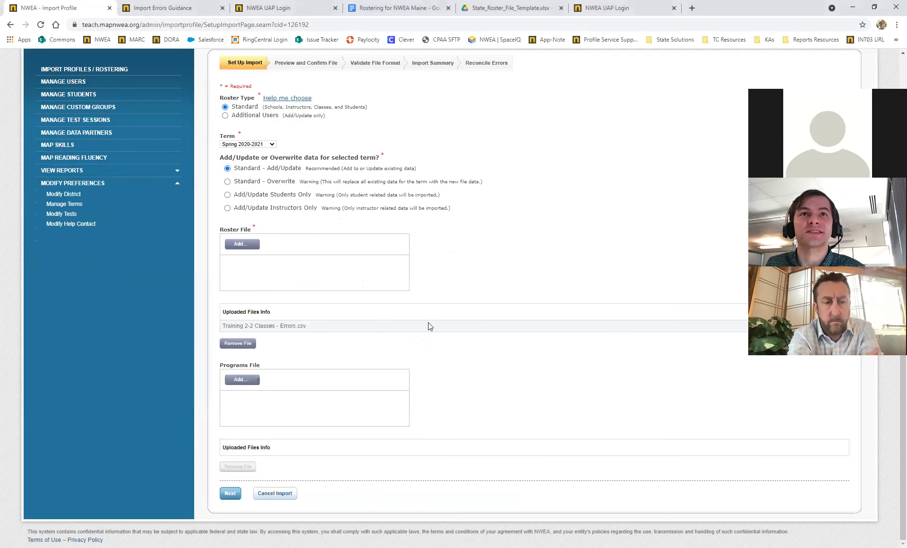
{"action": "left_click", "coordinate": [229, 493]}
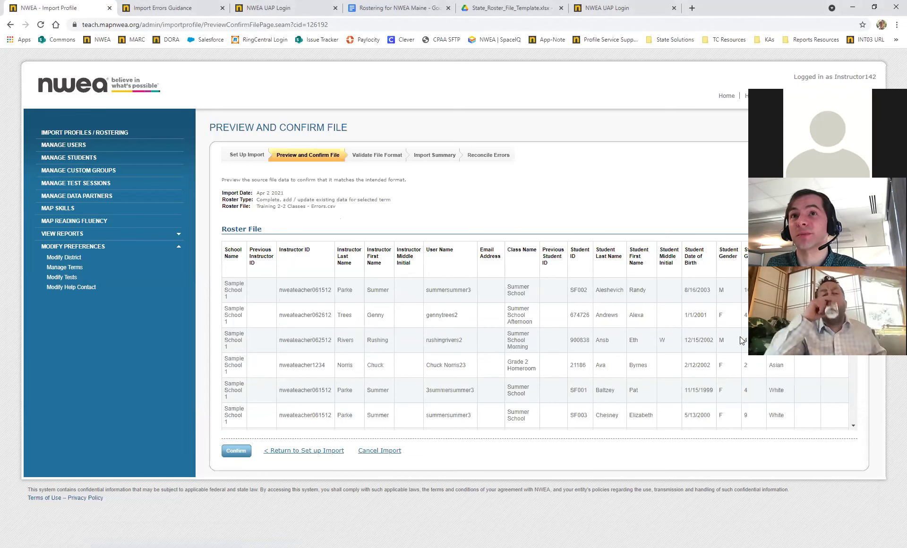
- Confirm the class roster file for format validation and review its roster file errors
{"action": "left_click", "coordinate": [229, 453]}
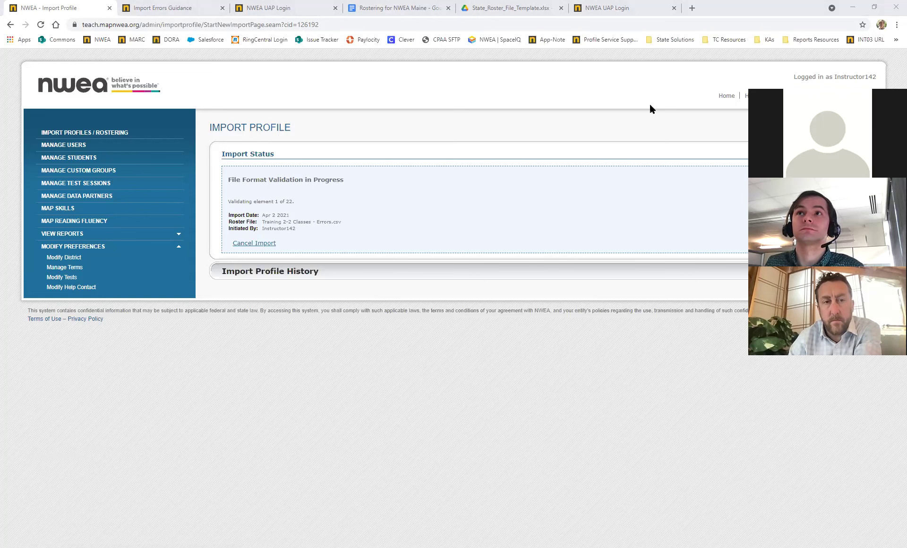
{"action": "left_click", "coordinate": [591, 166]}
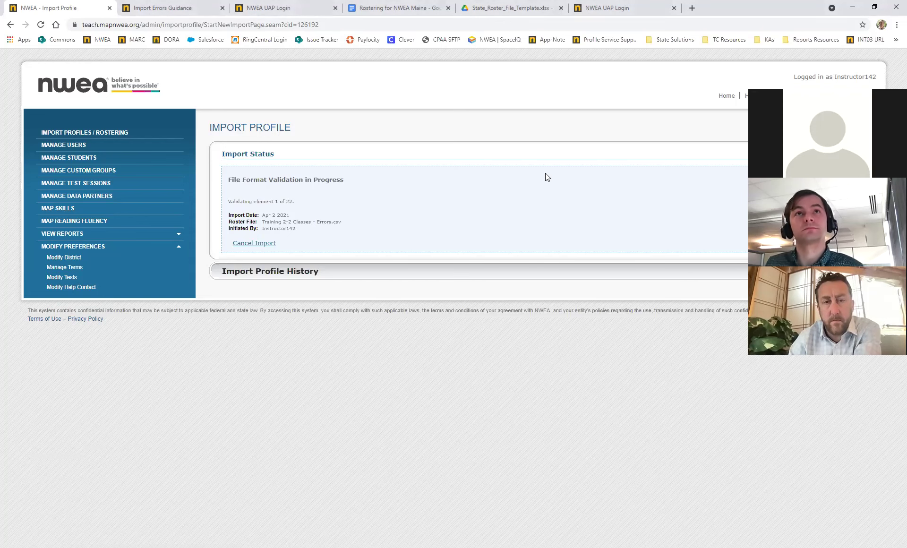
{"action": "left_click", "coordinate": [373, 283]}
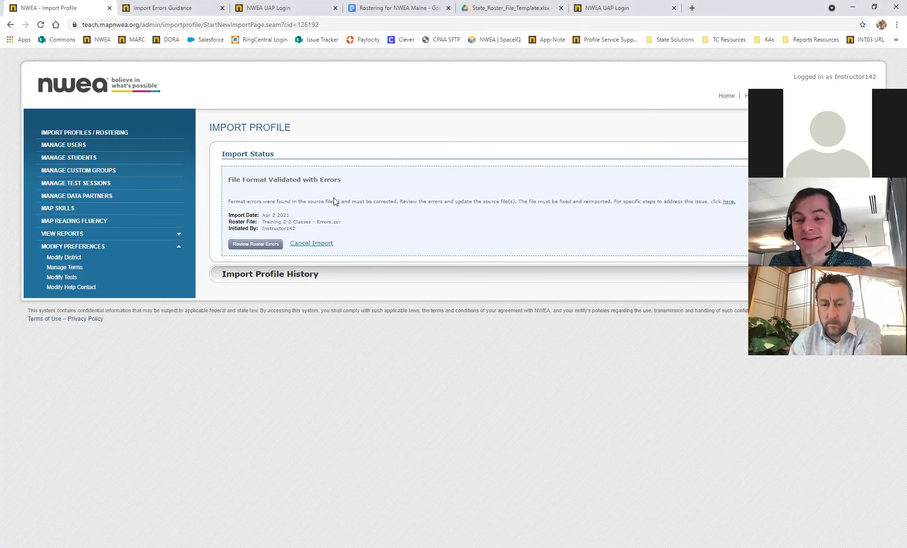
{"action": "left_click", "coordinate": [261, 244]}
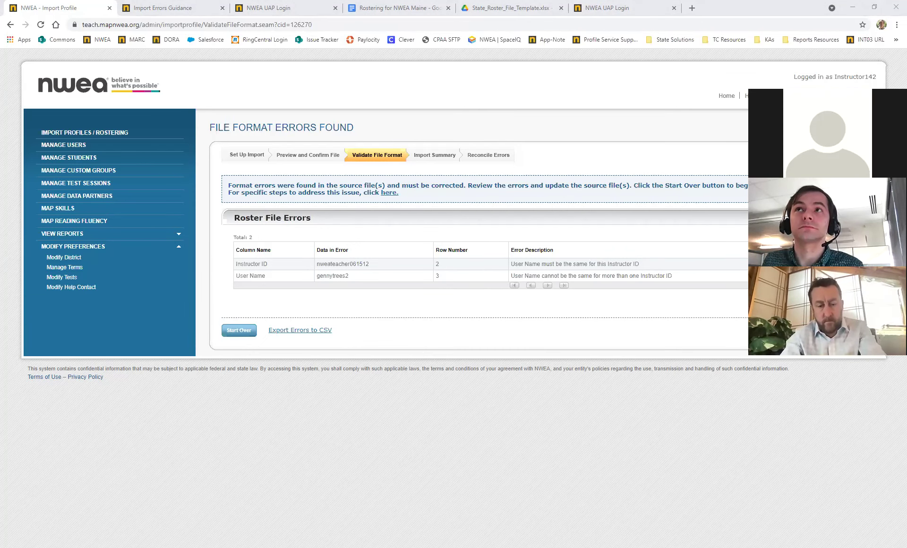
- Switch to the Training 2-2 Classes - Errors.csv workbook in Excel and filter the rows by the Instructor ID value in cell C2
{"action": "key", "text": "alt+Tab"}
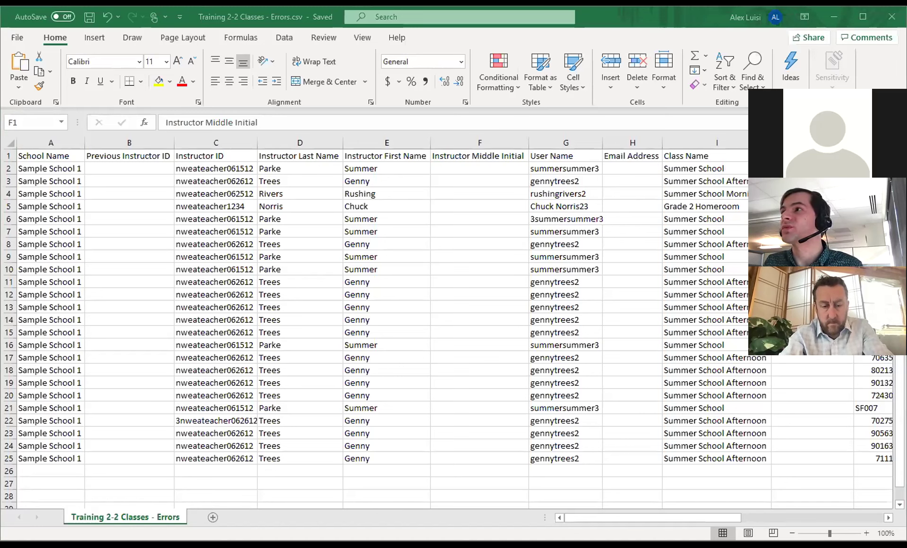
{"action": "left_click", "coordinate": [599, 15]}
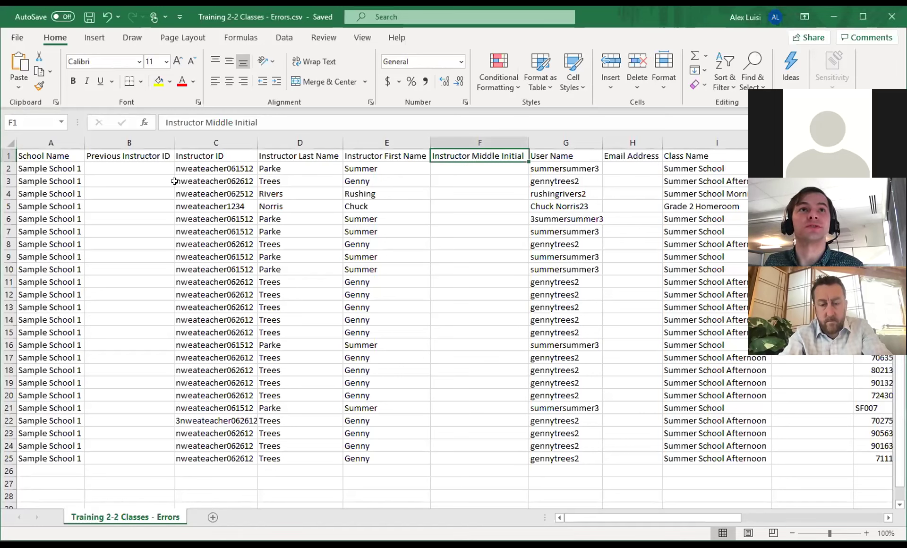
{"action": "left_click", "coordinate": [191, 166]}
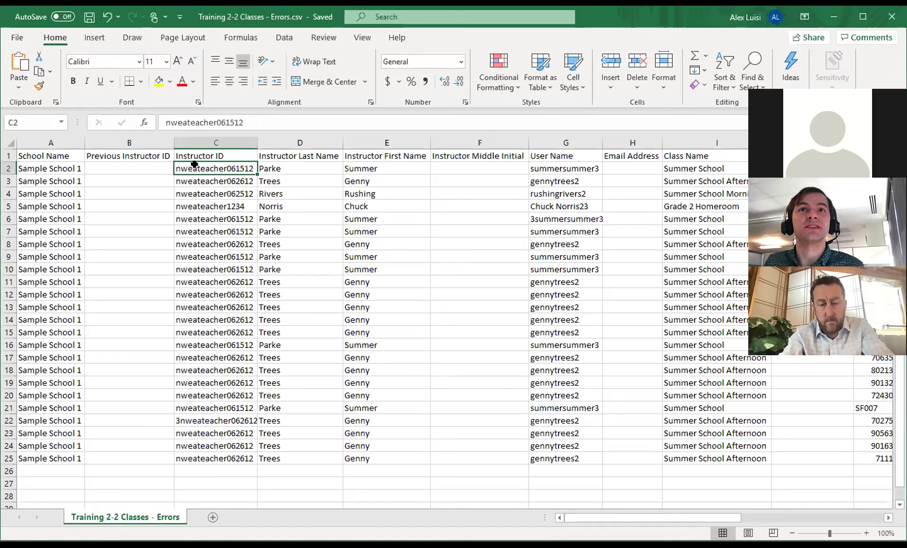
{"action": "right_click", "coordinate": [230, 168]}
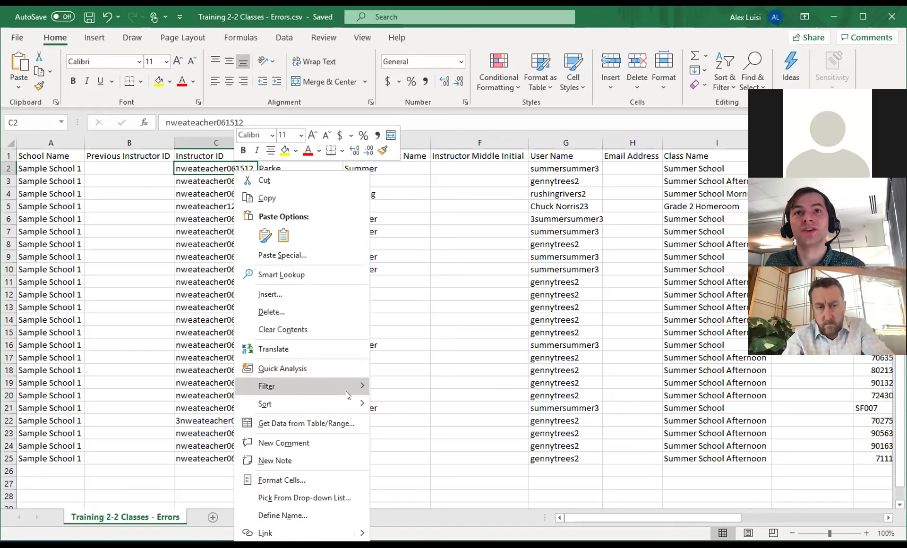
{"action": "mouse_move", "coordinate": [346, 391]}
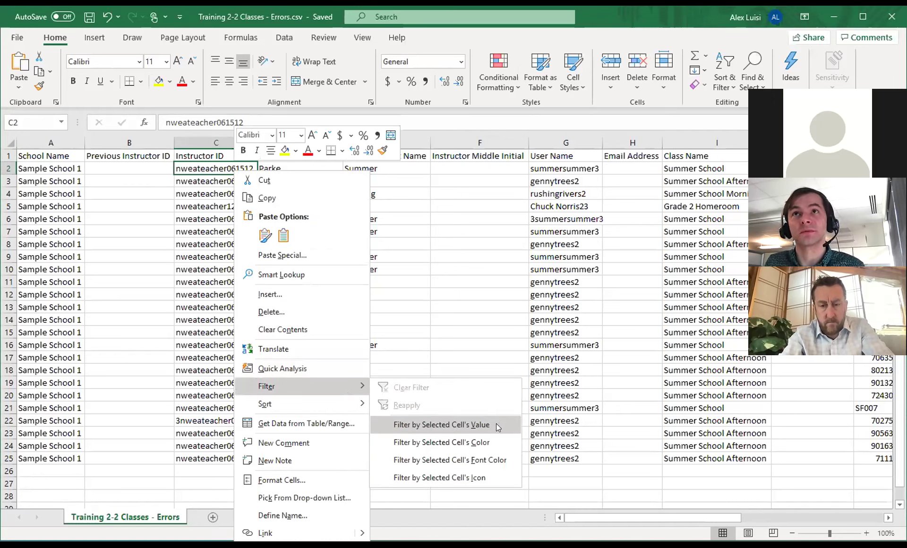
{"action": "left_click", "coordinate": [496, 423]}
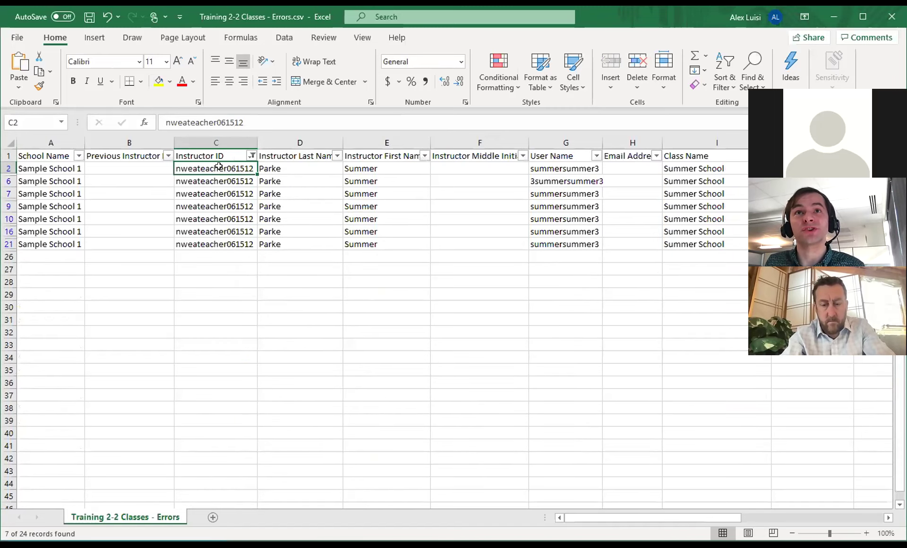
- Remove the stray leading 3 from the User Name in cell G6
{"action": "left_click", "coordinate": [553, 177]}
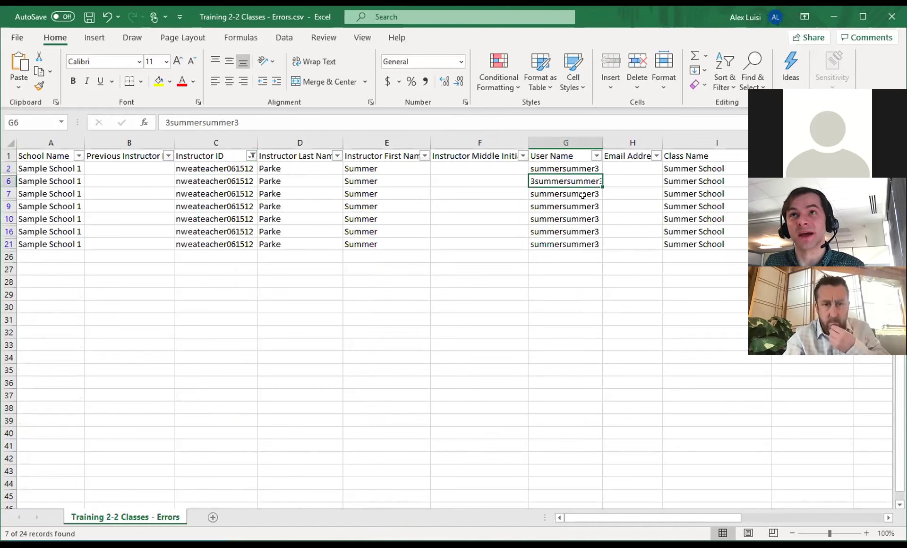
{"action": "double_click", "coordinate": [561, 177]}
{"action": "key", "text": "Home"}
{"action": "key", "text": "Delete"}
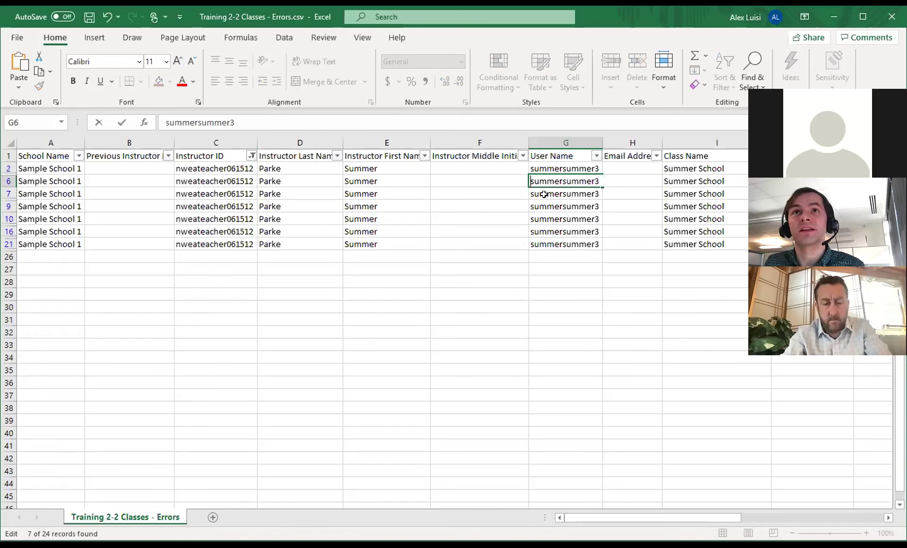
{"action": "left_click", "coordinate": [544, 194]}
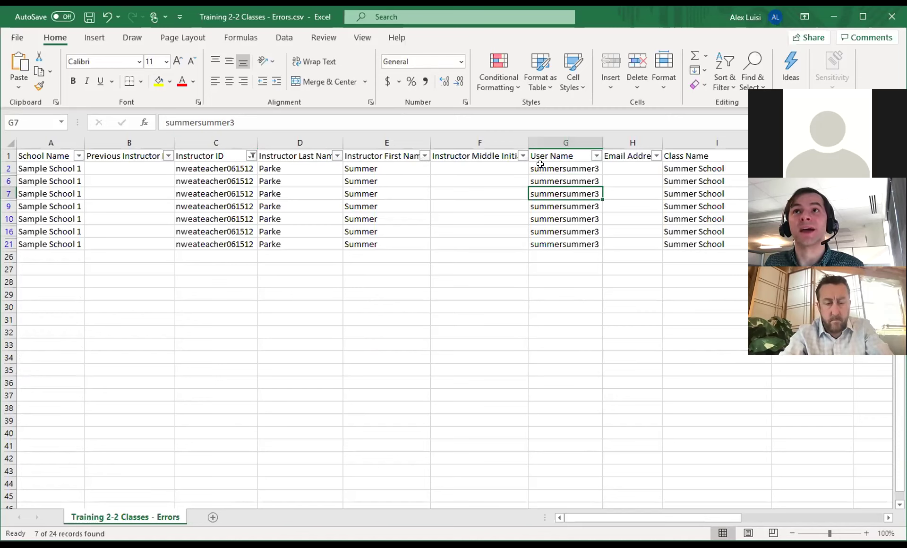
- Clear the filter from the Instructor ID column
{"action": "left_click", "coordinate": [235, 165]}
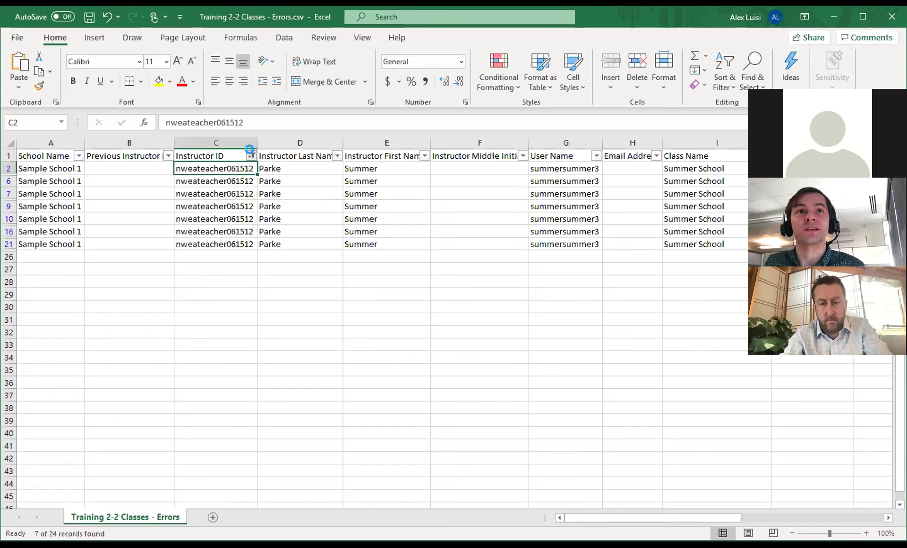
{"action": "left_click", "coordinate": [251, 155]}
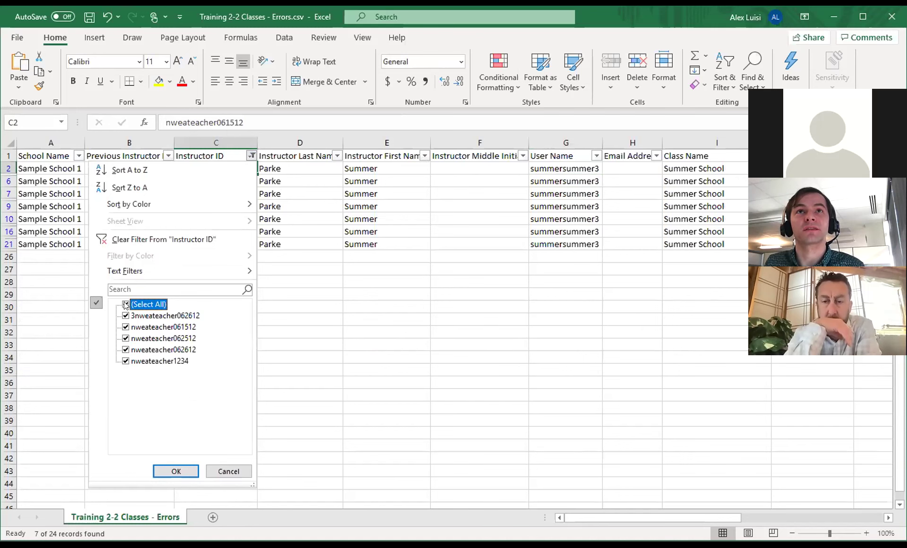
{"action": "left_click", "coordinate": [218, 233]}
{"action": "left_click", "coordinate": [218, 231]}
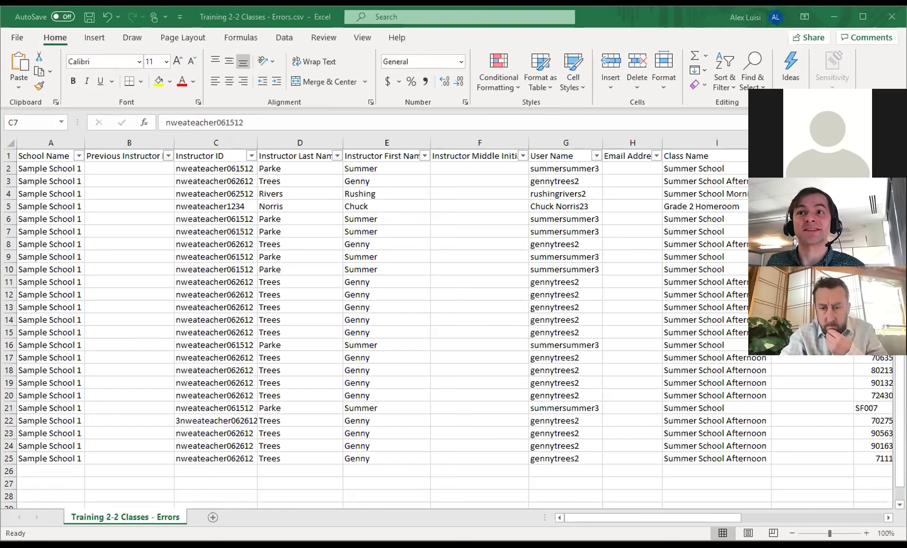
- Filter the roster rows by the User Name value in cell G3
{"action": "left_click", "coordinate": [629, 17]}
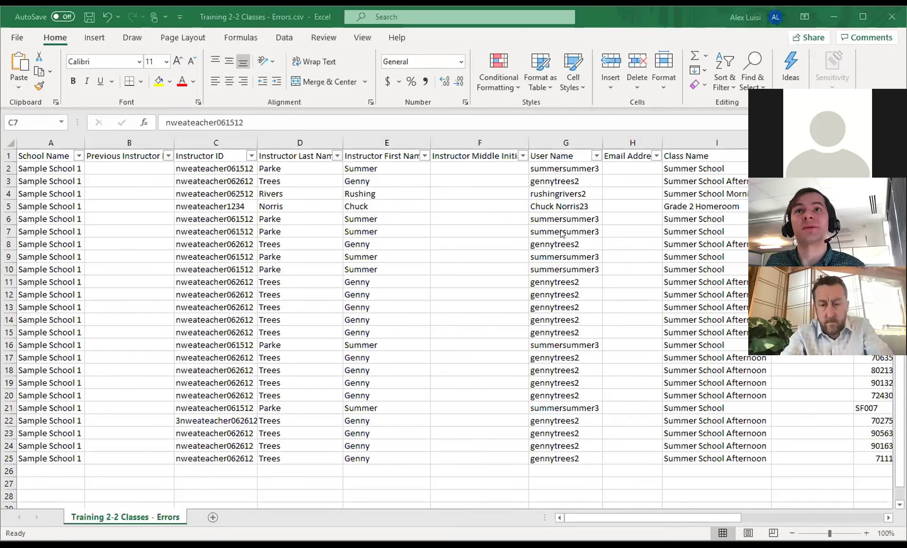
{"action": "left_click", "coordinate": [577, 181]}
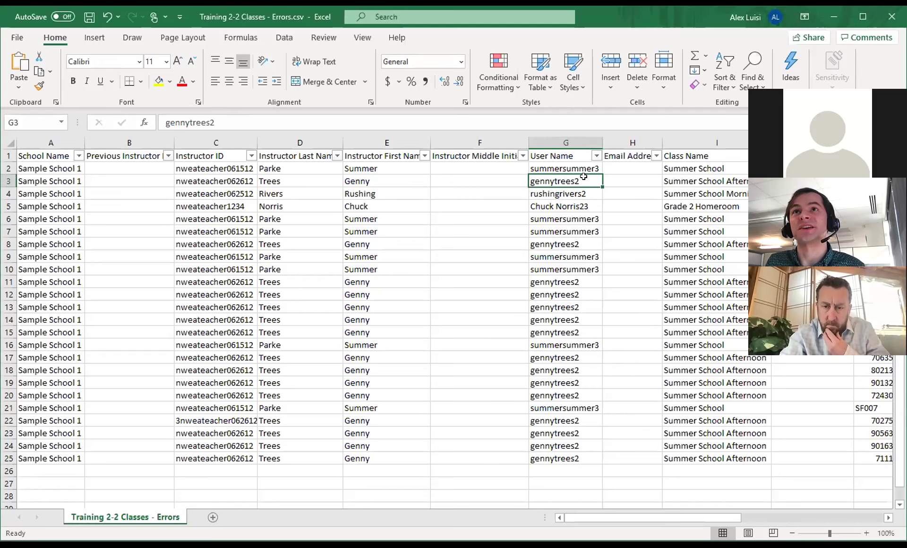
{"action": "right_click", "coordinate": [584, 177]}
{"action": "mouse_move", "coordinate": [669, 398]}
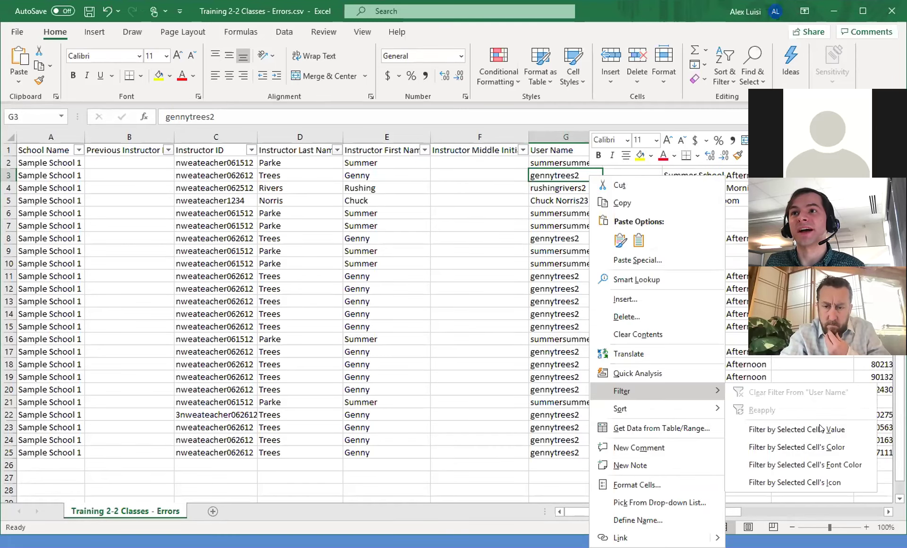
{"action": "left_click", "coordinate": [820, 429]}
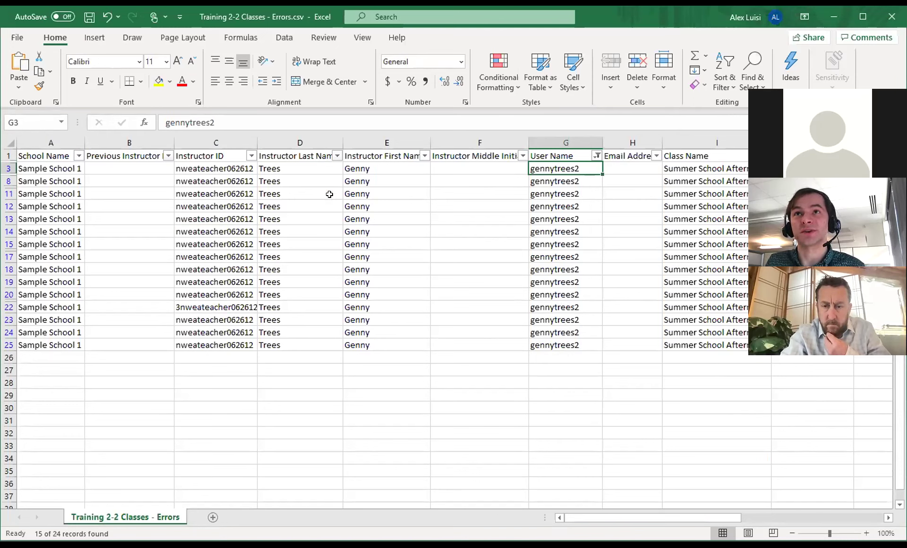
- Remove the stray leading 3 from the Instructor ID in cell C22
{"action": "left_click", "coordinate": [210, 304]}
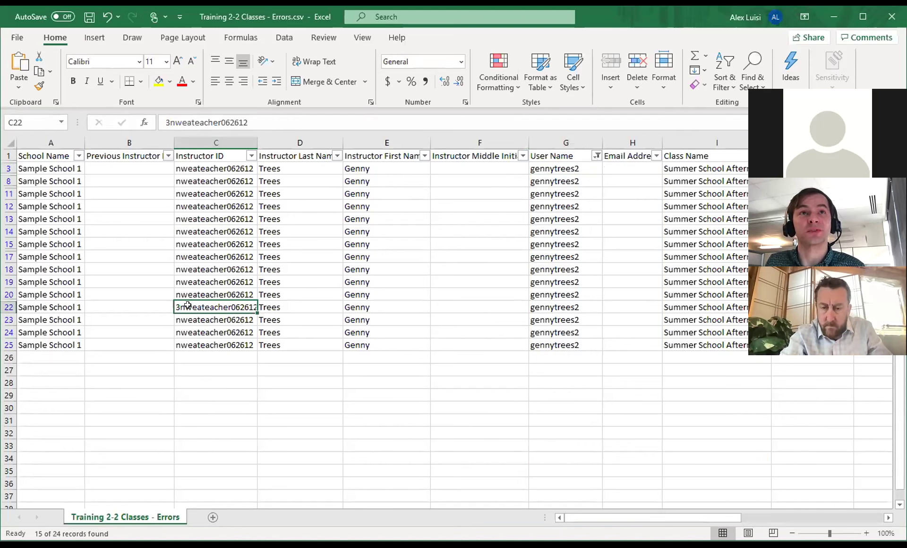
{"action": "double_click", "coordinate": [212, 306]}
{"action": "key", "text": "Home"}
{"action": "key", "text": "Delete"}
{"action": "left_click", "coordinate": [211, 283]}
{"action": "left_click", "coordinate": [211, 305]}
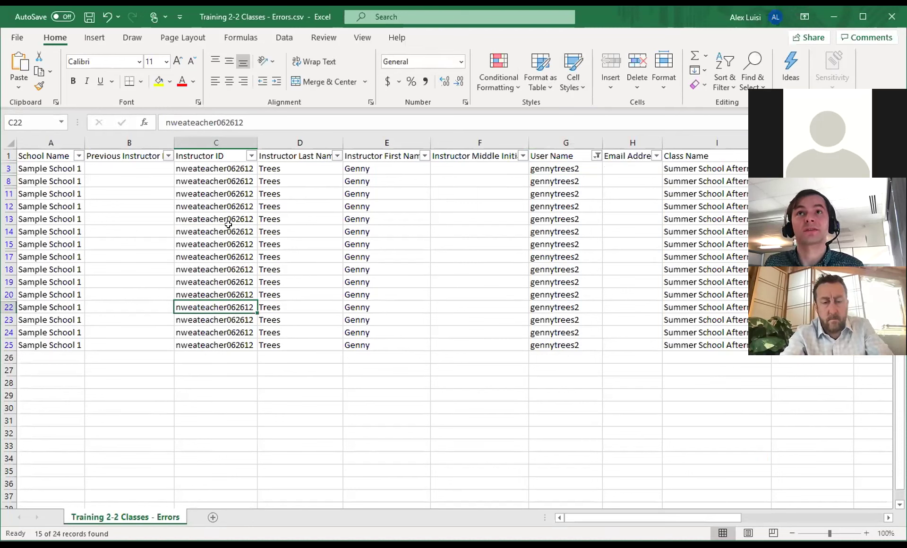
- Turn off filtering on the roster sheet, then save and close the corrected CSV file
{"action": "key", "text": "ctrl+shift+l"}
{"action": "left_click", "coordinate": [214, 231]}
{"action": "key", "text": "ctrl+s"}
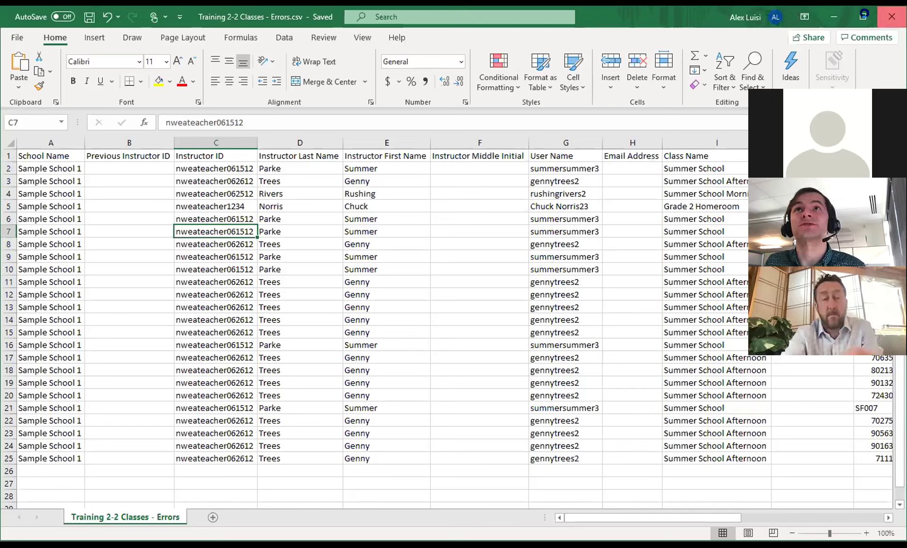
{"action": "left_click", "coordinate": [891, 17]}
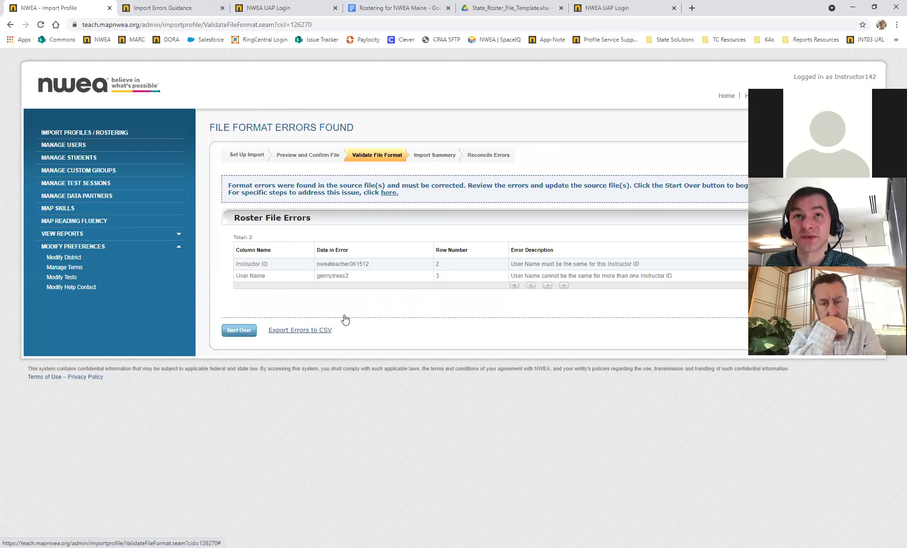
- Start the import over as Standard - Add/Update with Training 2-2 Classes - Errors.csv as the roster file and proceed to its preview
{"action": "left_click", "coordinate": [248, 328]}
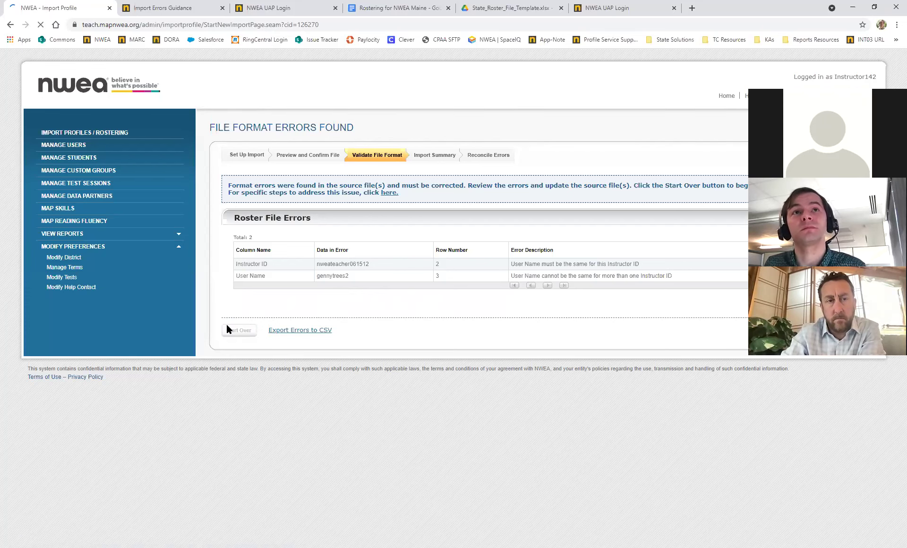
{"action": "left_click", "coordinate": [248, 213]}
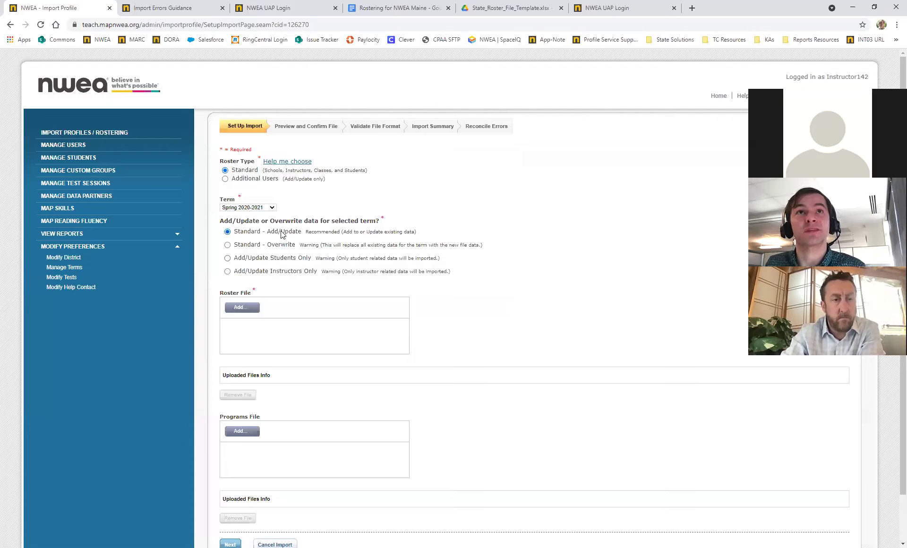
{"action": "left_click", "coordinate": [242, 308]}
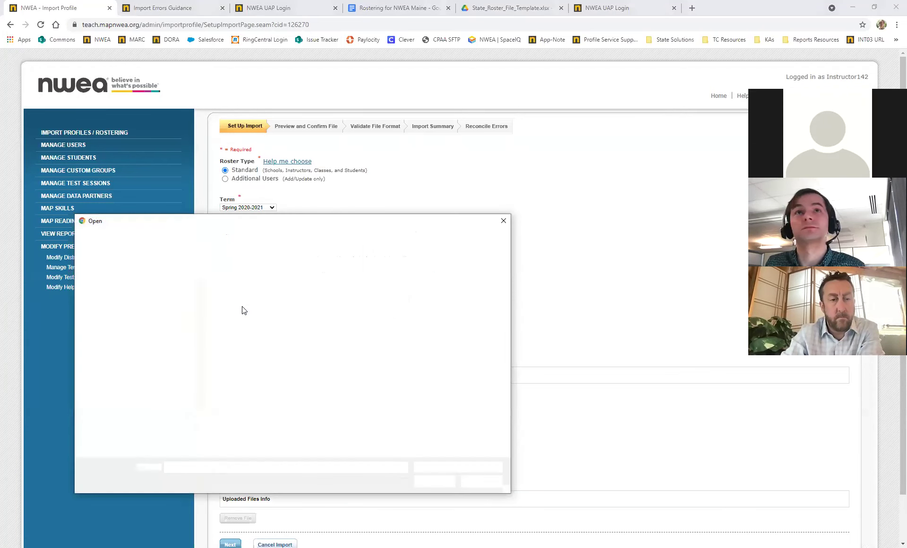
{"action": "left_click", "coordinate": [291, 319]}
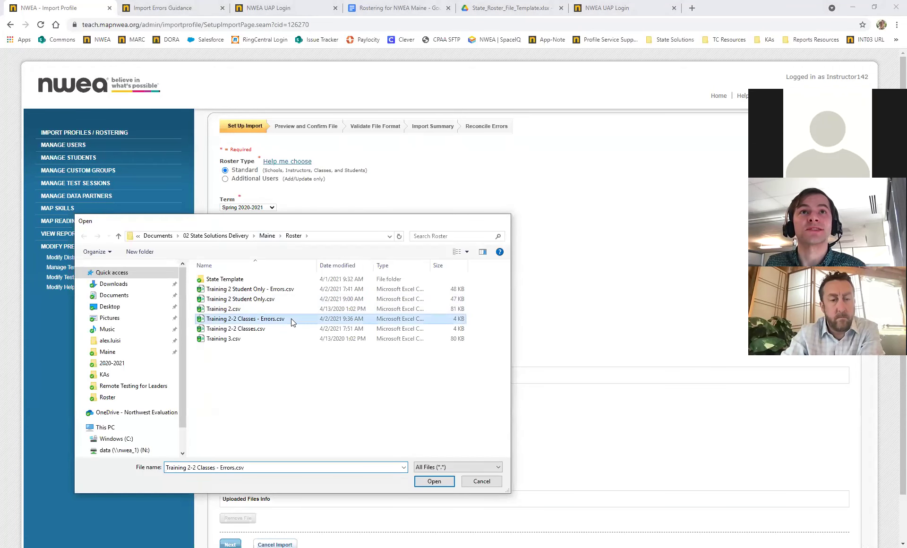
{"action": "double_click", "coordinate": [203, 318]}
{"action": "scroll", "coordinate": [203, 318], "scroll_direction": "down", "scroll_amount": 1}
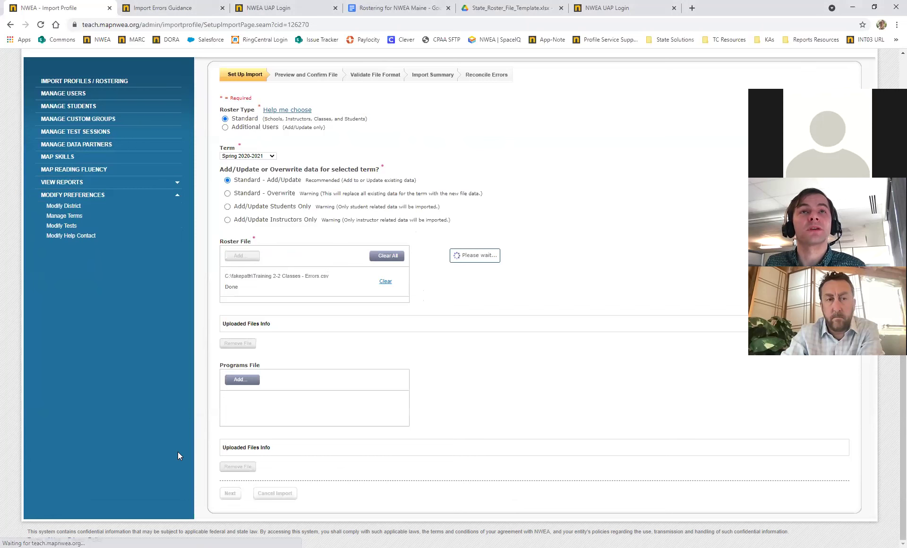
{"action": "left_click", "coordinate": [230, 510]}
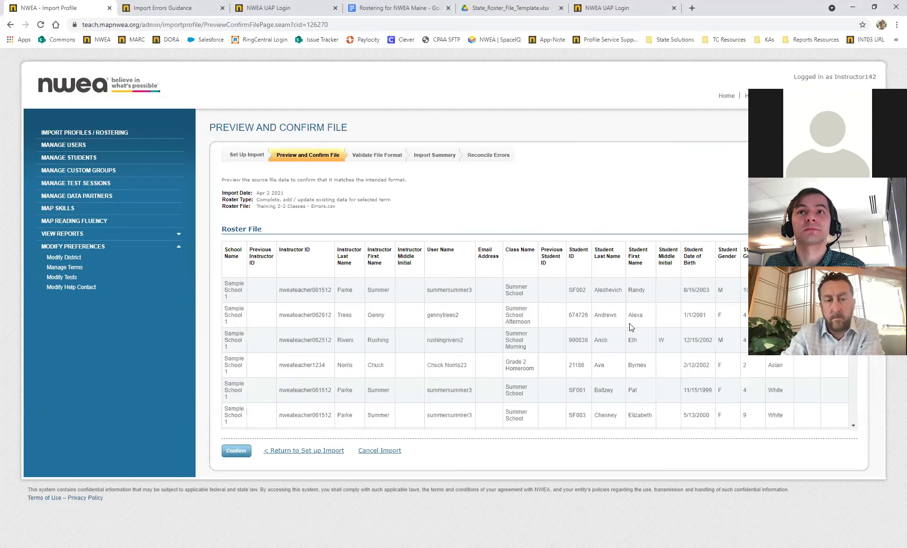
- Check the previewed roster rows and confirm the file for format validation
{"action": "scroll", "coordinate": [483, 356], "scroll_direction": "down", "scroll_amount": 3}
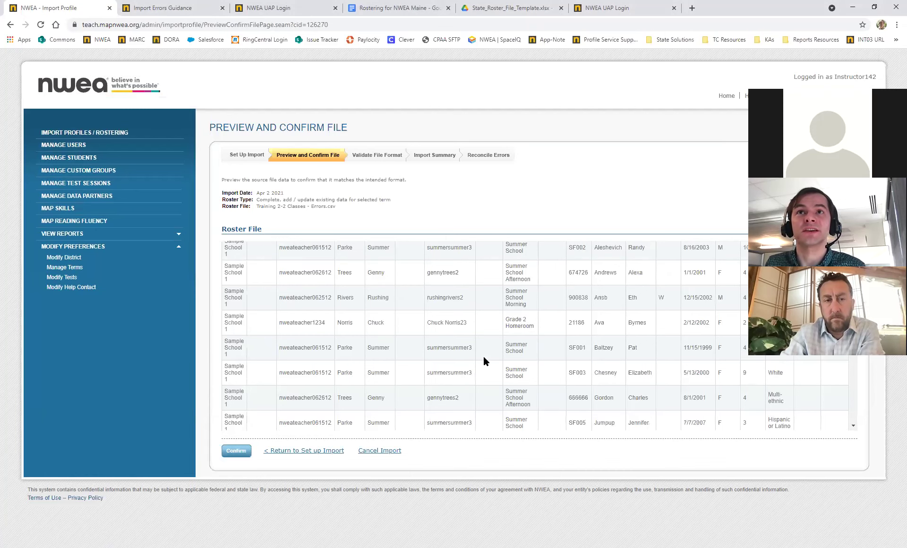
{"action": "scroll", "coordinate": [333, 303], "scroll_direction": "down", "scroll_amount": 5}
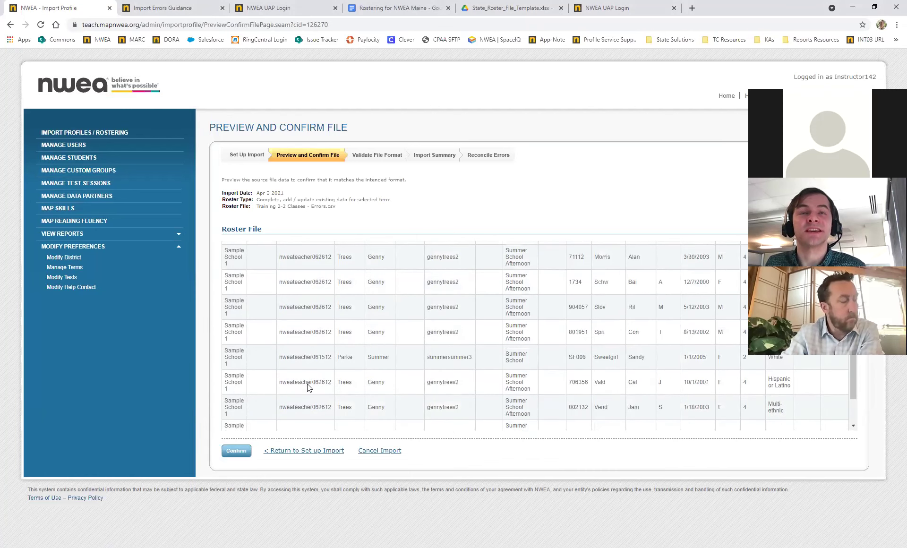
{"action": "scroll", "coordinate": [307, 366], "scroll_direction": "up", "scroll_amount": 8}
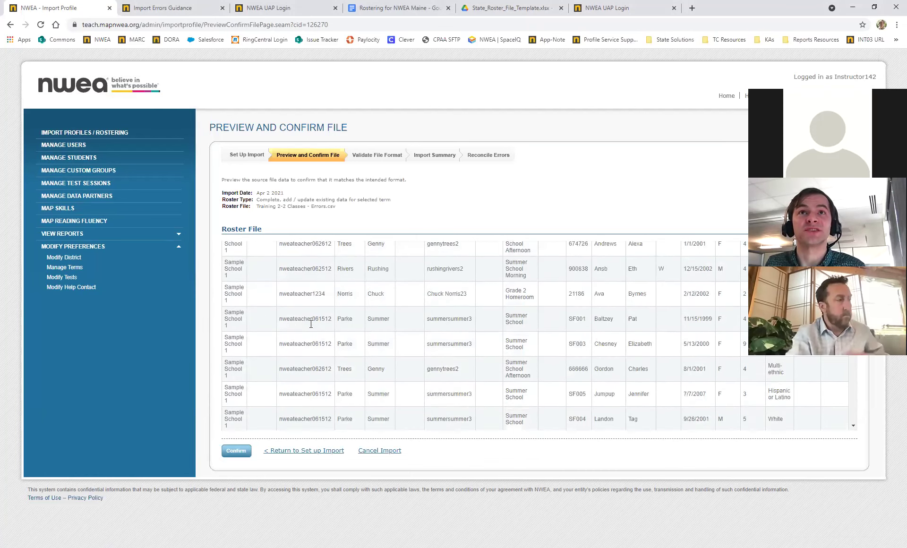
{"action": "left_click", "coordinate": [236, 450]}
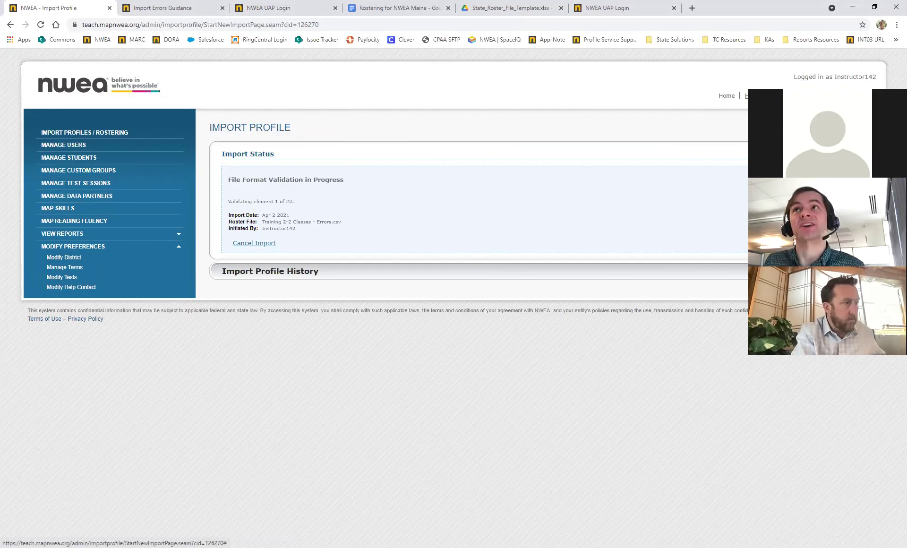
- Go back to the Import Your Roster help page and review its walkthrough and import options sections
{"action": "key", "text": "ctrl+Tab"}
{"action": "key", "text": "alt+Left"}
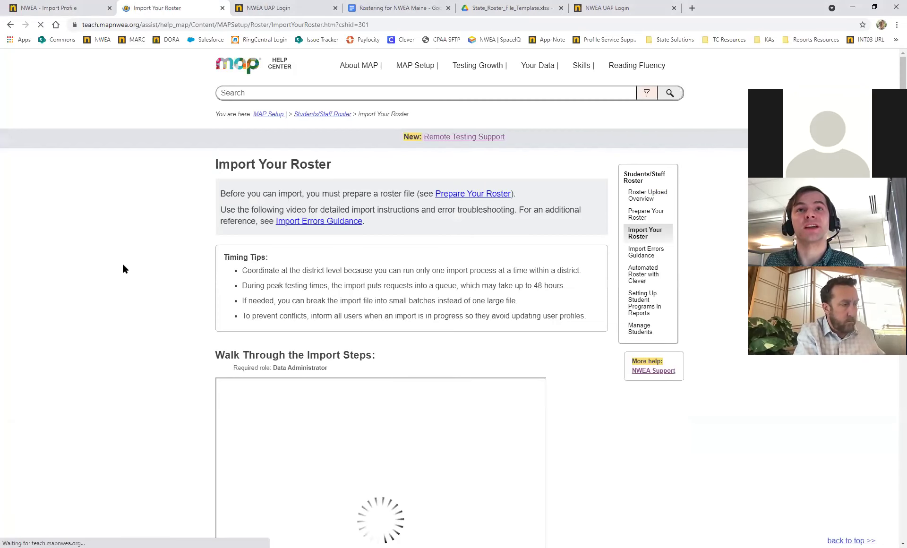
{"action": "scroll", "coordinate": [123, 263], "scroll_direction": "down", "scroll_amount": 1}
{"action": "scroll", "coordinate": [123, 269], "scroll_direction": "down", "scroll_amount": 1}
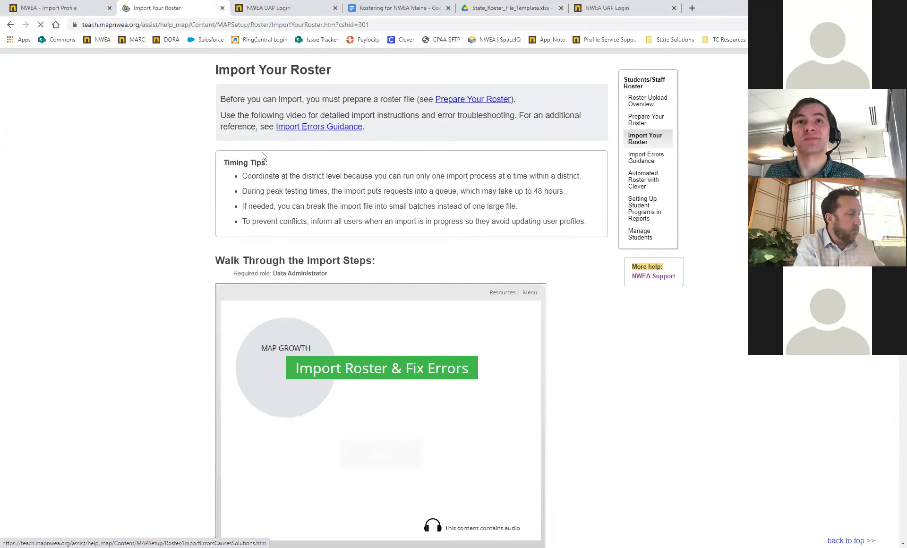
{"action": "scroll", "coordinate": [142, 206], "scroll_direction": "down", "scroll_amount": 2}
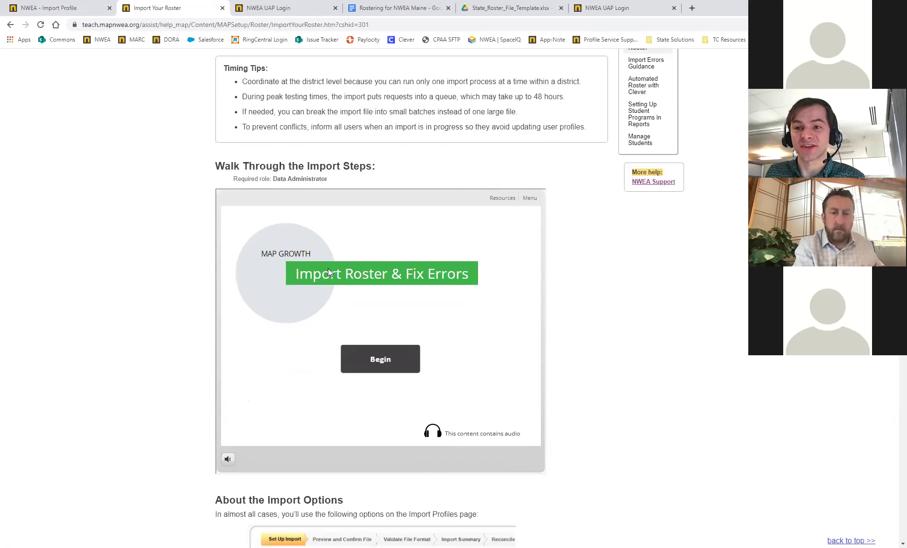
{"action": "scroll", "coordinate": [175, 267], "scroll_direction": "down", "scroll_amount": 4}
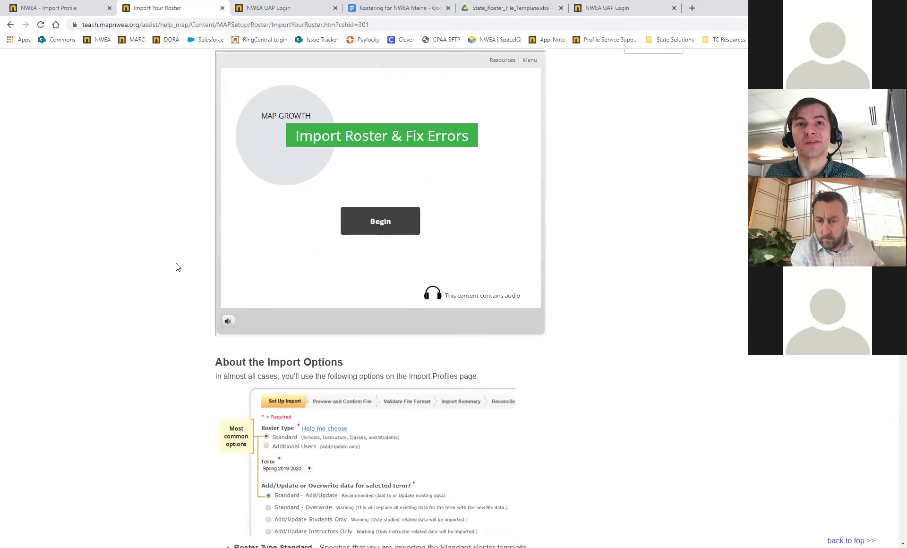
{"action": "scroll", "coordinate": [174, 269], "scroll_direction": "down", "scroll_amount": 5}
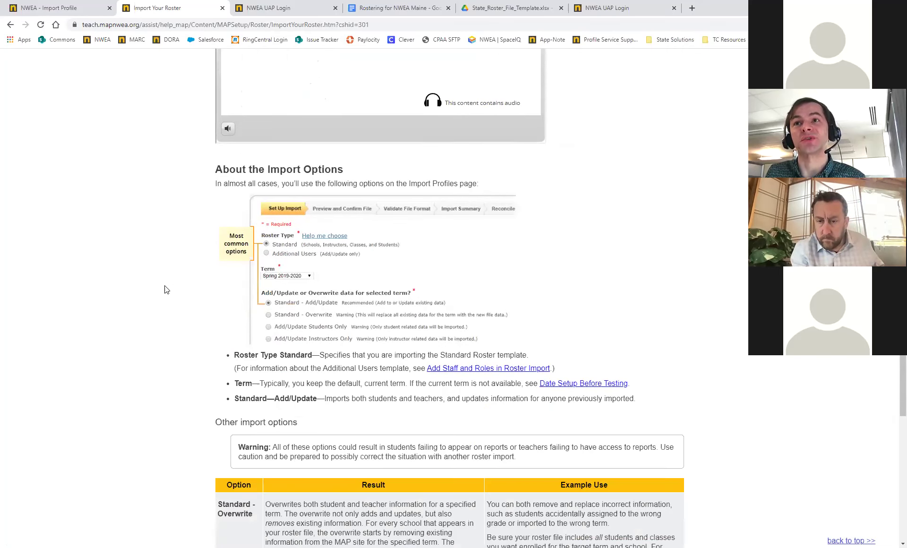
- Review the other import options table on the help page and return to the import timing tips
{"action": "scroll", "coordinate": [162, 315], "scroll_direction": "down", "scroll_amount": 5}
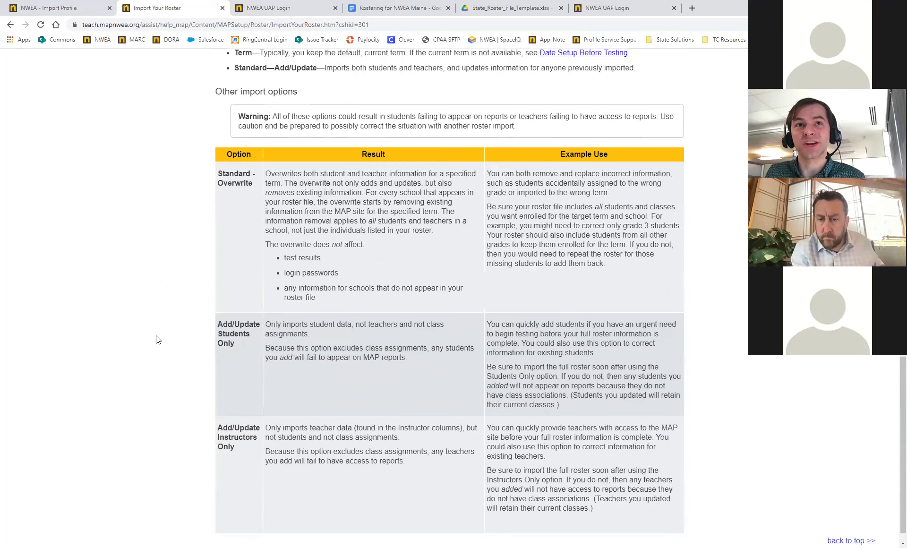
{"action": "scroll", "coordinate": [170, 376], "scroll_direction": "up", "scroll_amount": 5}
{"action": "scroll", "coordinate": [170, 376], "scroll_direction": "up", "scroll_amount": 11}
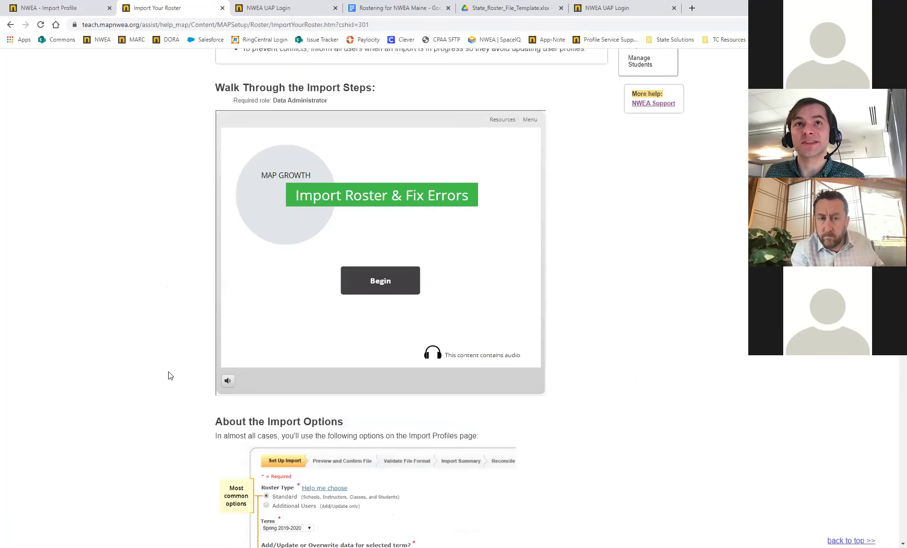
{"action": "scroll", "coordinate": [151, 359], "scroll_direction": "up", "scroll_amount": 1}
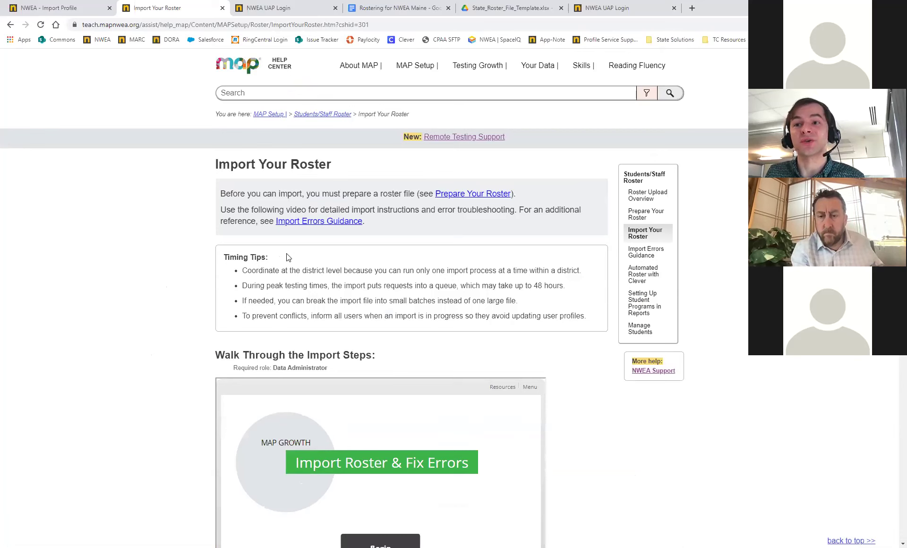
- Return to the import profile, review the import summary, and start reconciling its errors
{"action": "left_click", "coordinate": [72, 9]}
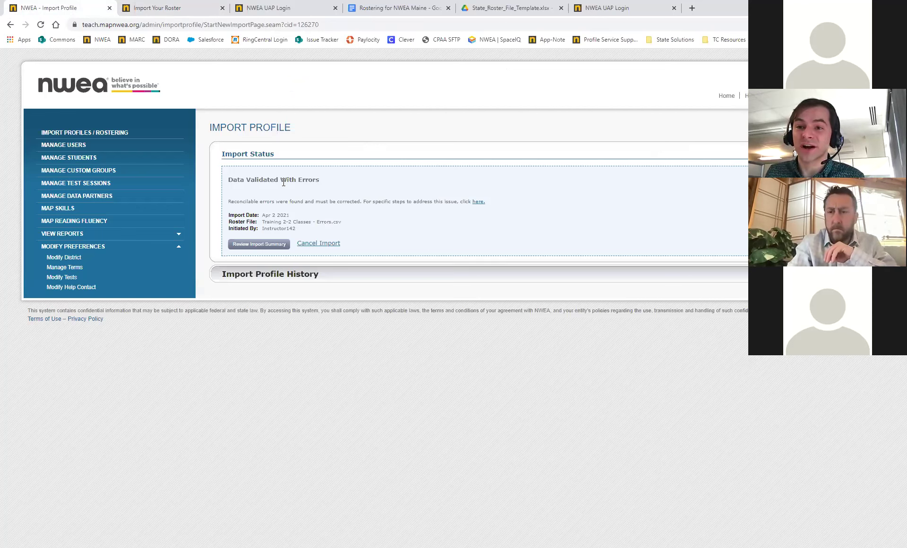
{"action": "left_click", "coordinate": [260, 244]}
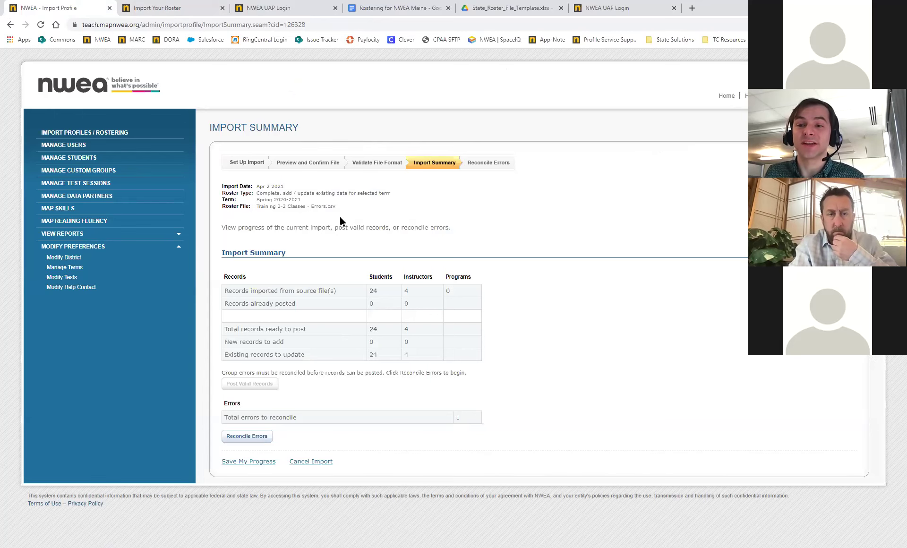
{"action": "left_click", "coordinate": [249, 438]}
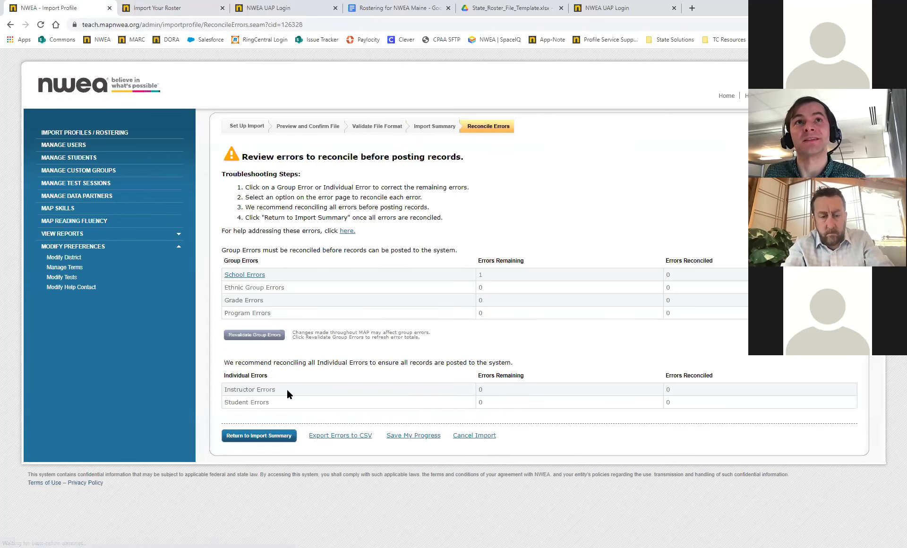
- Reconcile the school error by replacing the incoming school name with the listed school matching "Xperie" and save it
{"action": "left_click", "coordinate": [249, 276]}
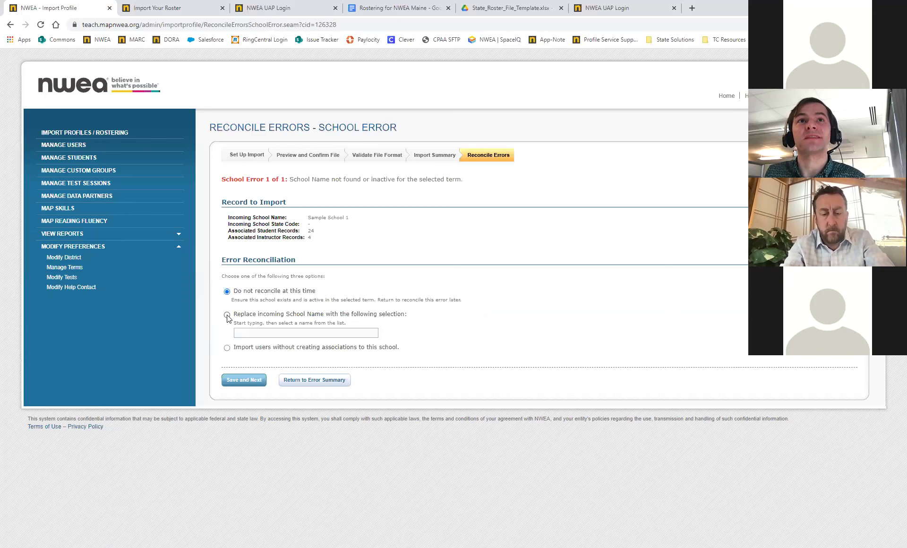
{"action": "left_click", "coordinate": [227, 314]}
{"action": "left_click", "coordinate": [248, 334]}
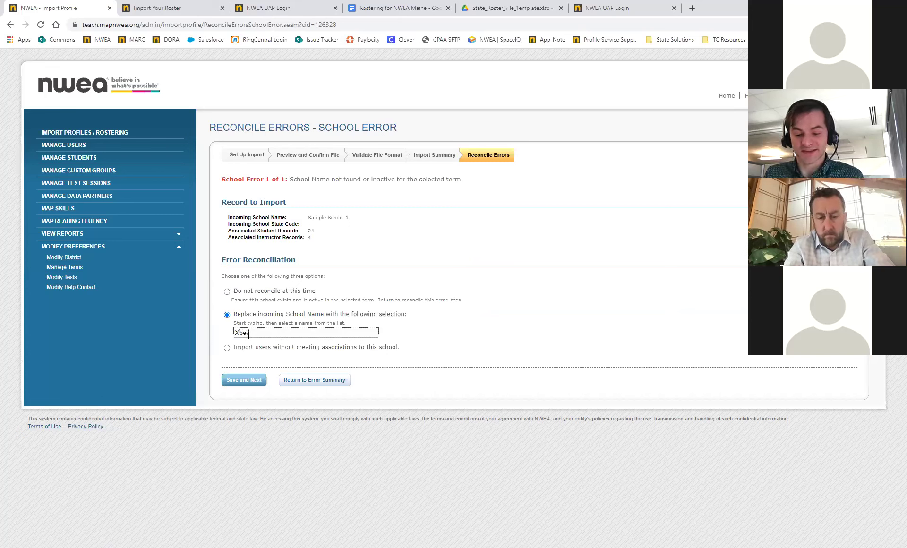
{"action": "type", "text": "Xperie"}
{"action": "left_click", "coordinate": [263, 346]}
{"action": "left_click", "coordinate": [244, 381]}
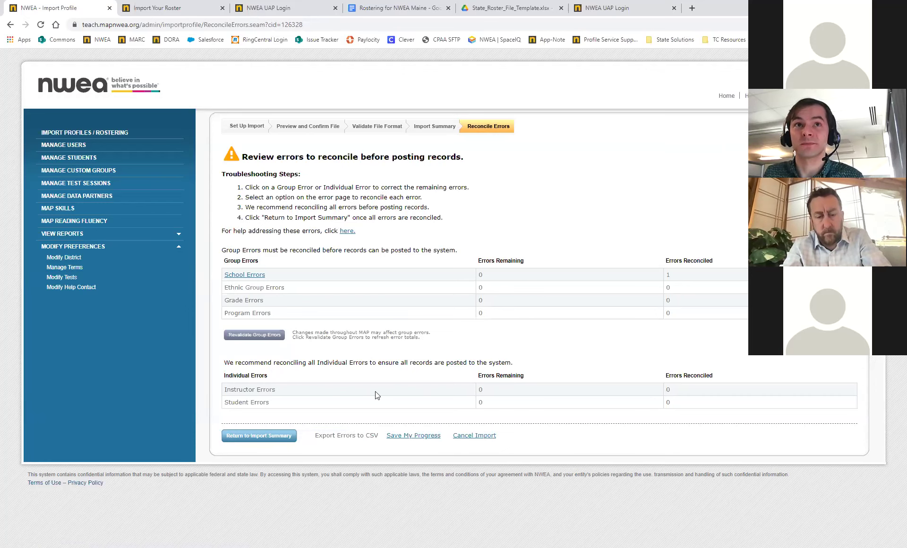
- Return to the import summary and post the valid records
{"action": "left_click", "coordinate": [262, 436]}
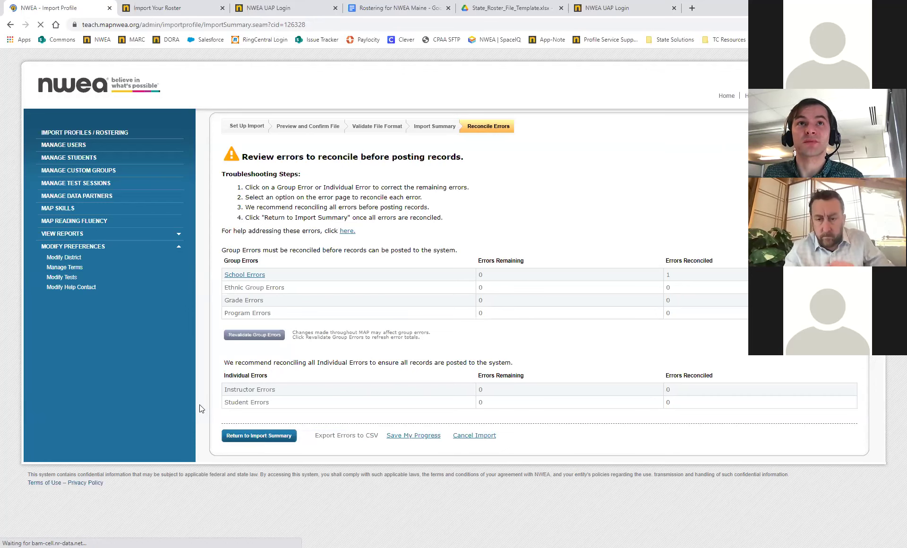
{"action": "left_click", "coordinate": [249, 373]}
{"action": "left_click", "coordinate": [509, 115]}
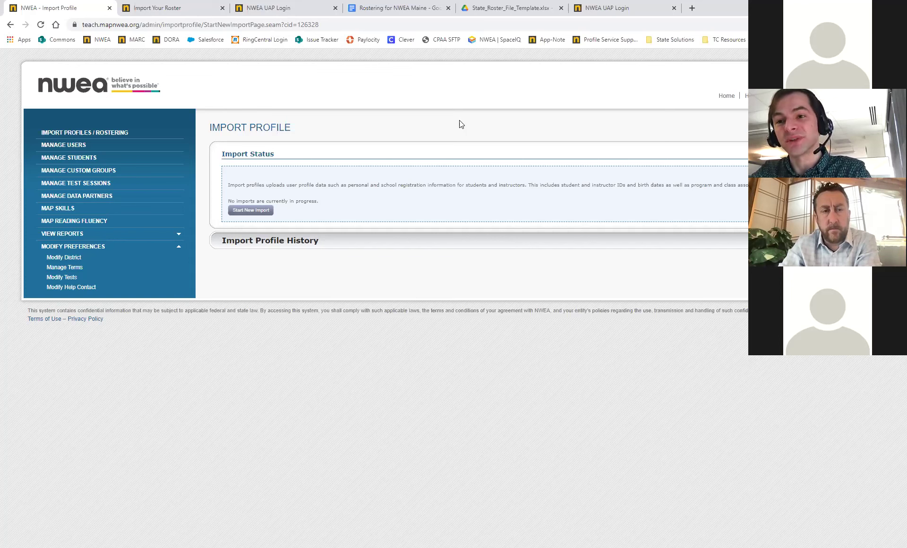
- Download the roster file template from the admin home page and open it in Excel
{"action": "left_click", "coordinate": [726, 95]}
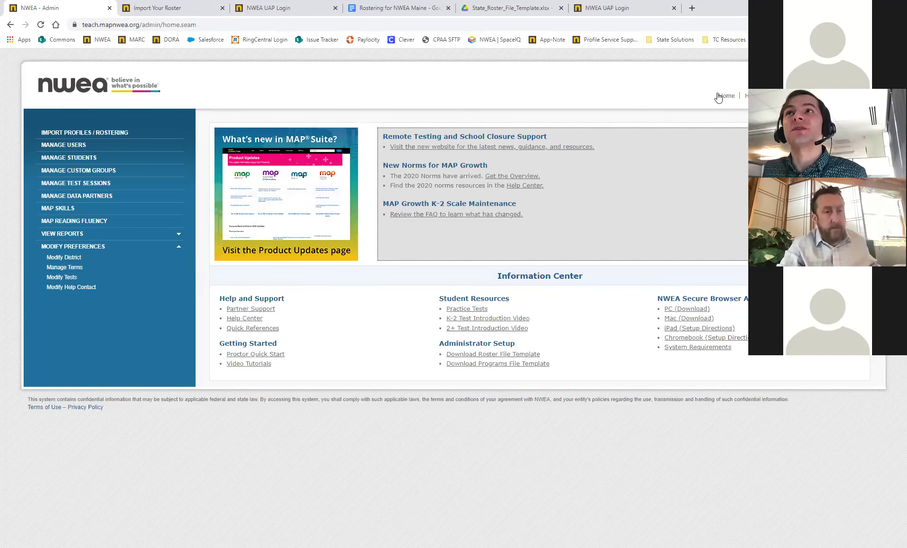
{"action": "left_click", "coordinate": [509, 356]}
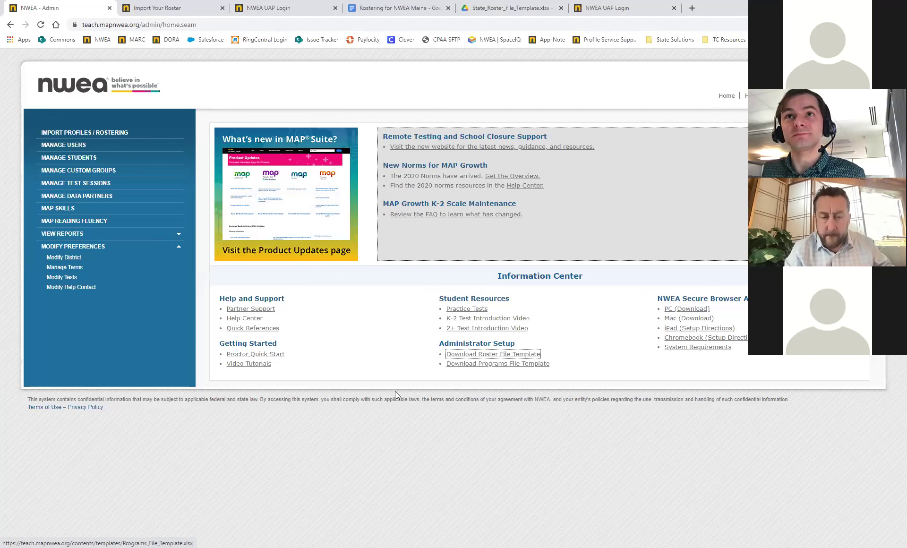
{"action": "left_click", "coordinate": [57, 534]}
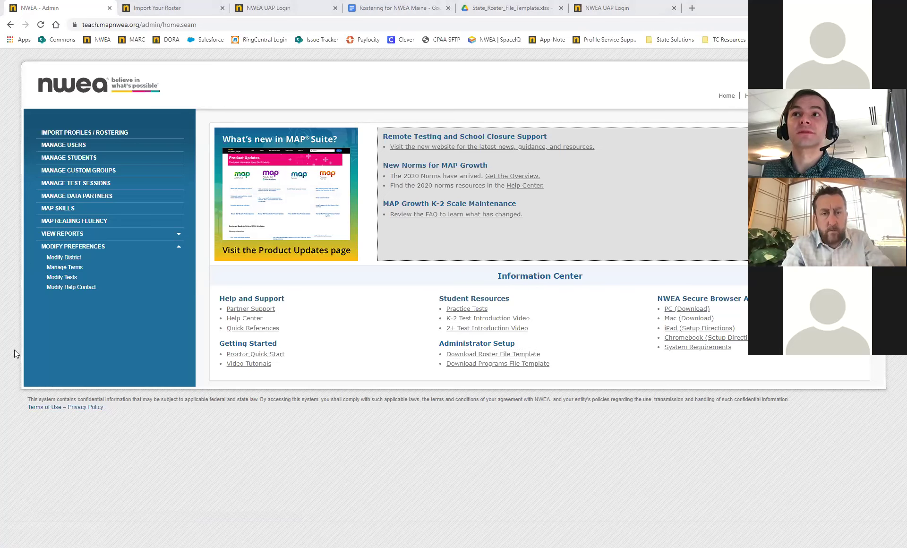
{"action": "key", "text": "alt+Tab"}
{"action": "left_click", "coordinate": [589, 289]}
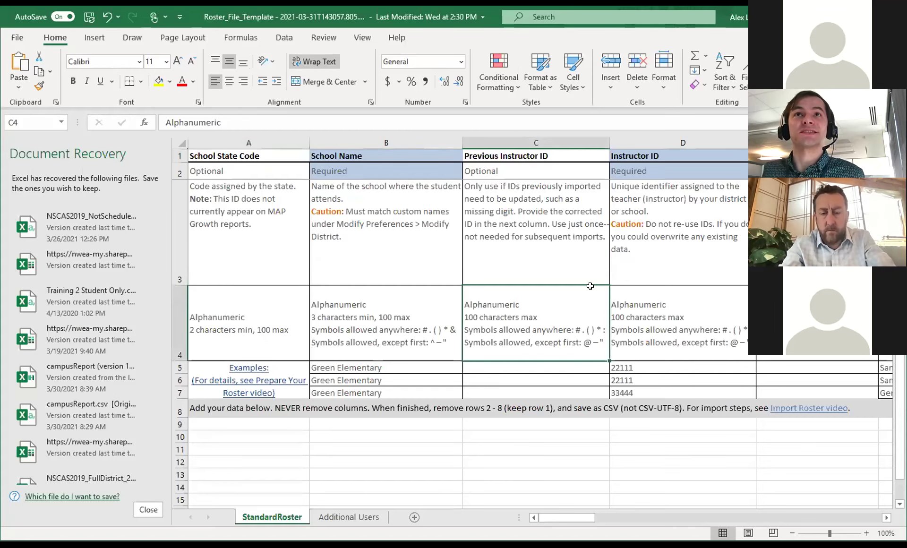
- Examine the column instructions on the template's Additional Users sheet, from School State Code through Email Address
{"action": "left_click", "coordinate": [334, 518]}
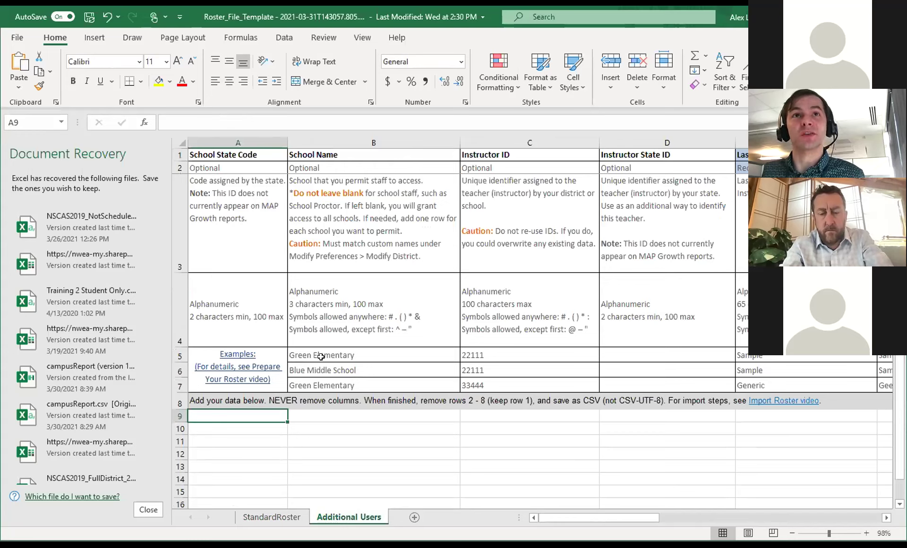
{"action": "left_click", "coordinate": [254, 234]}
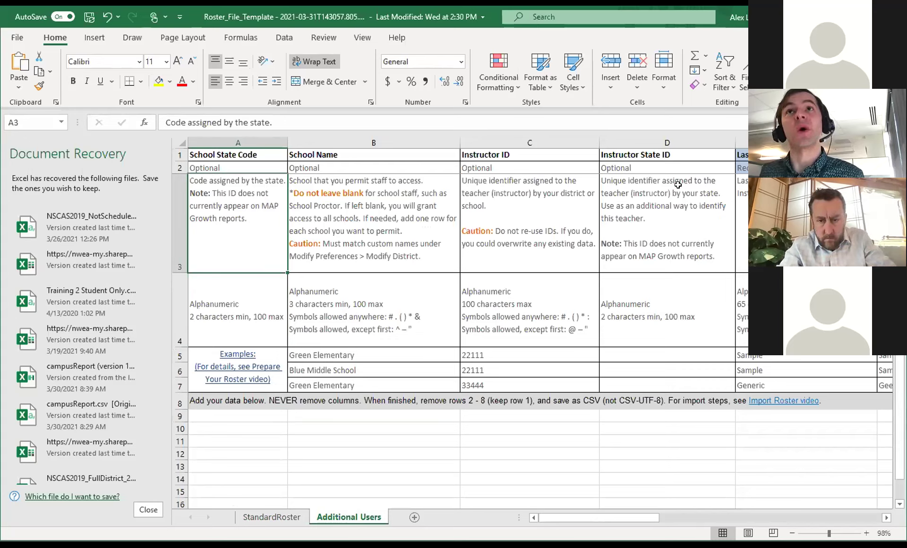
{"action": "left_click", "coordinate": [400, 220]}
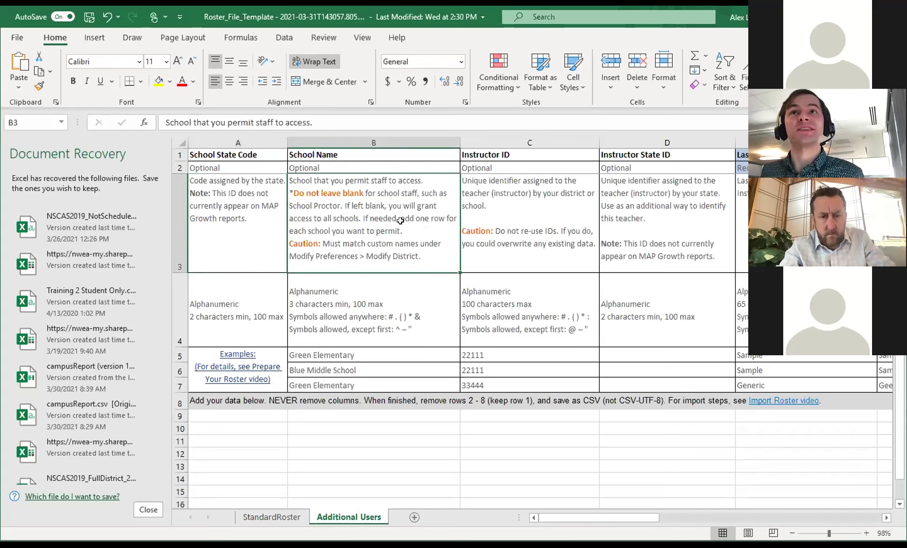
{"action": "key", "text": "Left"}
{"action": "key", "text": "Right"}
{"action": "key", "text": "Right"}
{"action": "key", "text": "Right"}
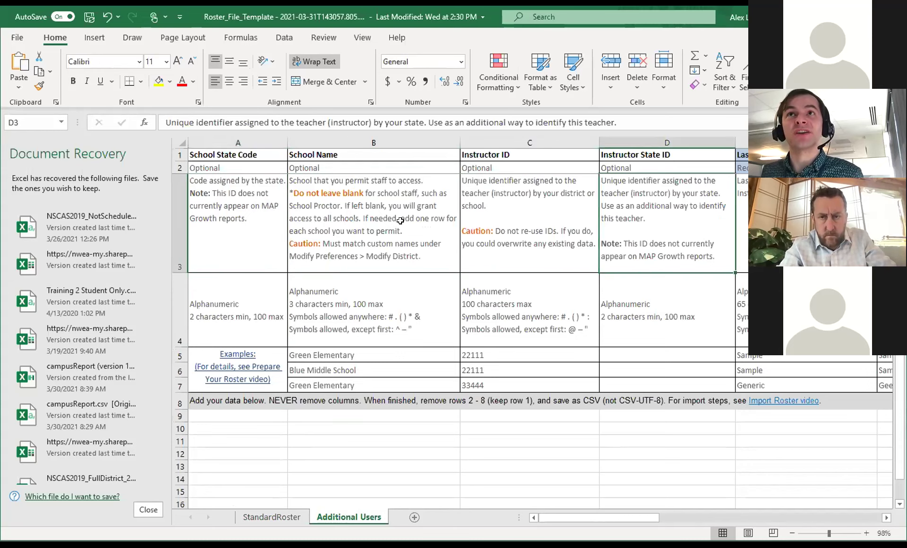
{"action": "key", "text": "Right"}
{"action": "key", "text": "Right"}
{"action": "key", "text": "Right"}
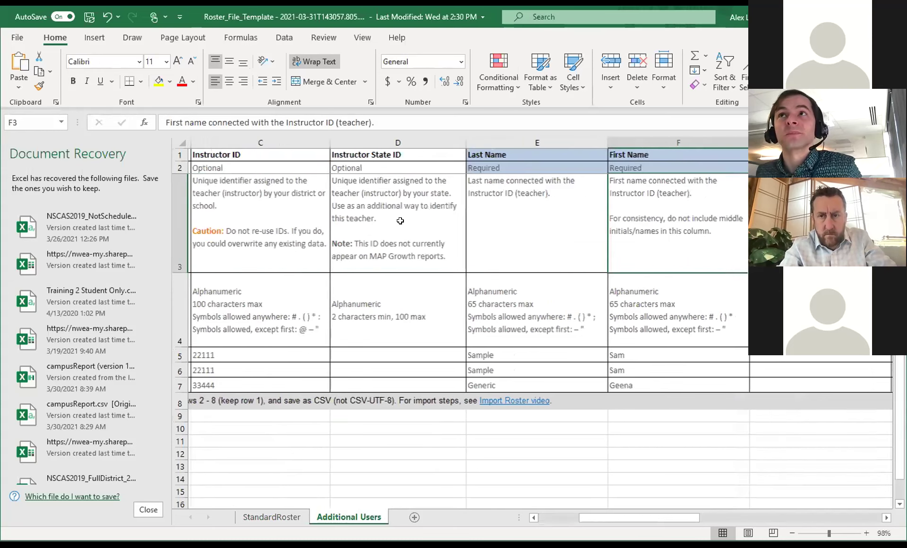
{"action": "key", "text": "Left"}
{"action": "key", "text": "Right"}
{"action": "key", "text": "Right"}
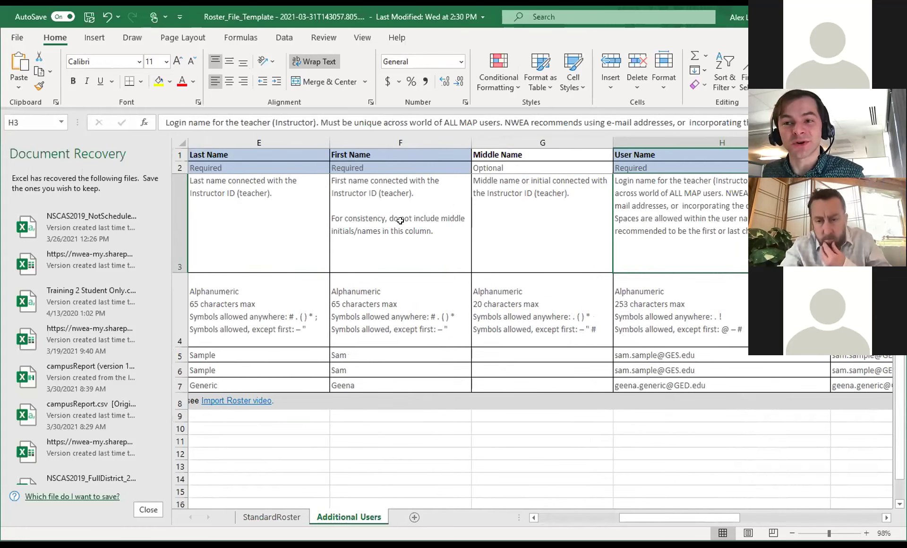
{"action": "key", "text": "Right"}
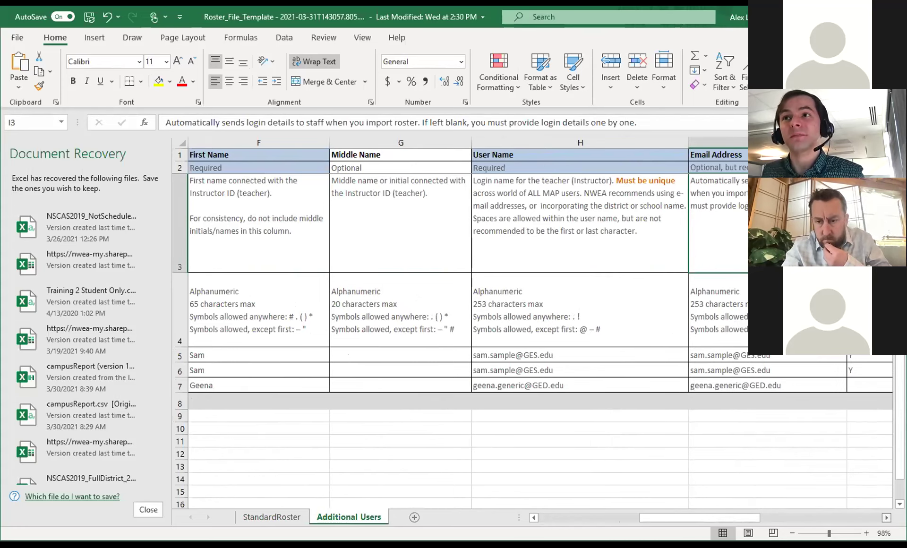
- Examine the role columns on the Additional Users sheet, including the example entry under School Proctor
{"action": "left_click", "coordinate": [885, 518]}
{"action": "double_click", "coordinate": [886, 517]}
{"action": "left_click", "coordinate": [886, 518]}
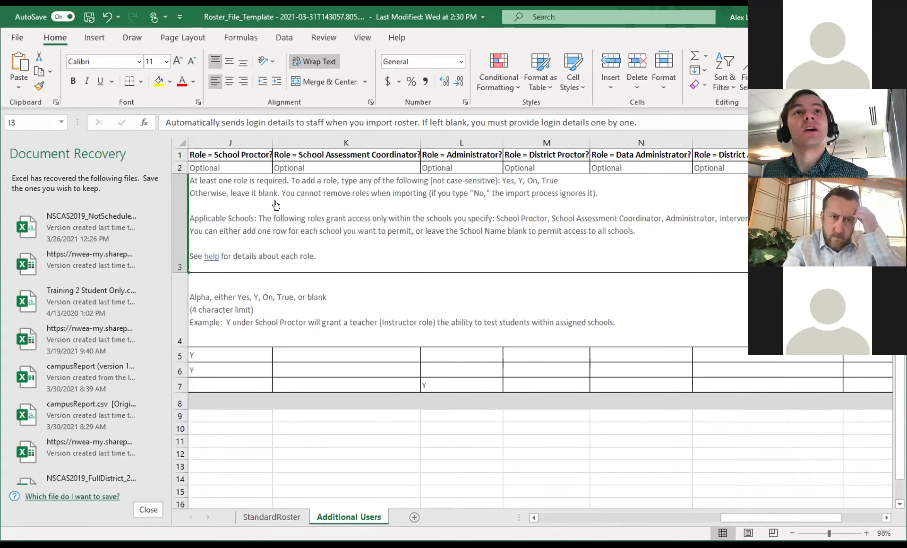
{"action": "left_click", "coordinate": [226, 354]}
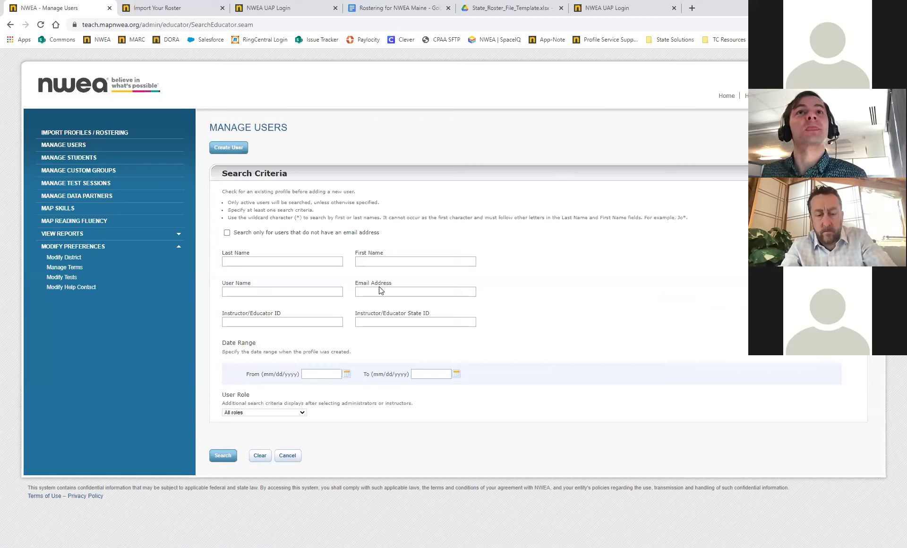
- Search for an existing user by last name and open the matching profile for viewing or updating
{"action": "left_click", "coordinate": [313, 266]}
{"action": "type", "text": "Jones"}
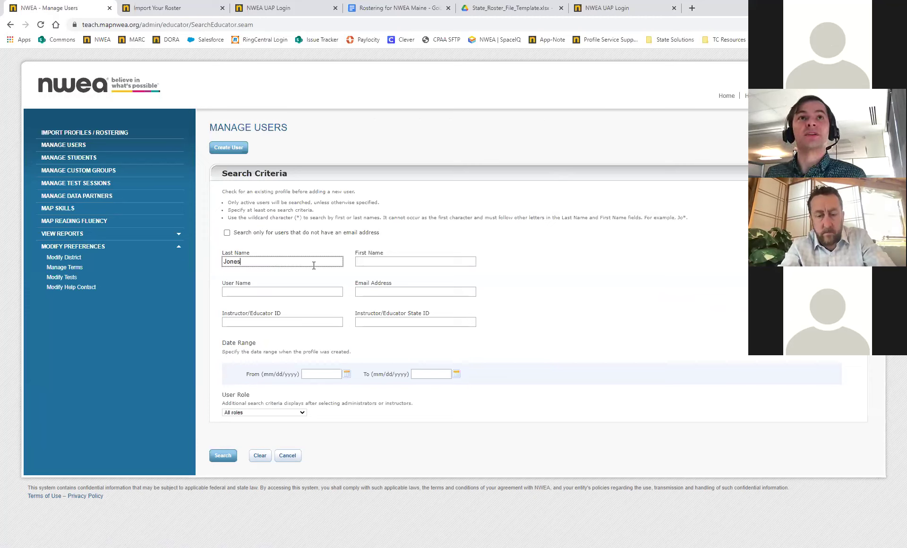
{"action": "key", "text": "Return"}
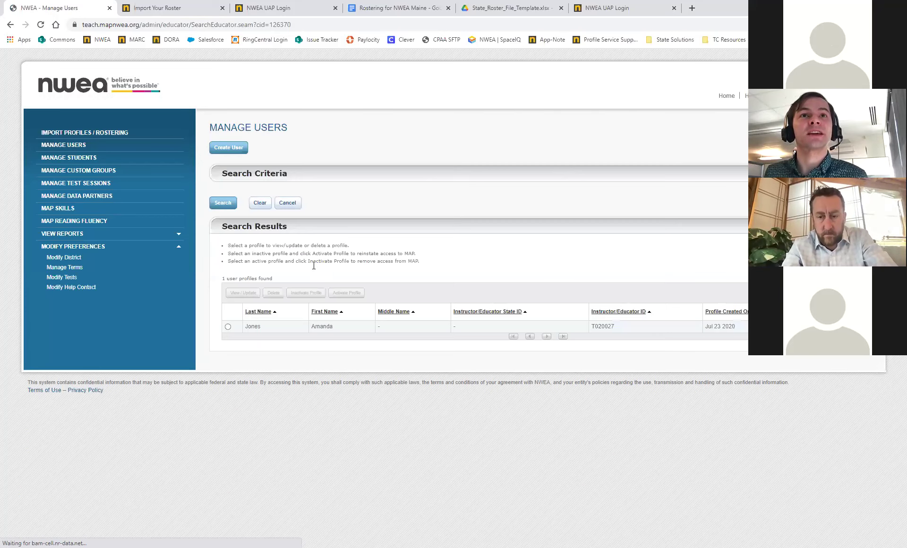
{"action": "left_click", "coordinate": [227, 327]}
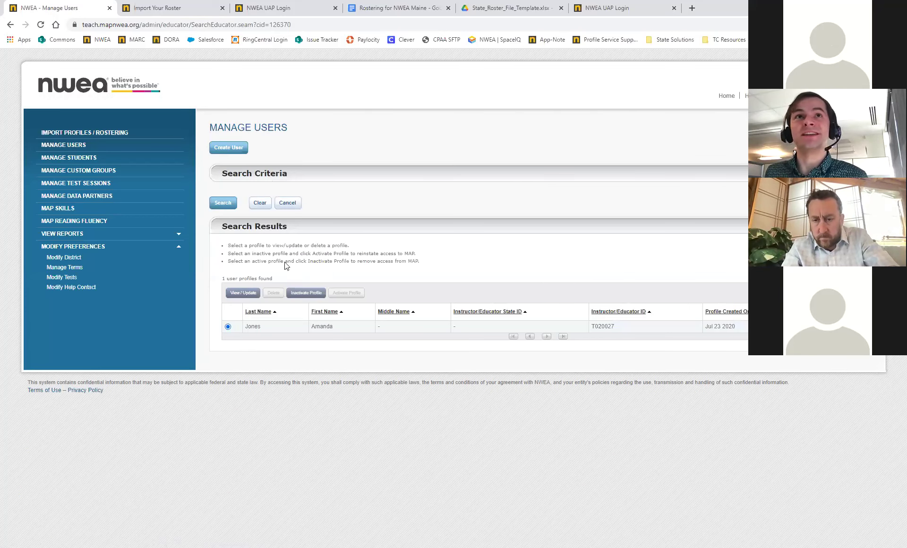
{"action": "left_click", "coordinate": [242, 293]}
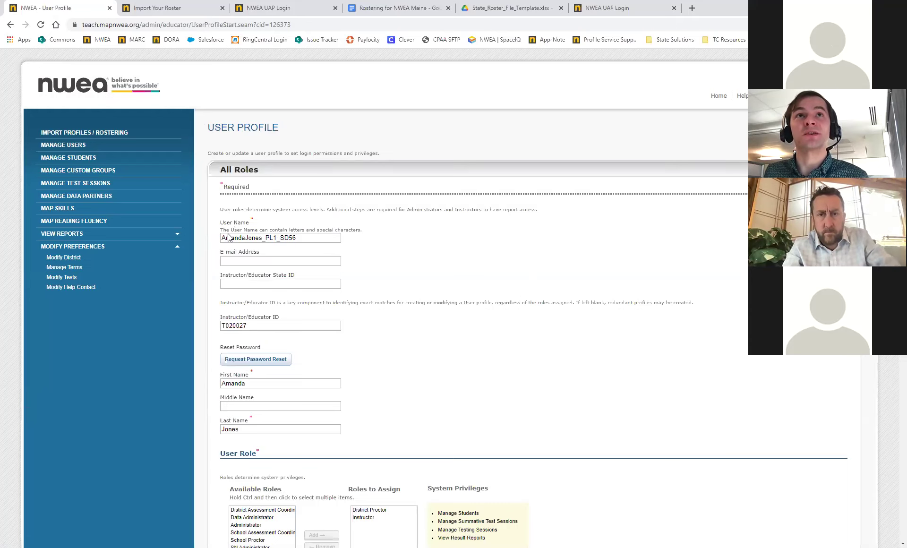
- Examine the profile's identity fields and user roles, and select District Proctor among the assigned roles
{"action": "scroll", "coordinate": [515, 265], "scroll_direction": "down", "scroll_amount": 1}
{"action": "scroll", "coordinate": [499, 274], "scroll_direction": "down", "scroll_amount": 1}
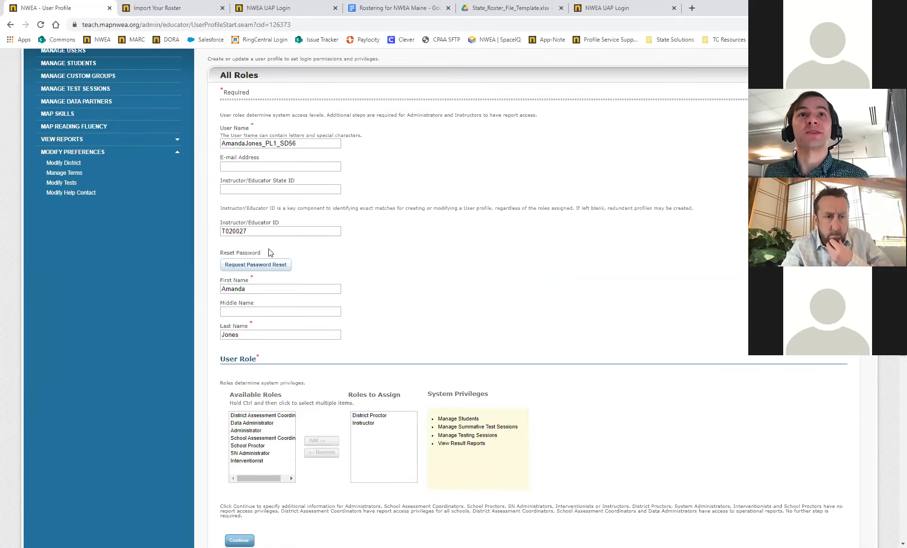
{"action": "scroll", "coordinate": [637, 248], "scroll_direction": "down", "scroll_amount": 1}
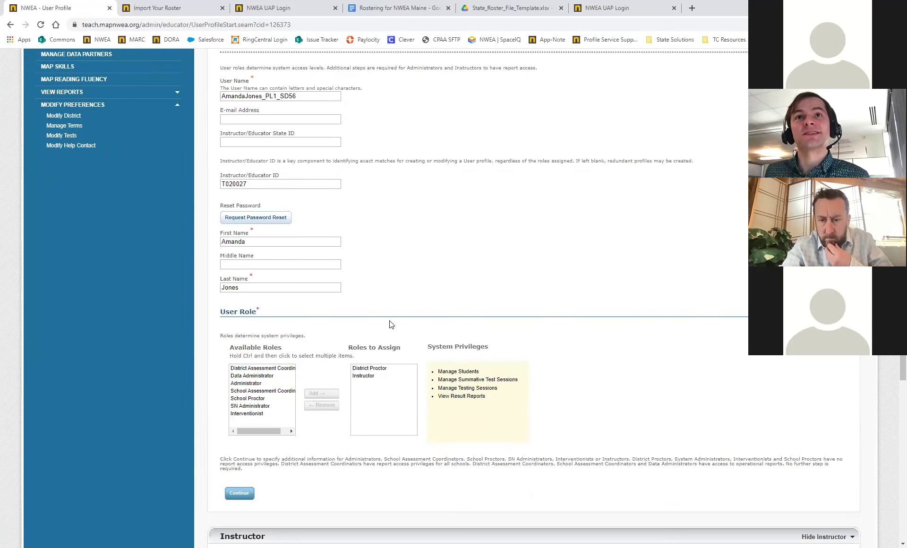
{"action": "scroll", "coordinate": [401, 300], "scroll_direction": "down", "scroll_amount": 1}
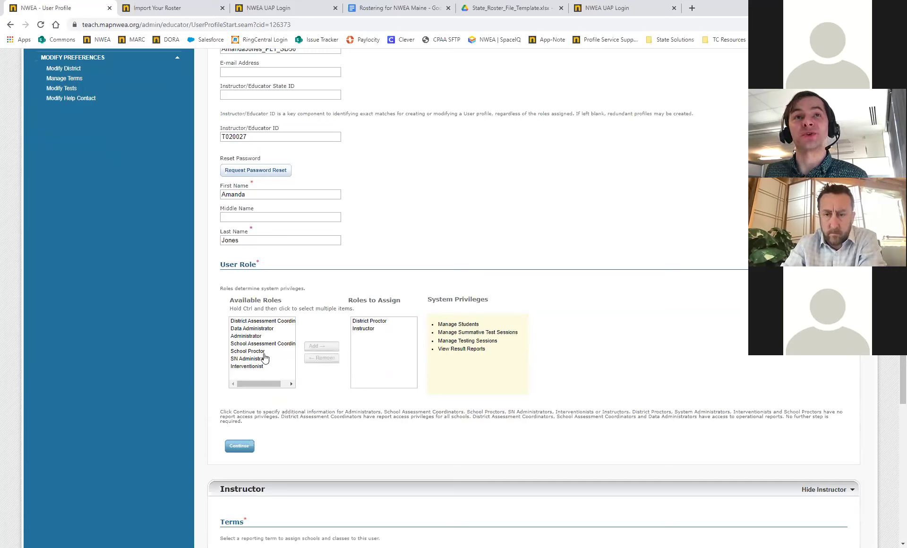
{"action": "left_click", "coordinate": [376, 322]}
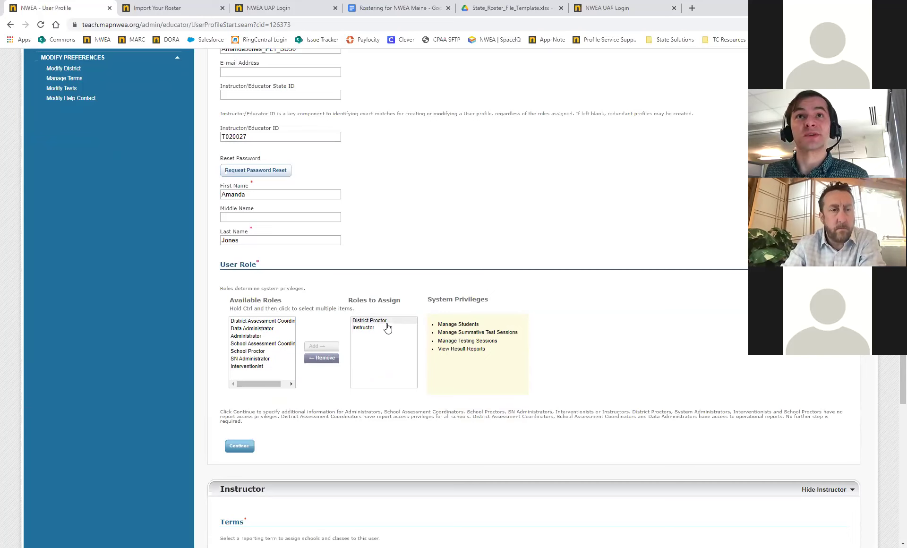
- Continue to the profile's Instructor terms, then reopen the All Roles section to check the assigned roles
{"action": "scroll", "coordinate": [409, 278], "scroll_direction": "down", "scroll_amount": 2}
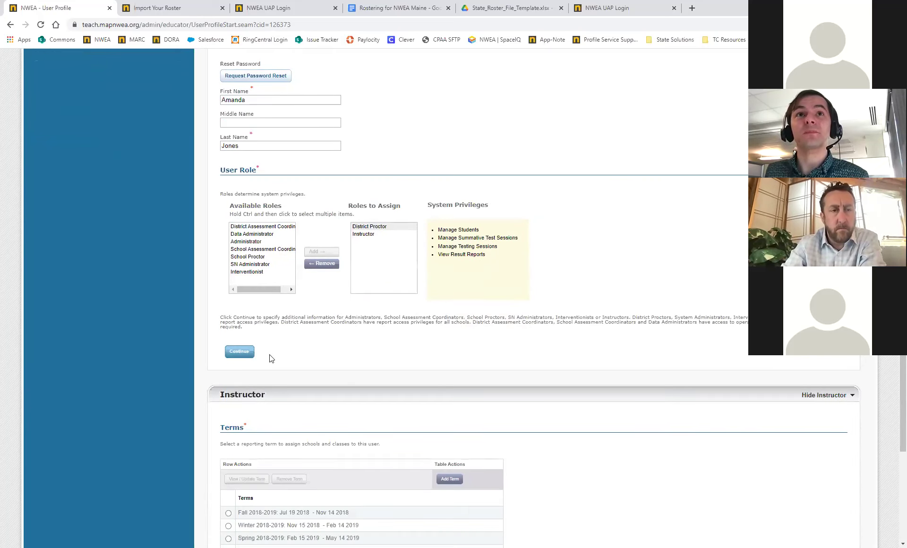
{"action": "left_click", "coordinate": [248, 355]}
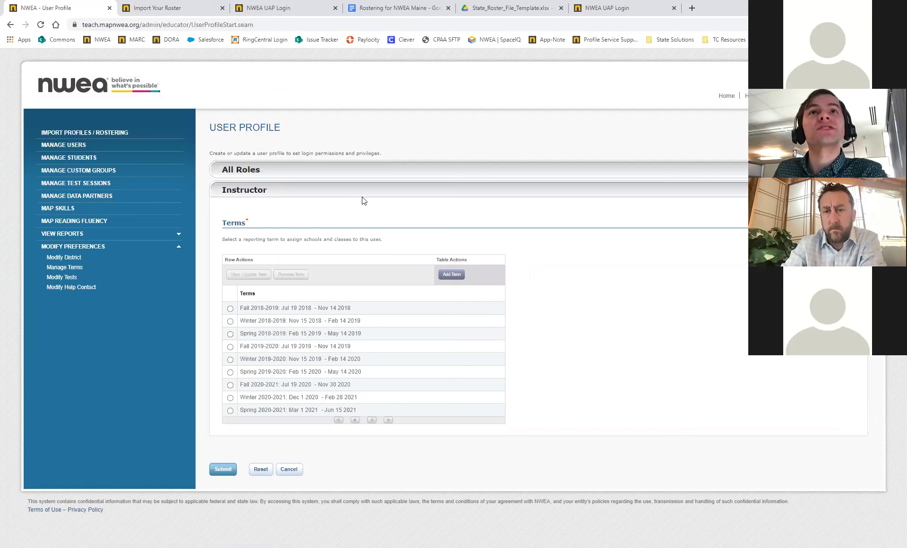
{"action": "left_click", "coordinate": [350, 177]}
{"action": "scroll", "coordinate": [476, 327], "scroll_direction": "down", "scroll_amount": 6}
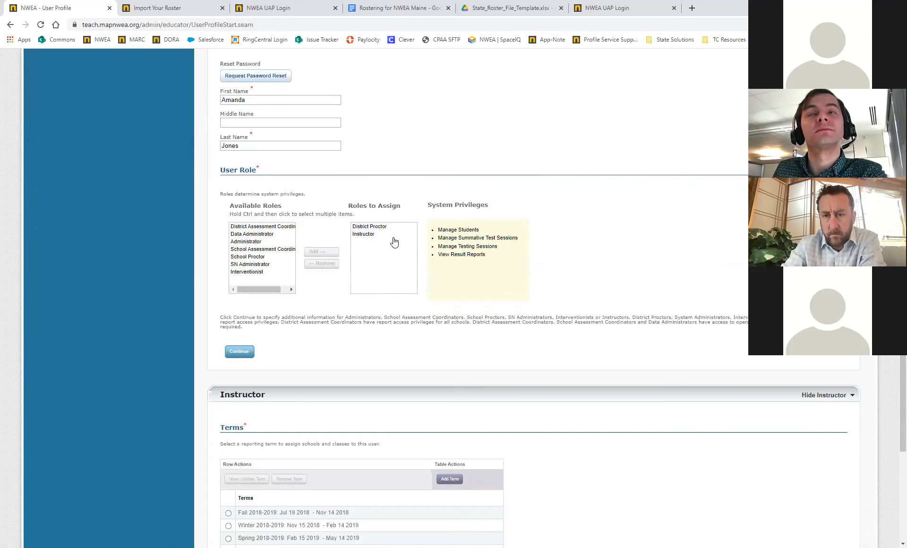
- Submit the user profile form and review the instructor's current and previous school and class assignments in the summary
{"action": "scroll", "coordinate": [334, 280], "scroll_direction": "down", "scroll_amount": 2}
{"action": "scroll", "coordinate": [338, 270], "scroll_direction": "down", "scroll_amount": 2}
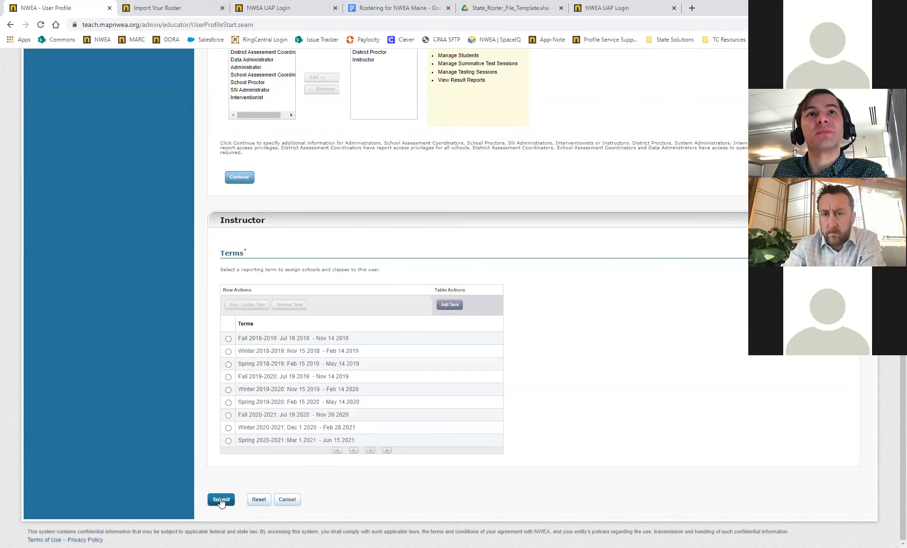
{"action": "left_click", "coordinate": [220, 499]}
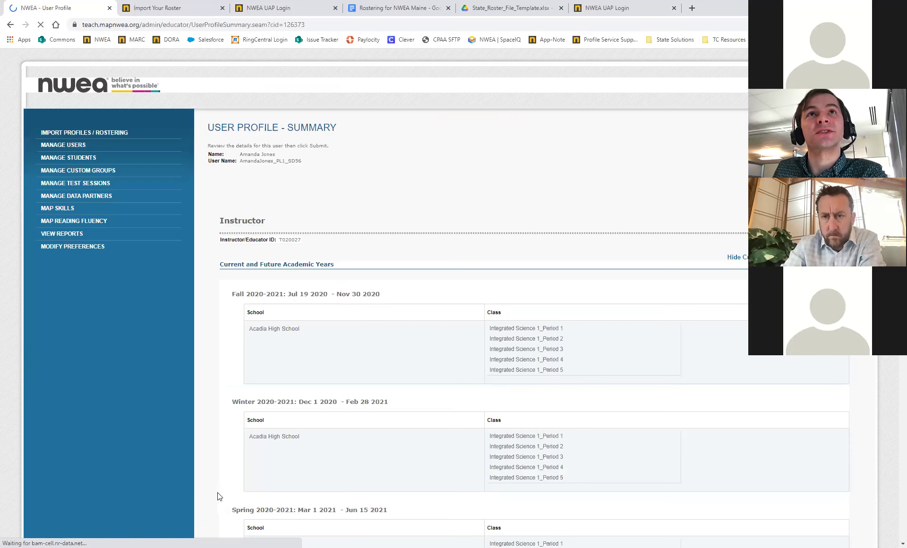
{"action": "scroll", "coordinate": [232, 360], "scroll_direction": "down", "scroll_amount": 2}
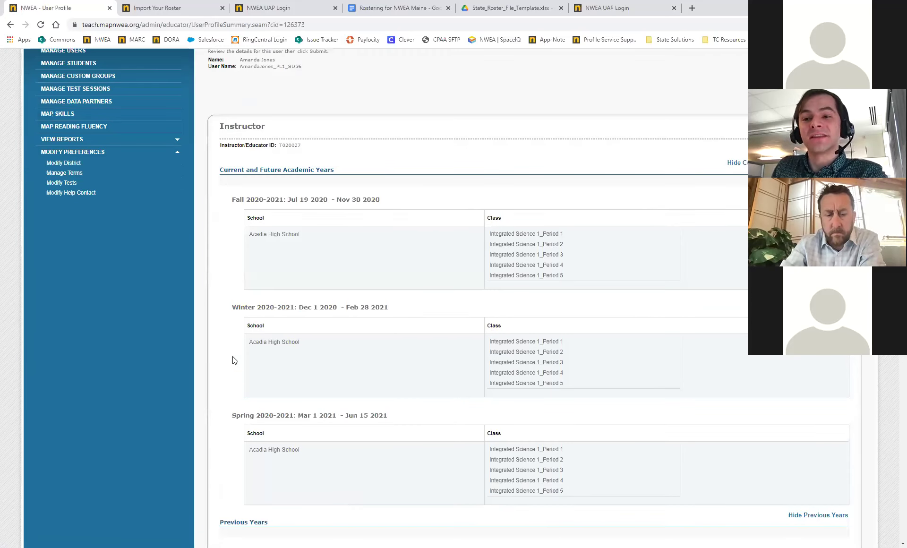
{"action": "scroll", "coordinate": [272, 282], "scroll_direction": "down", "scroll_amount": 2}
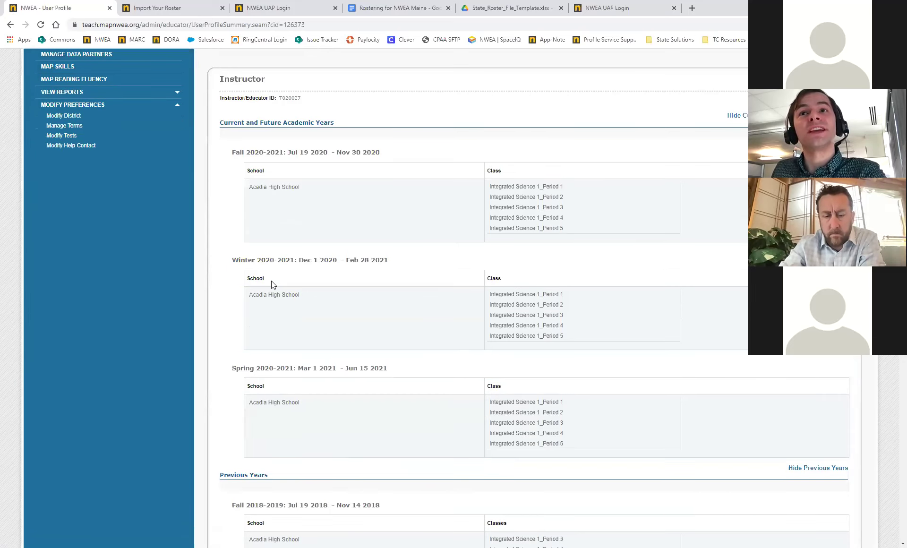
{"action": "scroll", "coordinate": [234, 330], "scroll_direction": "up", "scroll_amount": 3}
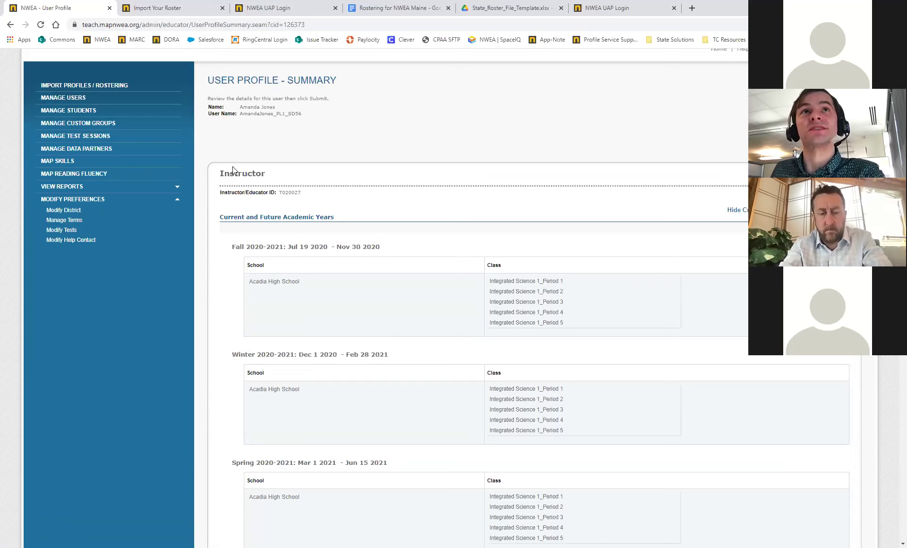
{"action": "double_click", "coordinate": [289, 174]}
{"action": "left_click", "coordinate": [253, 258]}
{"action": "scroll", "coordinate": [327, 211], "scroll_direction": "down", "scroll_amount": 4}
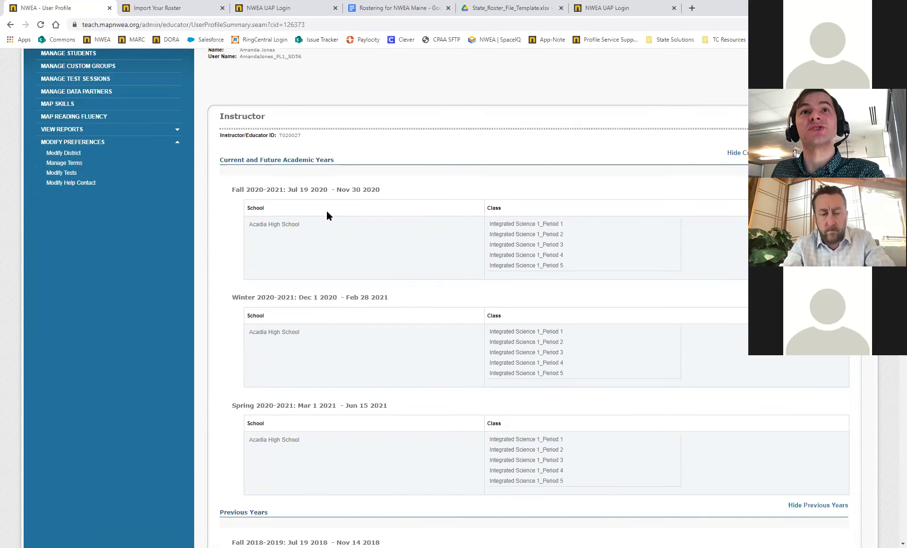
{"action": "scroll", "coordinate": [396, 237], "scroll_direction": "down", "scroll_amount": 11}
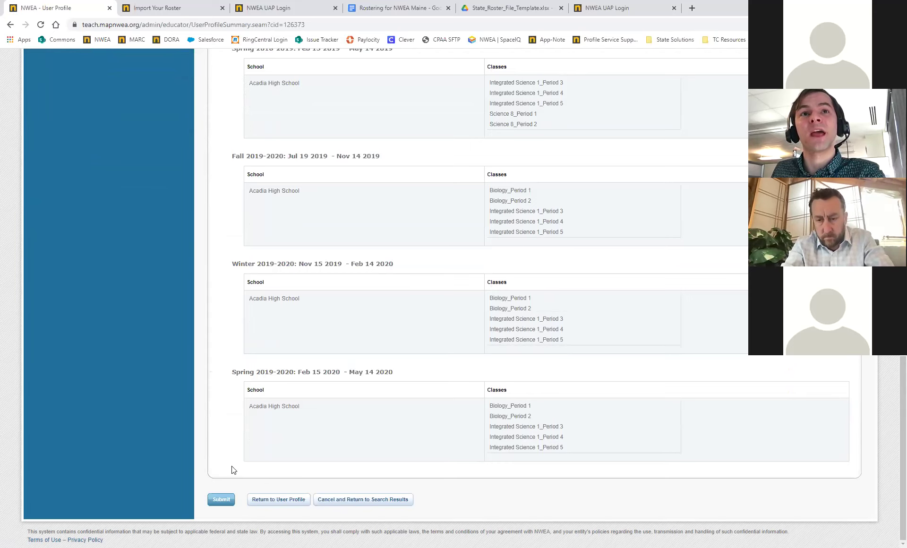
- Submit the reviewed profile summary to save the user's updated profile
{"action": "left_click", "coordinate": [220, 501]}
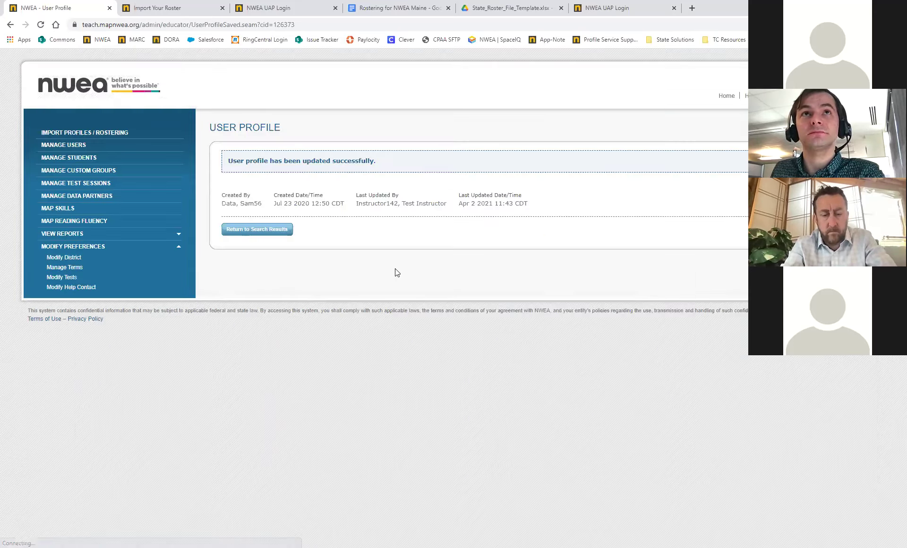
{"action": "triple_click", "coordinate": [333, 160]}
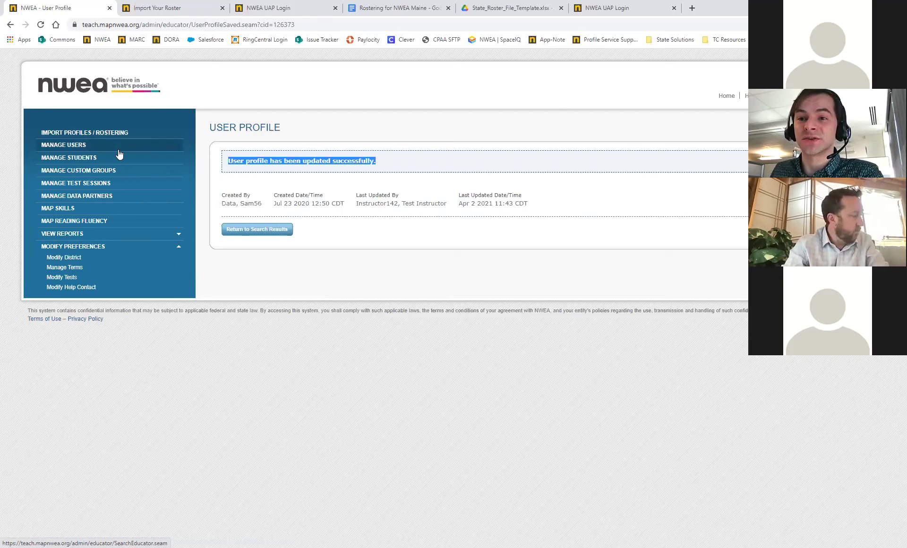
{"action": "left_click_drag", "start_coordinate": [384, 159], "coordinate": [258, 164]}
{"action": "left_click", "coordinate": [347, 164]}
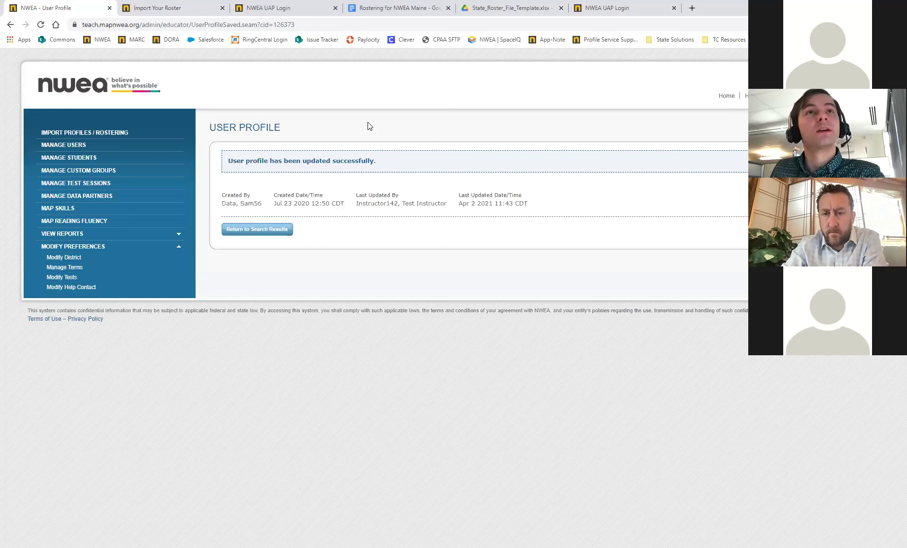
- Go to student management and start creating a new student profile
{"action": "left_click", "coordinate": [100, 146]}
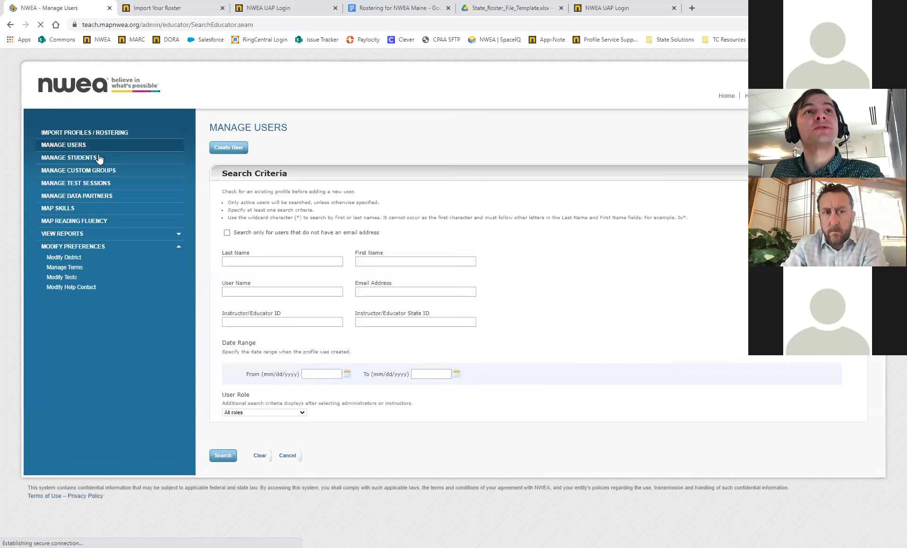
{"action": "left_click", "coordinate": [100, 158]}
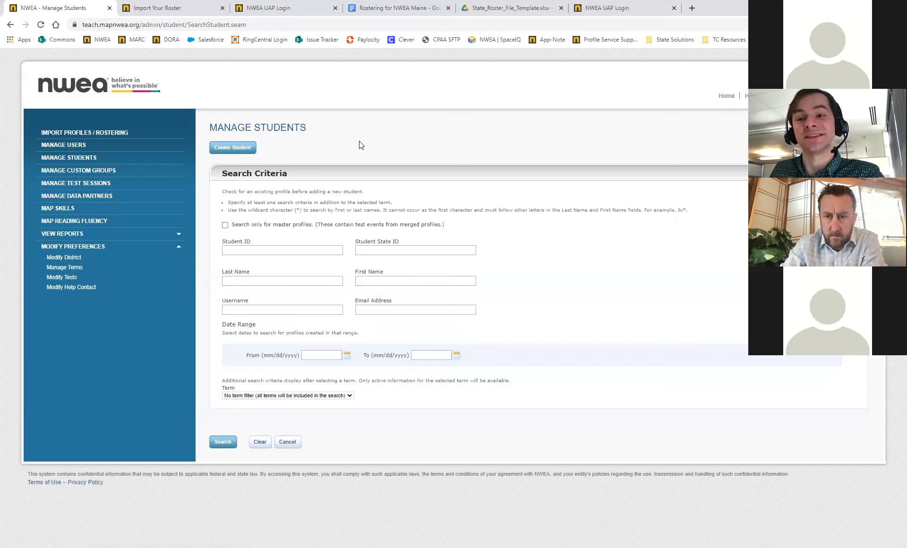
{"action": "left_click", "coordinate": [222, 151]}
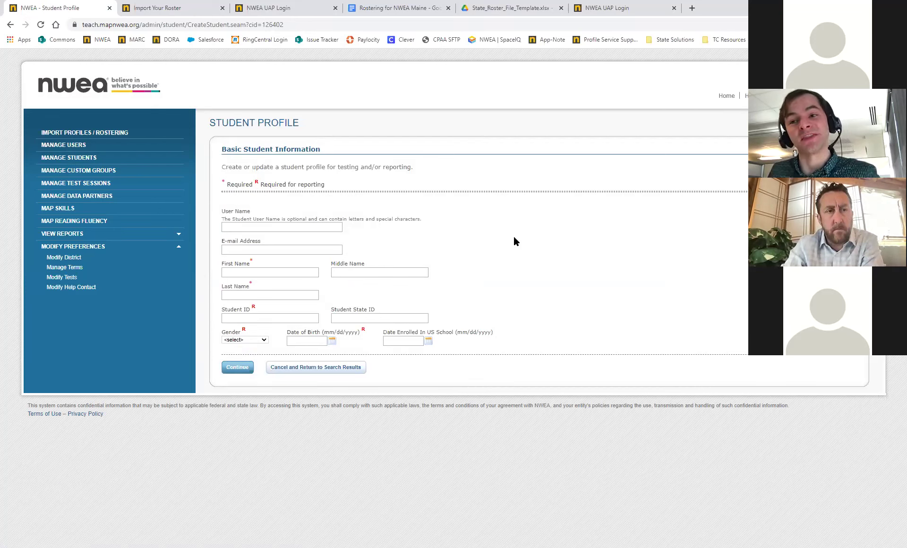
- Enter the sample student's first name, last name and student ID in the basic information
{"action": "left_click", "coordinate": [299, 272]}
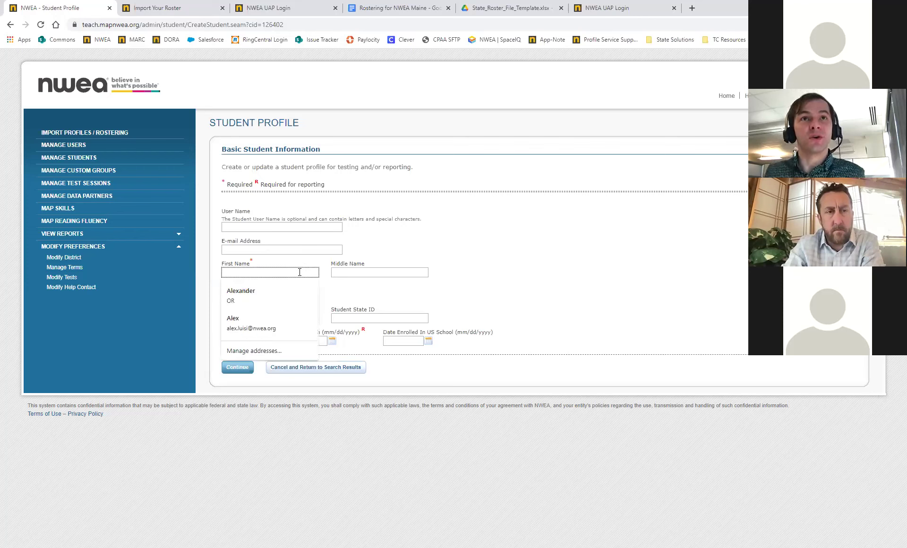
{"action": "type", "text": "Sample"}
{"action": "key", "text": "Tab"}
{"action": "key", "text": "Tab"}
{"action": "type", "text": "Stu"}
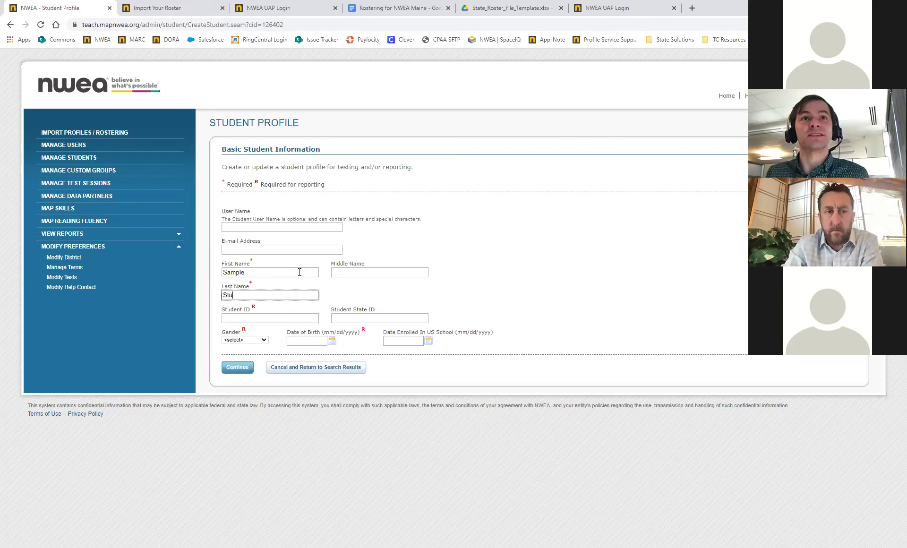
{"action": "type", "text": "dent5"}
{"action": "left_click", "coordinate": [418, 238]}
{"action": "left_click", "coordinate": [261, 317]}
{"action": "type", "text": "123654789"}
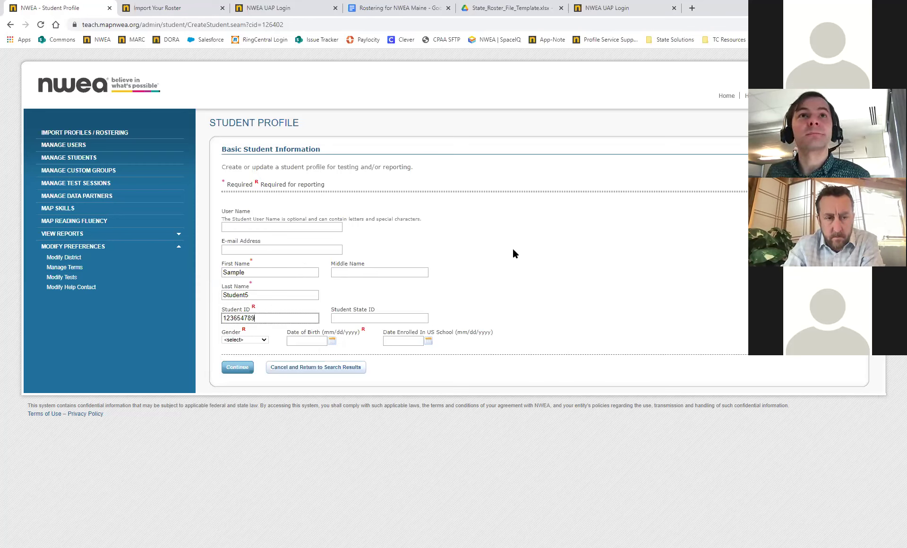
- Set the student's gender to Female, choose the date of birth, and continue to the term data
{"action": "left_click", "coordinate": [238, 339]}
{"action": "left_click", "coordinate": [243, 361]}
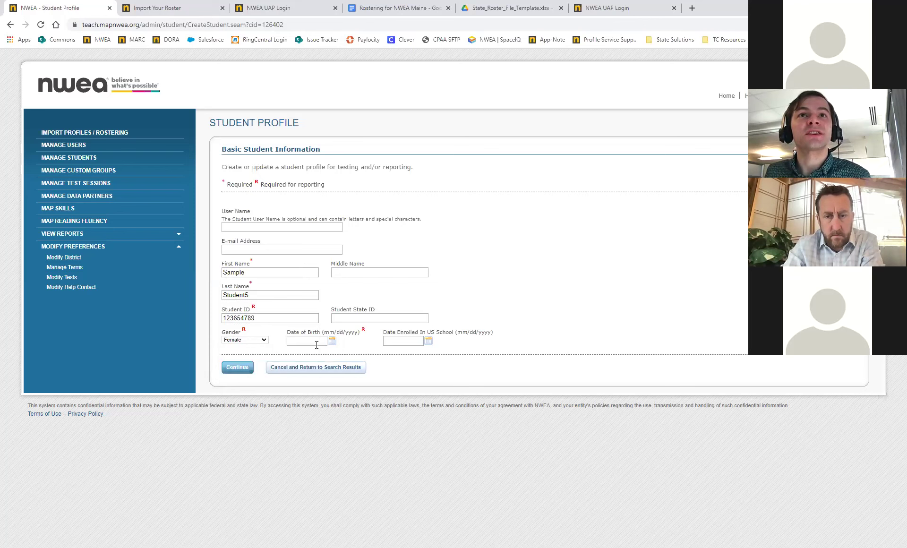
{"action": "left_click", "coordinate": [332, 340]}
{"action": "left_click", "coordinate": [291, 253]}
{"action": "left_click", "coordinate": [292, 253]}
{"action": "left_click", "coordinate": [291, 253]}
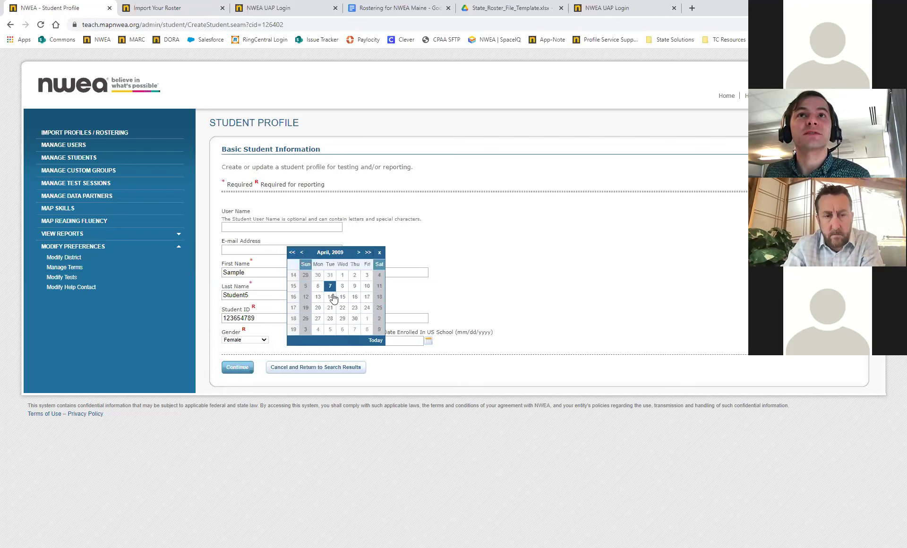
{"action": "left_click", "coordinate": [330, 296]}
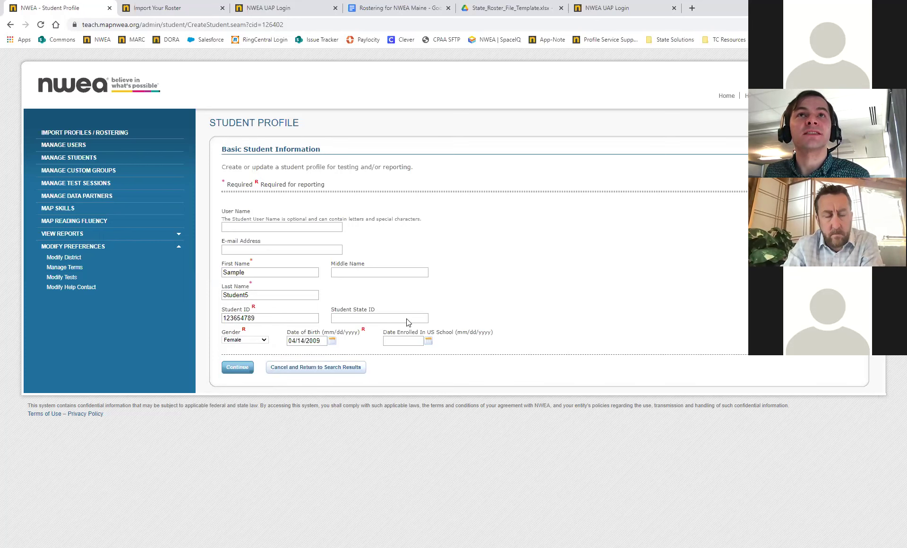
{"action": "left_click", "coordinate": [237, 367]}
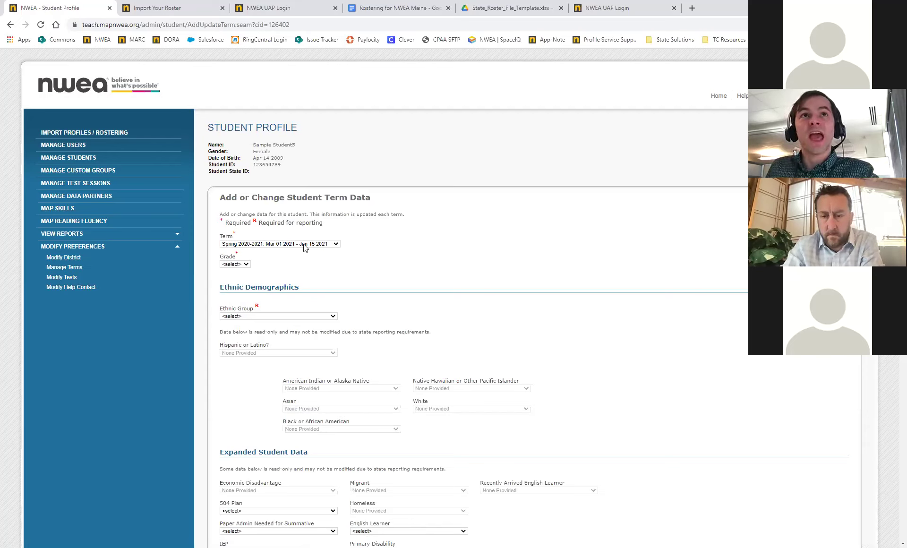
- Set the student's grade to 5 and ethnic group to Hispanic or Latino for the Spring 2020-2021 term
{"action": "left_click", "coordinate": [235, 264]}
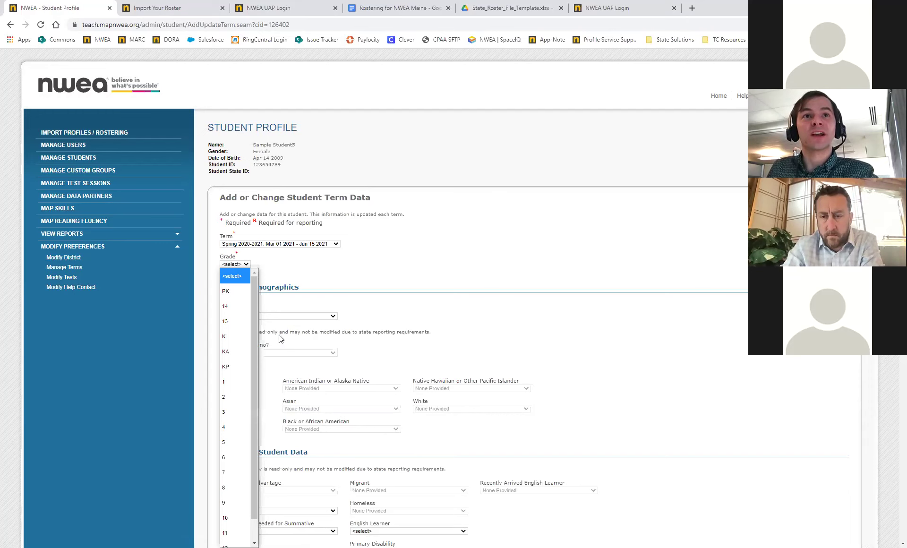
{"action": "left_click", "coordinate": [235, 447]}
{"action": "scroll", "coordinate": [192, 304], "scroll_direction": "down", "scroll_amount": 2}
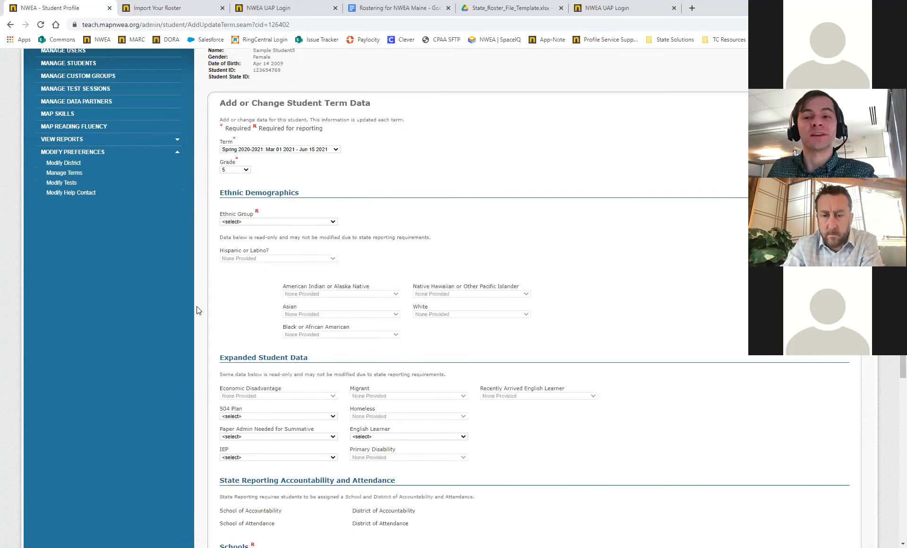
{"action": "left_click", "coordinate": [223, 221]}
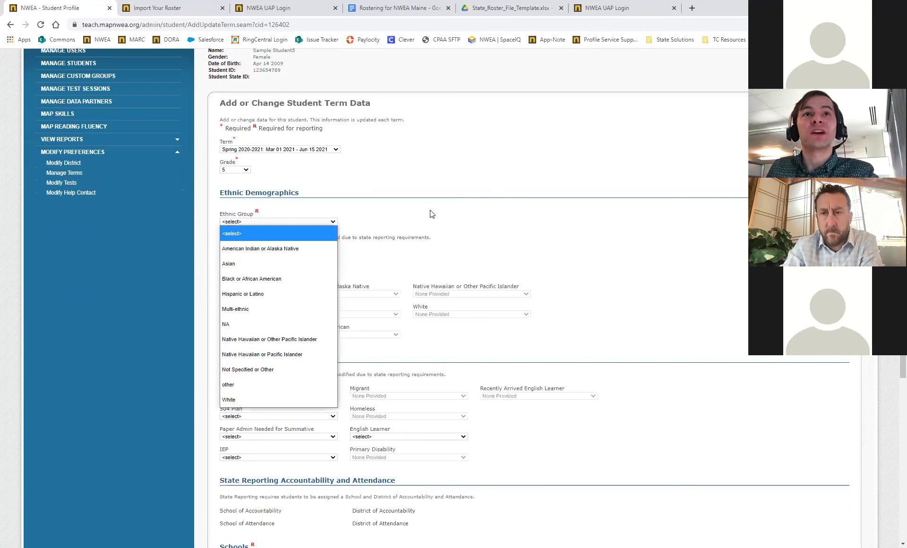
{"action": "left_click", "coordinate": [312, 294]}
- Search for schools named "xperience" and add Xperience School 001 to the student's Spring 2020-2021 term
{"action": "scroll", "coordinate": [208, 297], "scroll_direction": "down", "scroll_amount": 1}
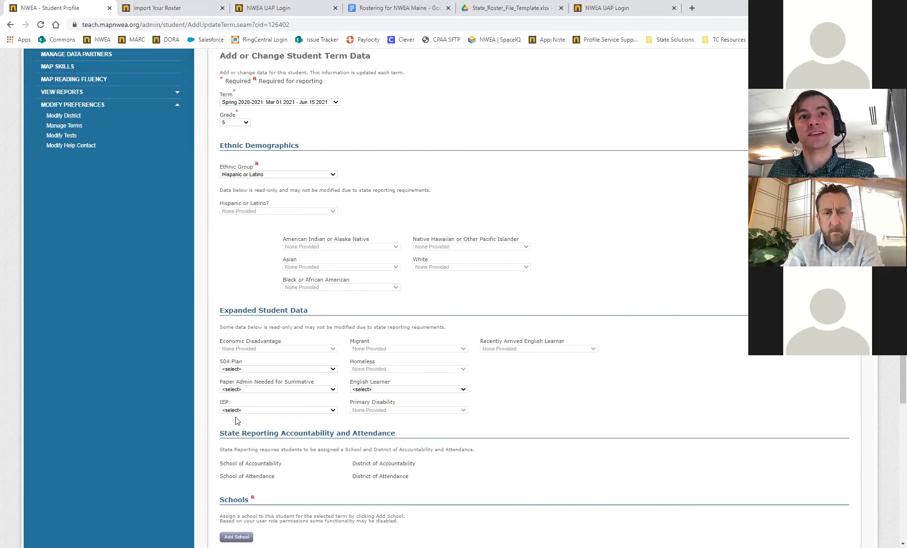
{"action": "scroll", "coordinate": [200, 398], "scroll_direction": "down", "scroll_amount": 2}
{"action": "scroll", "coordinate": [197, 373], "scroll_direction": "down", "scroll_amount": 2}
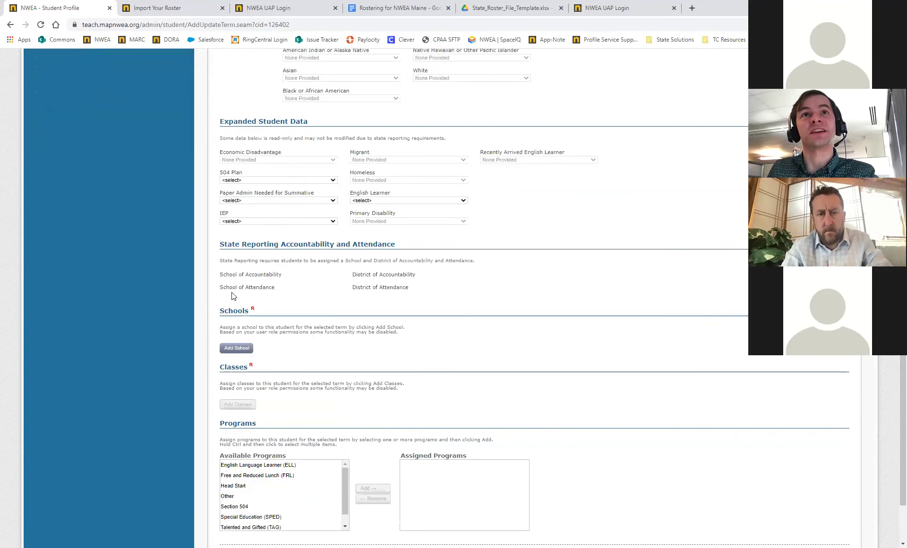
{"action": "scroll", "coordinate": [202, 287], "scroll_direction": "down", "scroll_amount": 2}
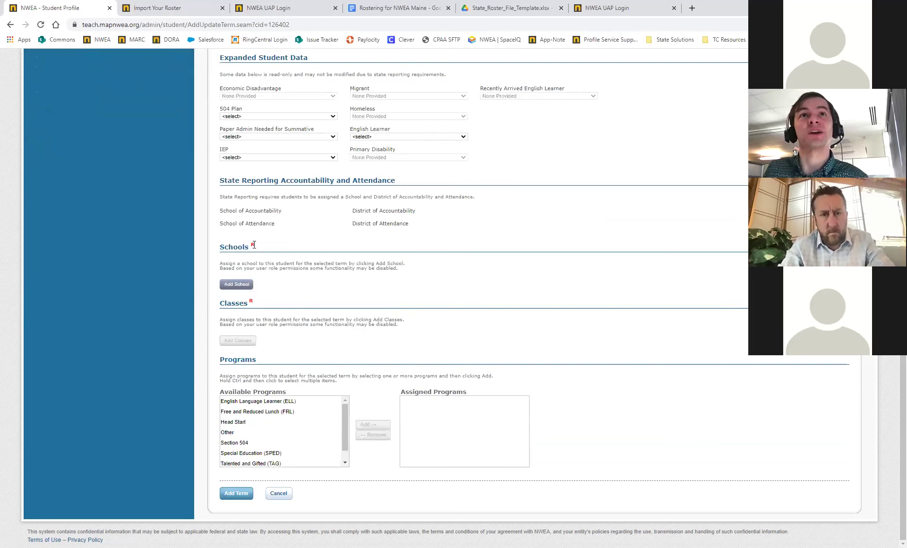
{"action": "left_click", "coordinate": [242, 285]}
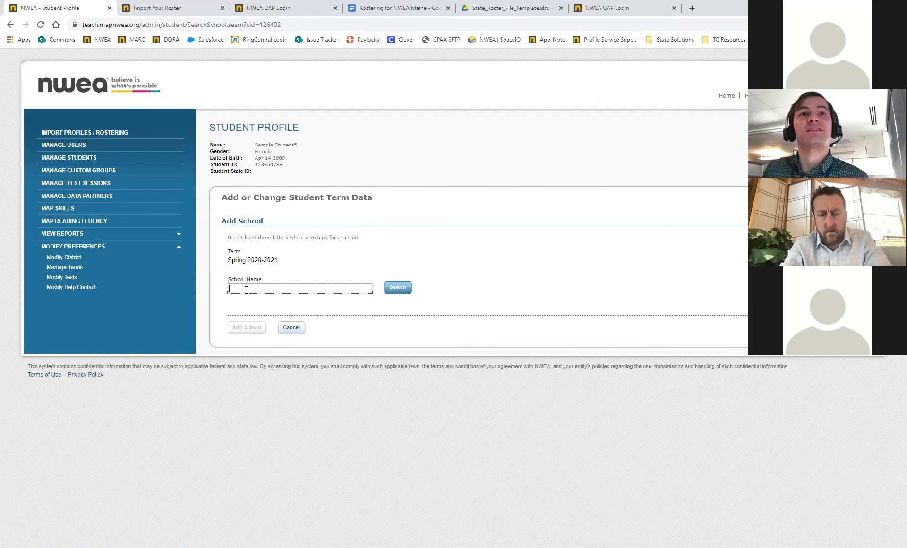
{"action": "left_click", "coordinate": [246, 290]}
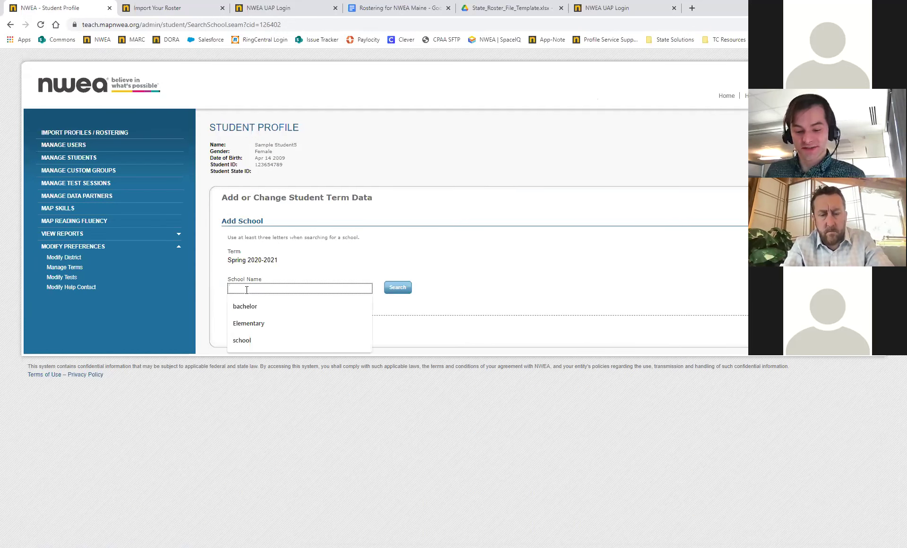
{"action": "type", "text": "exp"}
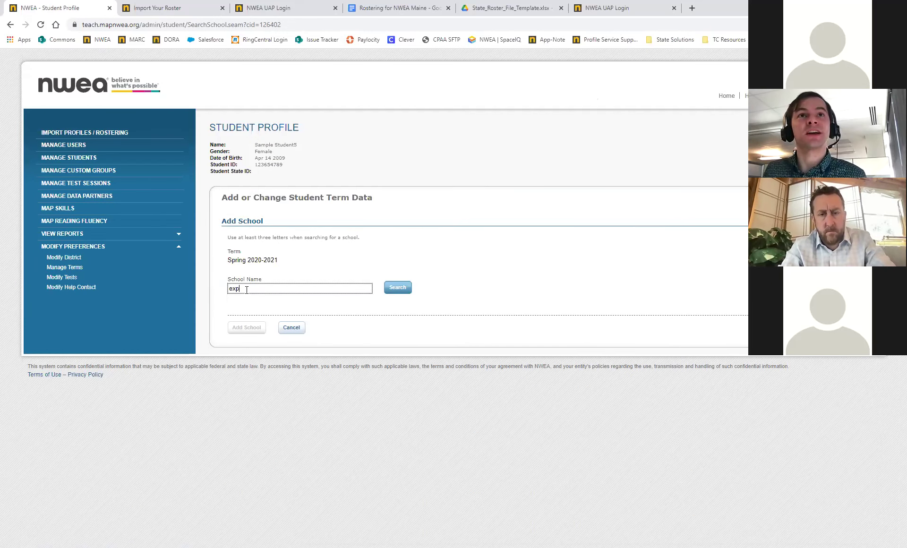
{"action": "type", "text": "e"}
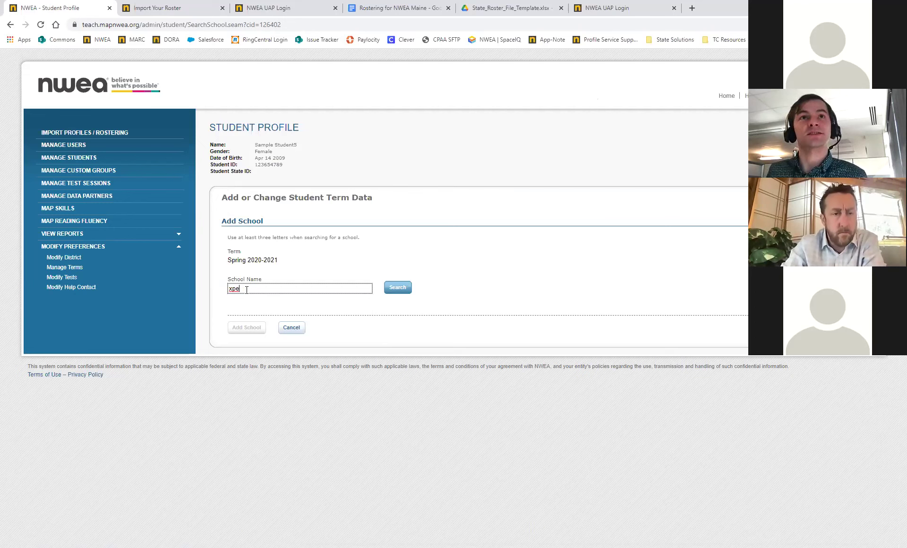
{"action": "type", "text": "r"}
{"action": "type", "text": "ienc"}
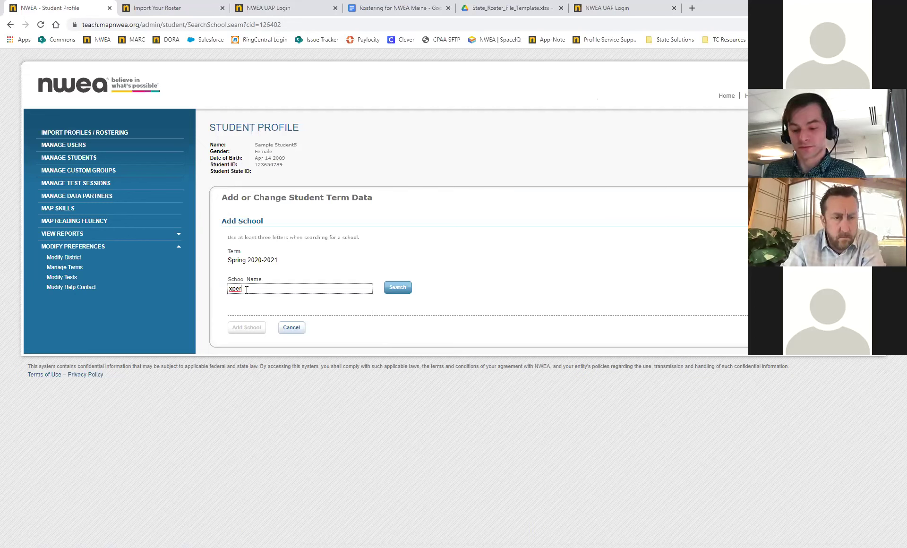
{"action": "type", "text": "e"}
{"action": "left_click", "coordinate": [397, 288]}
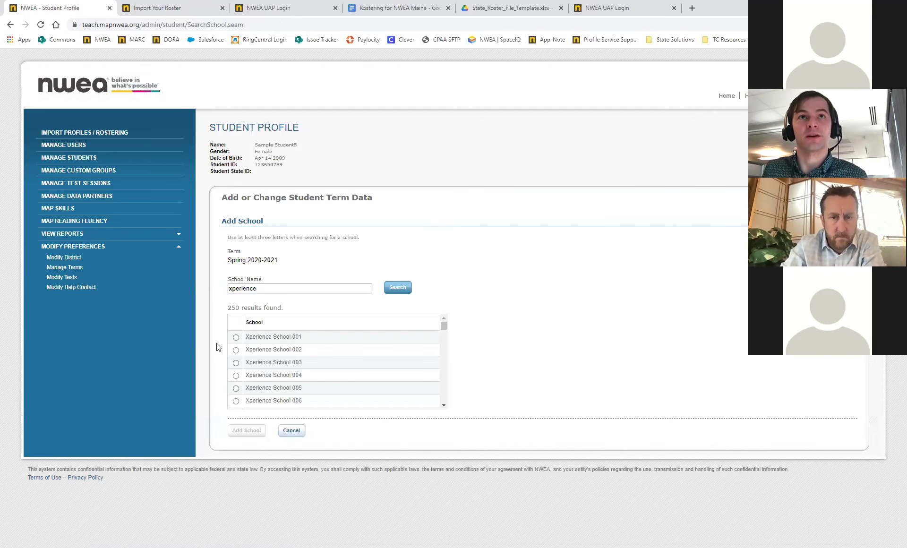
{"action": "left_click", "coordinate": [236, 337]}
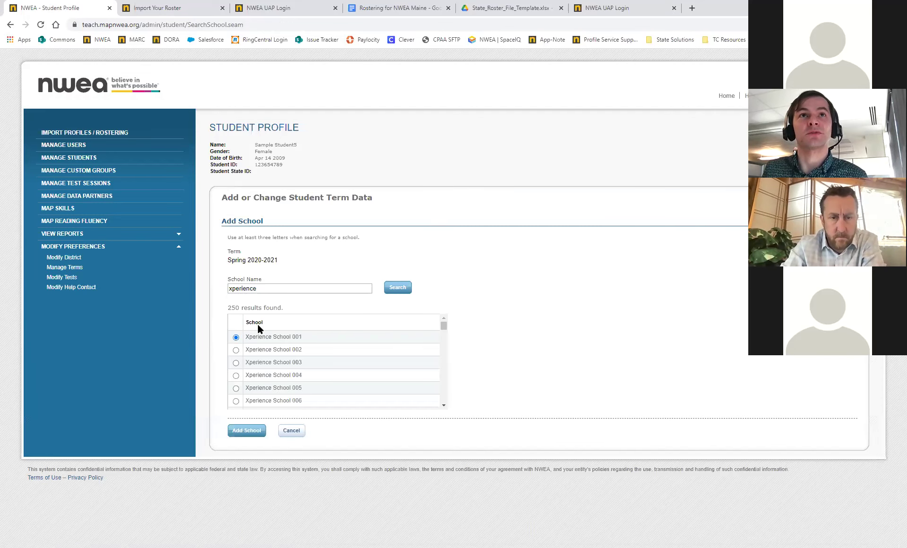
{"action": "left_click", "coordinate": [242, 430]}
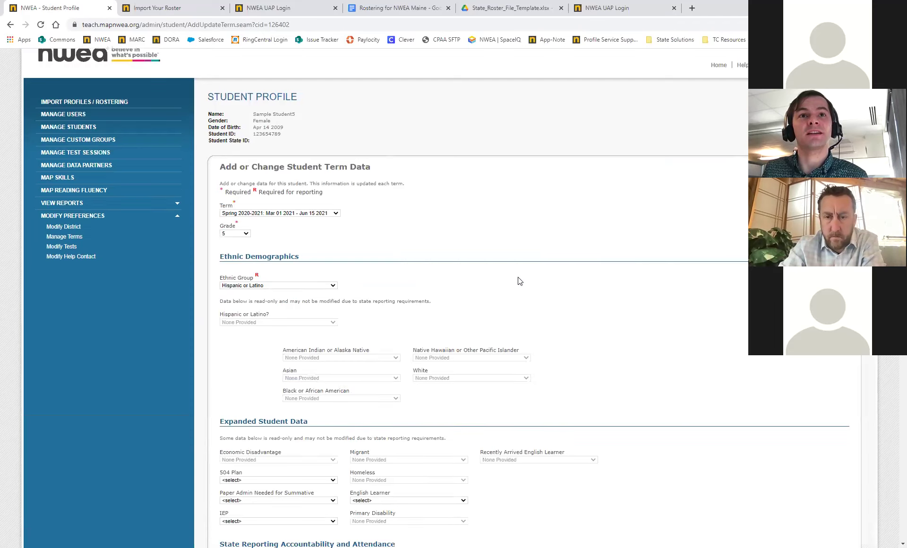
- Add the test instructor's Consultant Class at Xperience School 001 to the student's Spring 2020-2021 term
{"action": "scroll", "coordinate": [516, 280], "scroll_direction": "down", "scroll_amount": 8}
{"action": "left_click", "coordinate": [230, 361]}
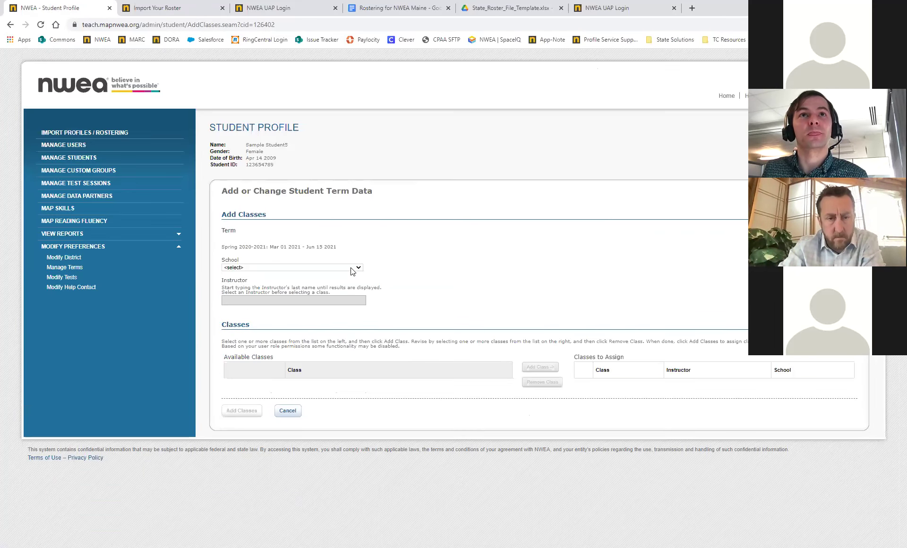
{"action": "left_click", "coordinate": [350, 268]}
{"action": "left_click", "coordinate": [332, 295]}
{"action": "left_click", "coordinate": [326, 300]}
{"action": "type", "text": "instr"}
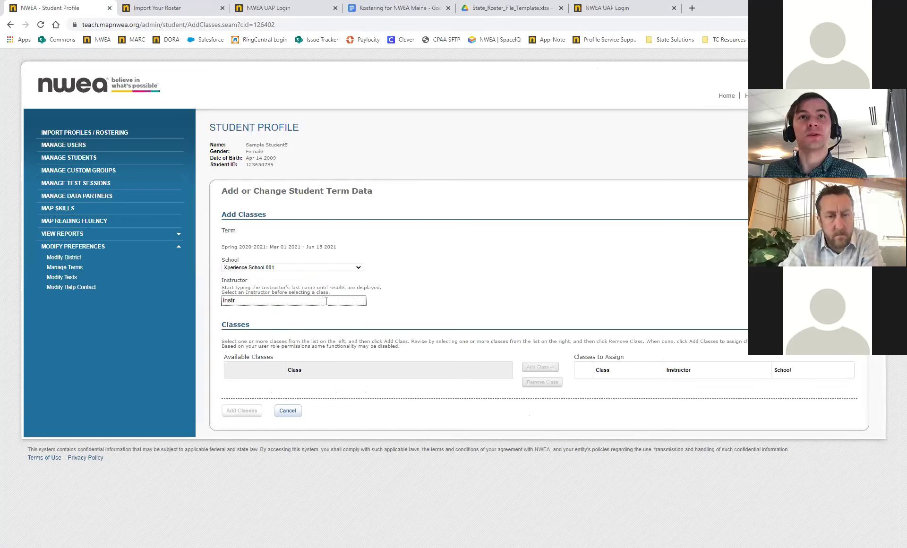
{"action": "left_click", "coordinate": [264, 320]}
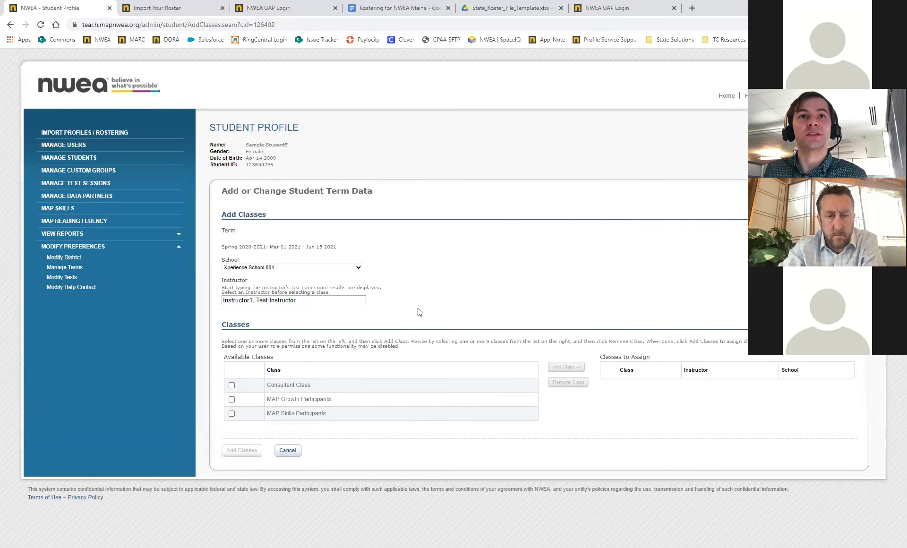
{"action": "left_click", "coordinate": [232, 385]}
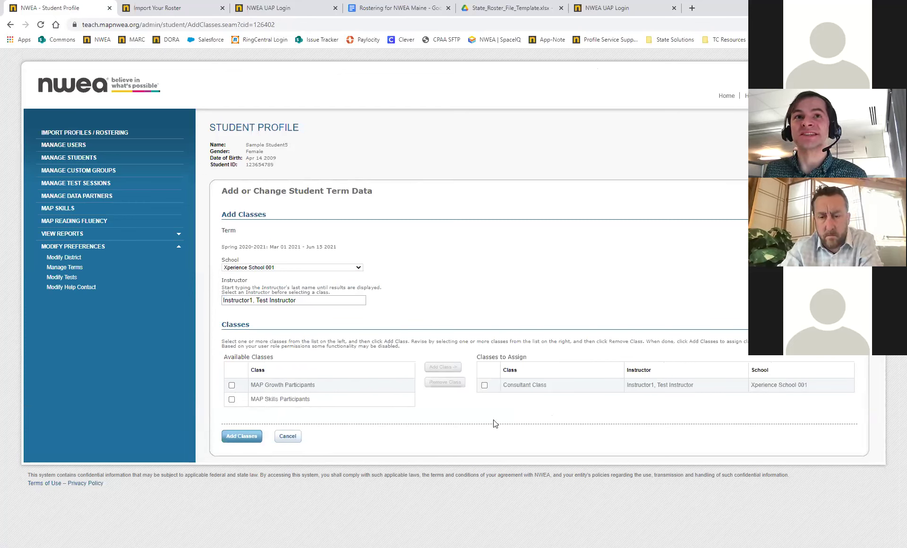
{"action": "left_click", "coordinate": [230, 435]}
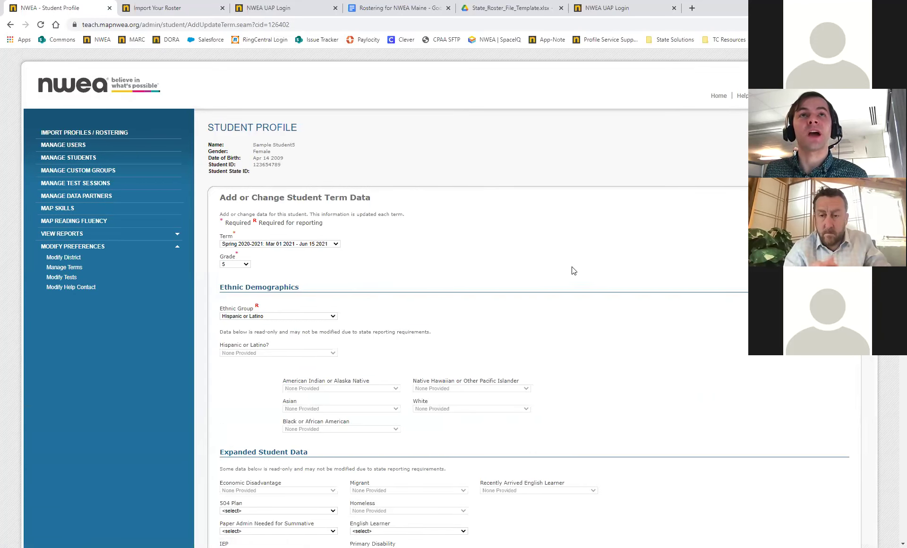
- Save the student's Spring 2020-2021 term and submit the new student profile
{"action": "scroll", "coordinate": [588, 272], "scroll_direction": "down", "scroll_amount": 6}
{"action": "scroll", "coordinate": [636, 283], "scroll_direction": "down", "scroll_amount": 5}
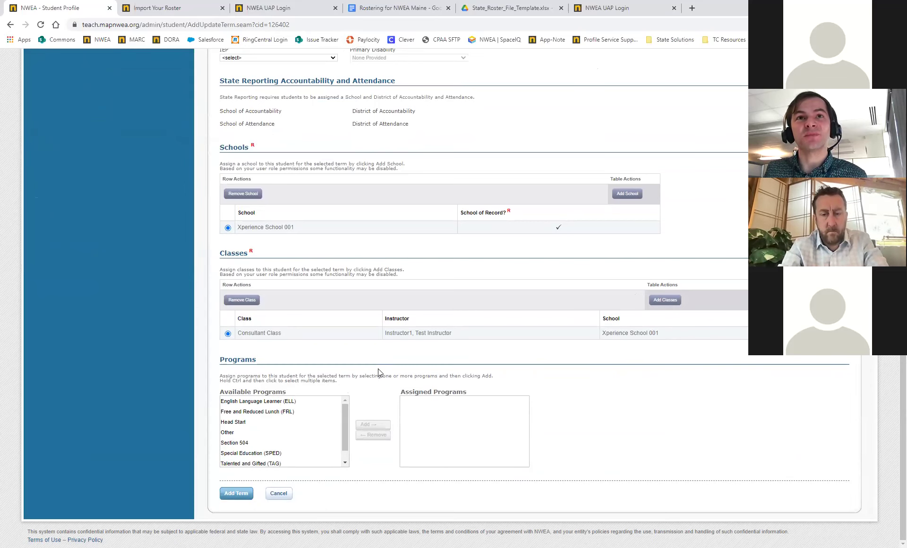
{"action": "left_click", "coordinate": [235, 493]}
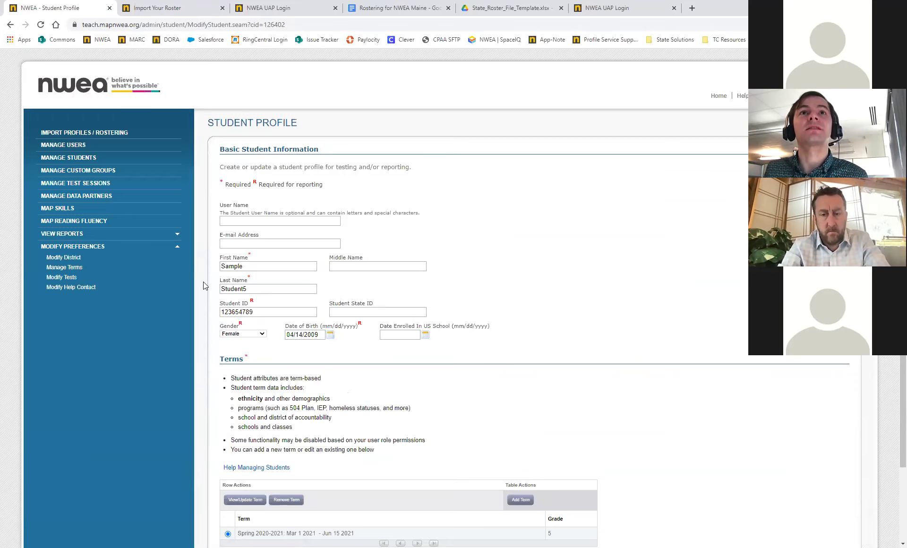
{"action": "scroll", "coordinate": [199, 298], "scroll_direction": "down", "scroll_amount": 2}
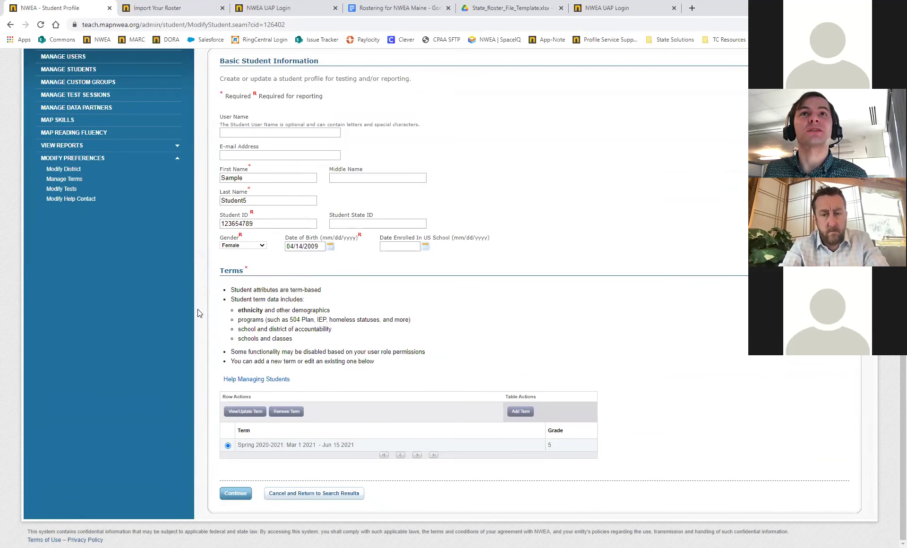
{"action": "left_click", "coordinate": [234, 493]}
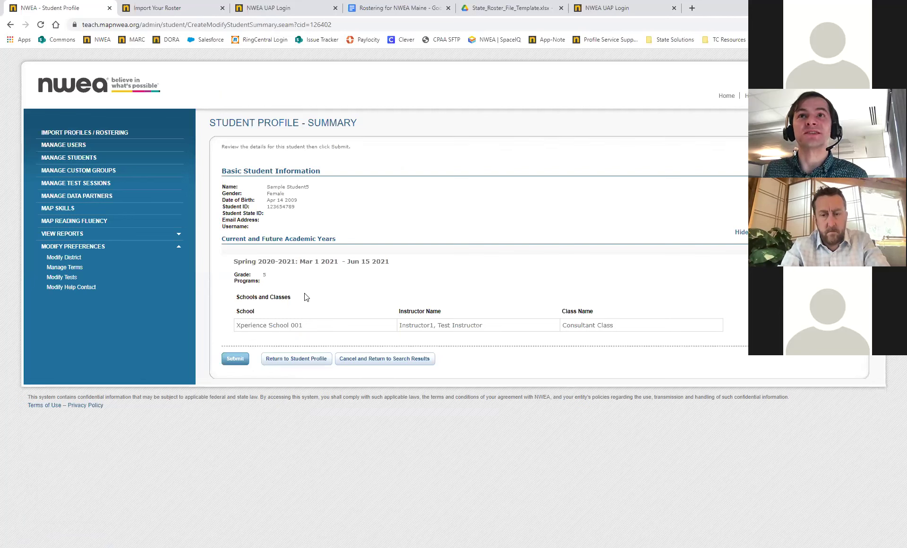
{"action": "left_click", "coordinate": [228, 361]}
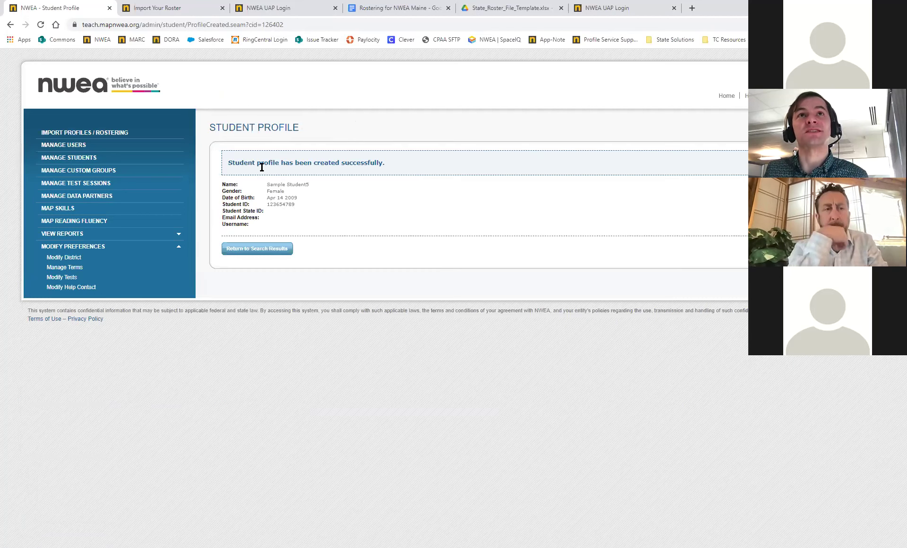
{"action": "left_click_drag", "start_coordinate": [260, 162], "coordinate": [398, 164]}
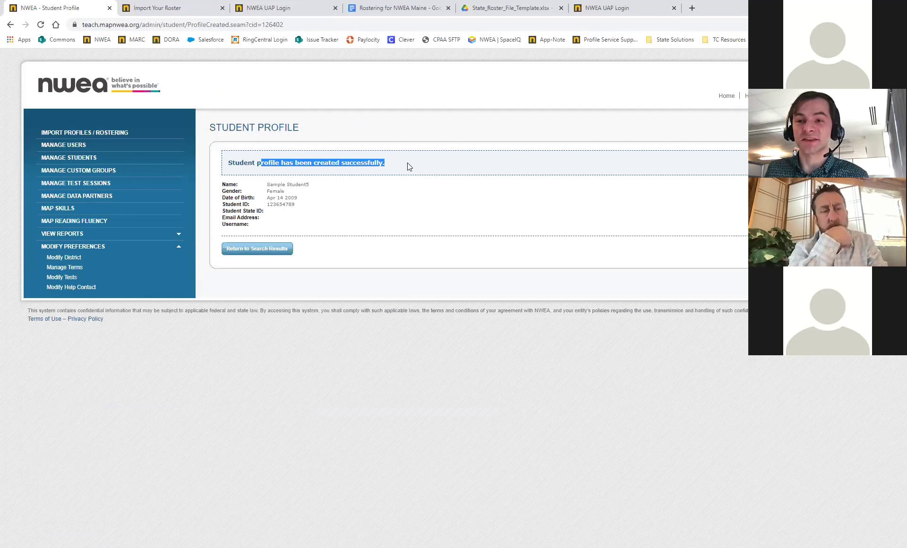
{"action": "left_click", "coordinate": [387, 167]}
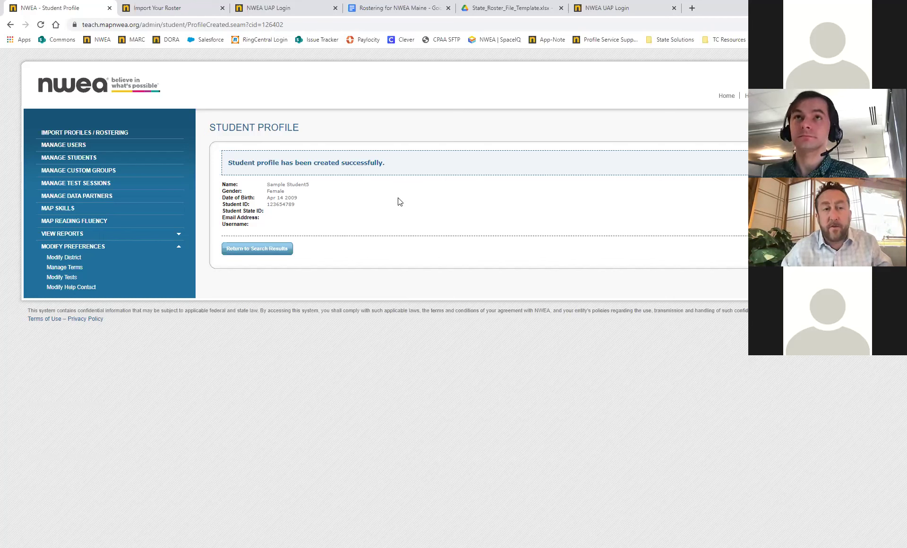
- Go to the profile import page, and open Import Errors Guidance from the Import Your Roster help article
{"action": "left_click", "coordinate": [104, 134]}
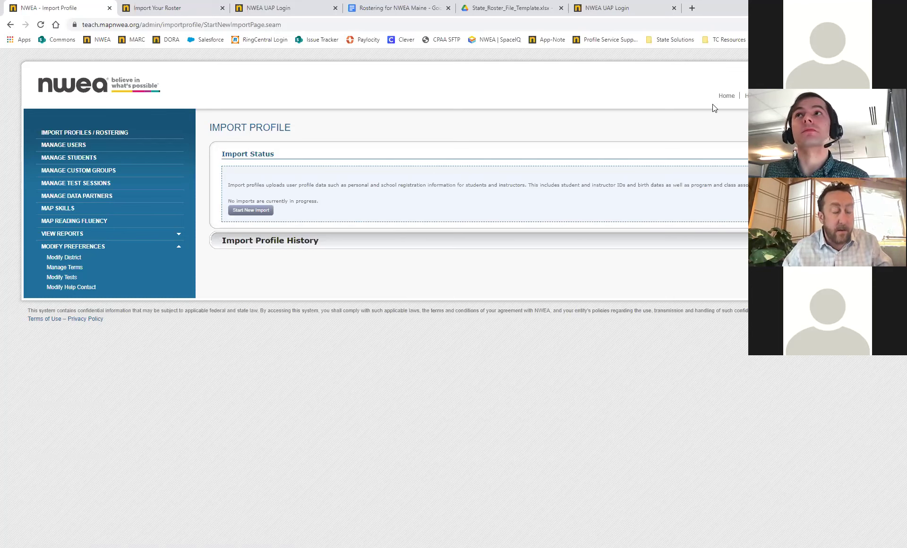
{"action": "key", "text": "ctrl+Tab"}
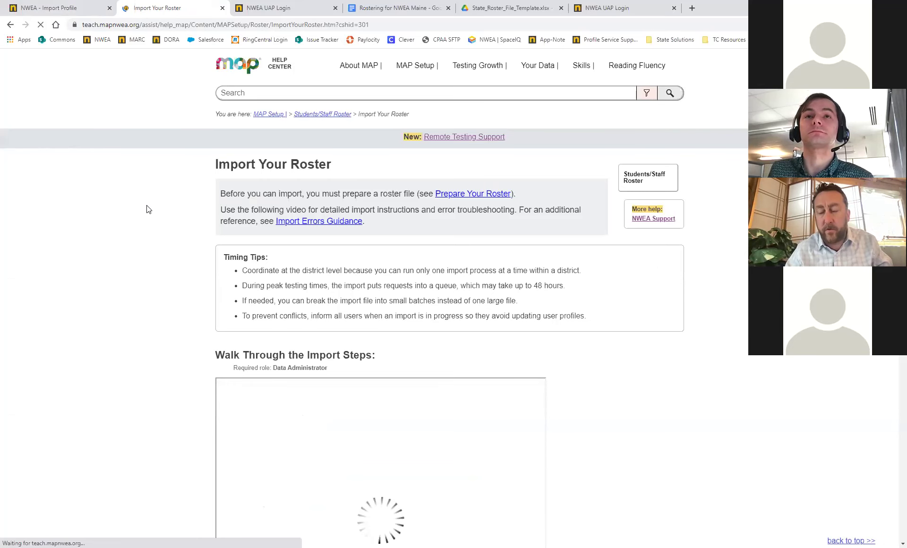
{"action": "scroll", "coordinate": [148, 209], "scroll_direction": "down", "scroll_amount": 5}
{"action": "scroll", "coordinate": [149, 209], "scroll_direction": "down", "scroll_amount": 6}
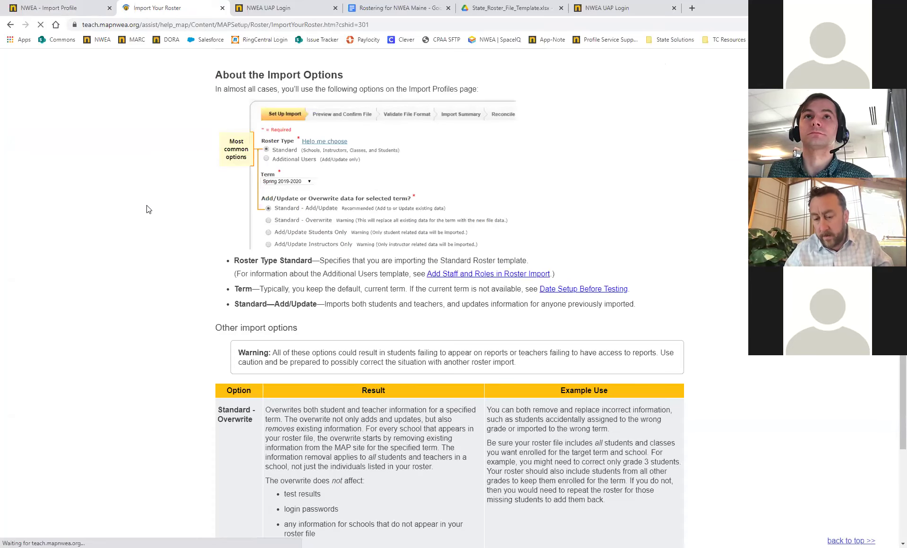
{"action": "scroll", "coordinate": [147, 208], "scroll_direction": "down", "scroll_amount": 5}
{"action": "scroll", "coordinate": [147, 206], "scroll_direction": "up", "scroll_amount": 12}
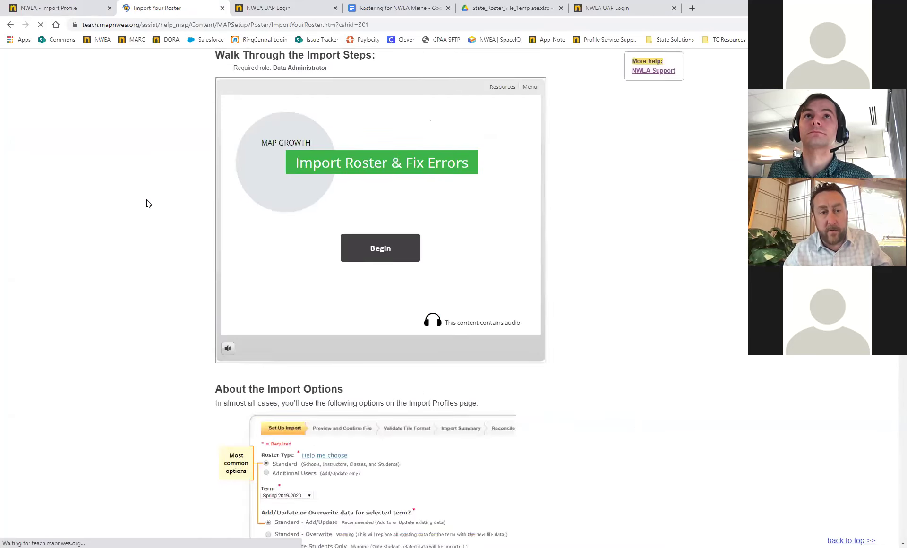
{"action": "scroll", "coordinate": [284, 99], "scroll_direction": "up", "scroll_amount": 3}
{"action": "scroll", "coordinate": [283, 126], "scroll_direction": "up", "scroll_amount": 3}
{"action": "left_click", "coordinate": [344, 202]}
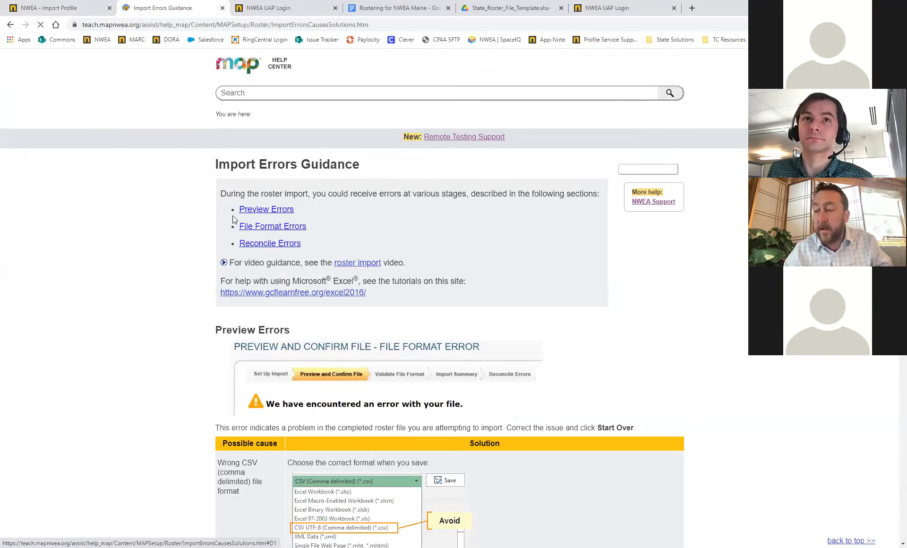
- Examine the import error guidance, especially the options for Instructor or Student Error Reconciliation
{"action": "scroll", "coordinate": [168, 224], "scroll_direction": "down", "scroll_amount": 2}
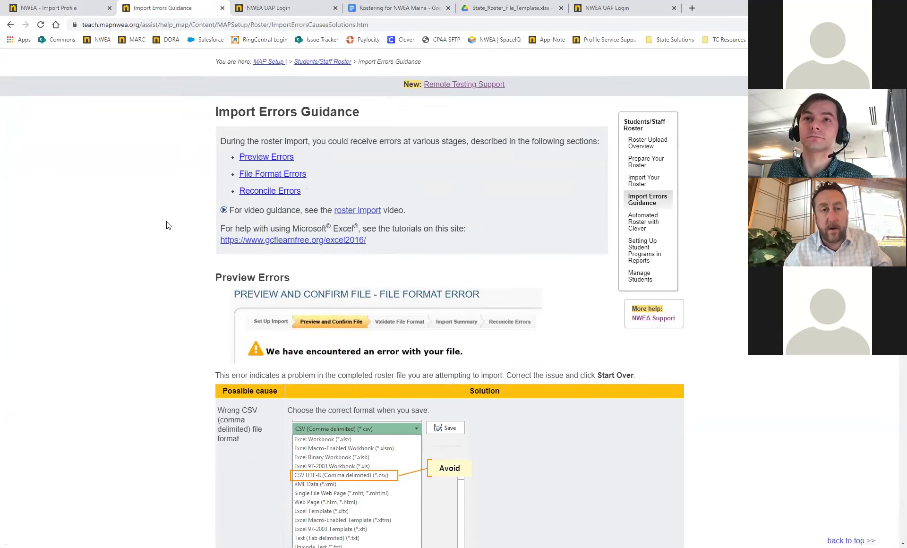
{"action": "scroll", "coordinate": [167, 224], "scroll_direction": "down", "scroll_amount": 15}
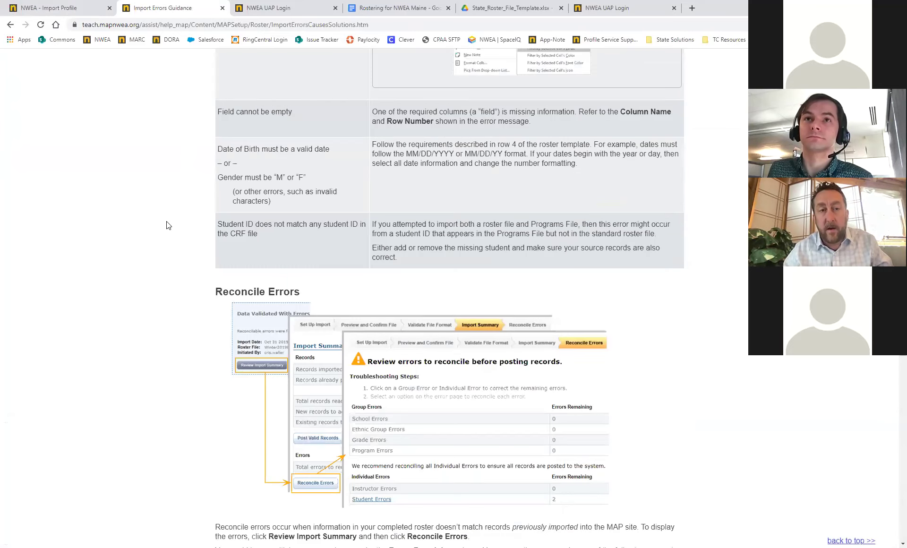
{"action": "scroll", "coordinate": [167, 224], "scroll_direction": "down", "scroll_amount": 17}
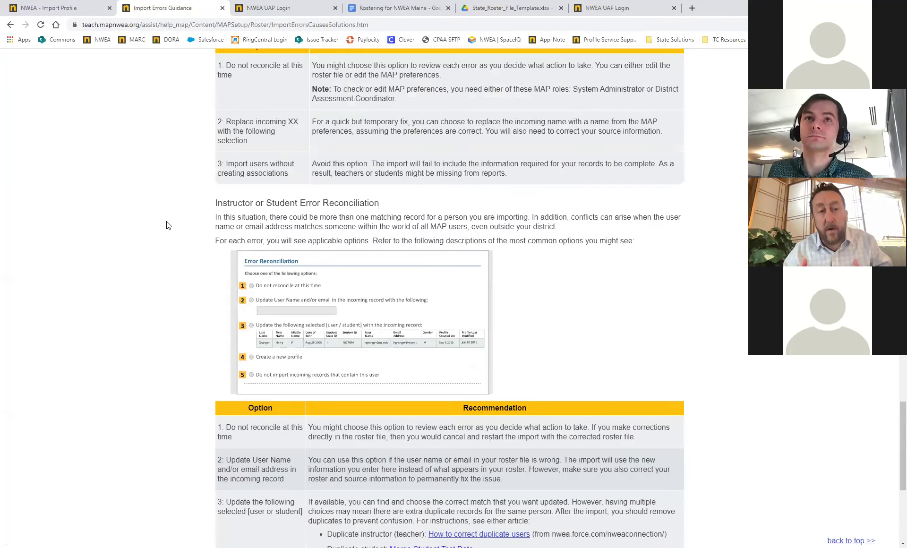
{"action": "scroll", "coordinate": [145, 226], "scroll_direction": "down", "scroll_amount": 1}
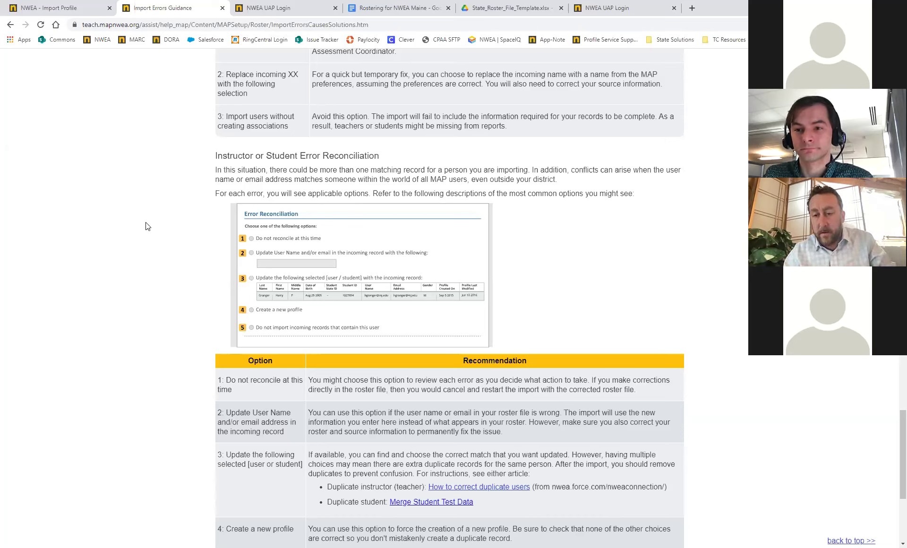
{"action": "scroll", "coordinate": [148, 281], "scroll_direction": "up", "scroll_amount": 1}
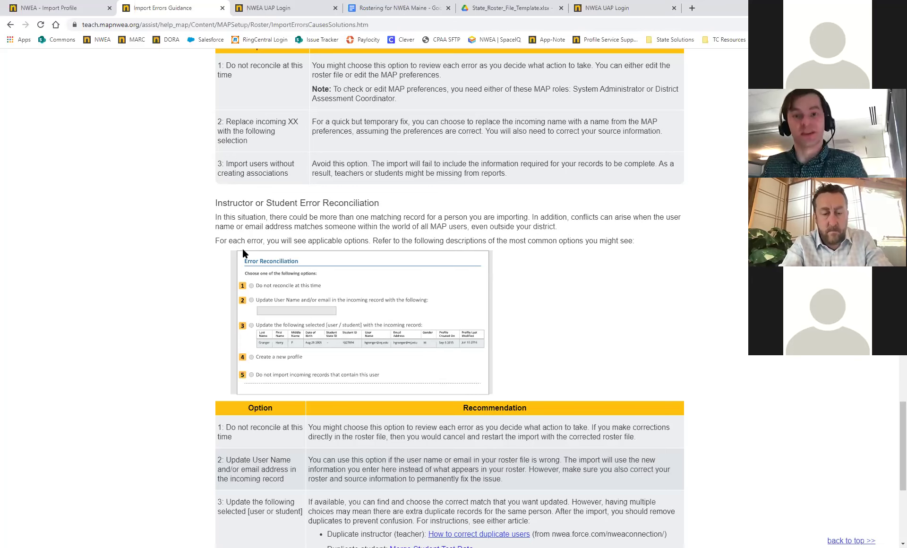
{"action": "scroll", "coordinate": [242, 249], "scroll_direction": "up", "scroll_amount": 4}
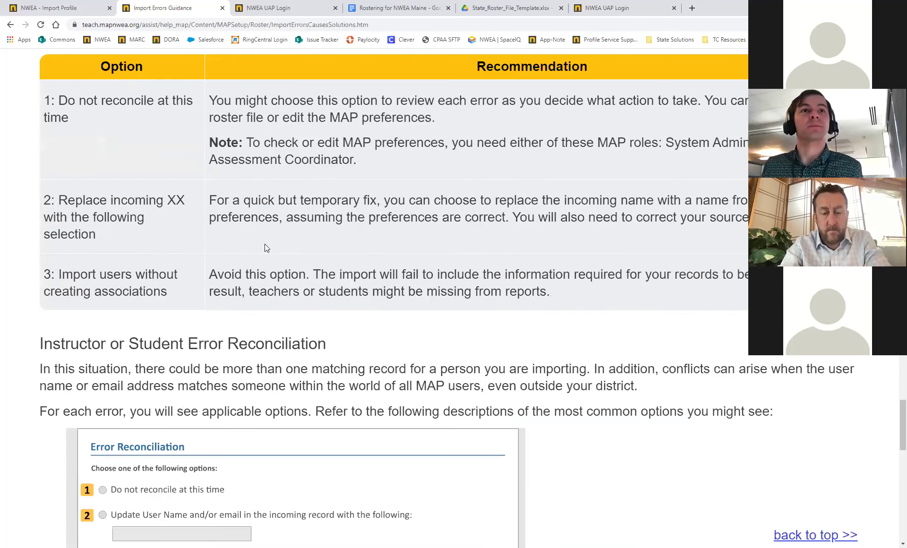
{"action": "scroll", "coordinate": [535, 246], "scroll_direction": "down", "scroll_amount": 3}
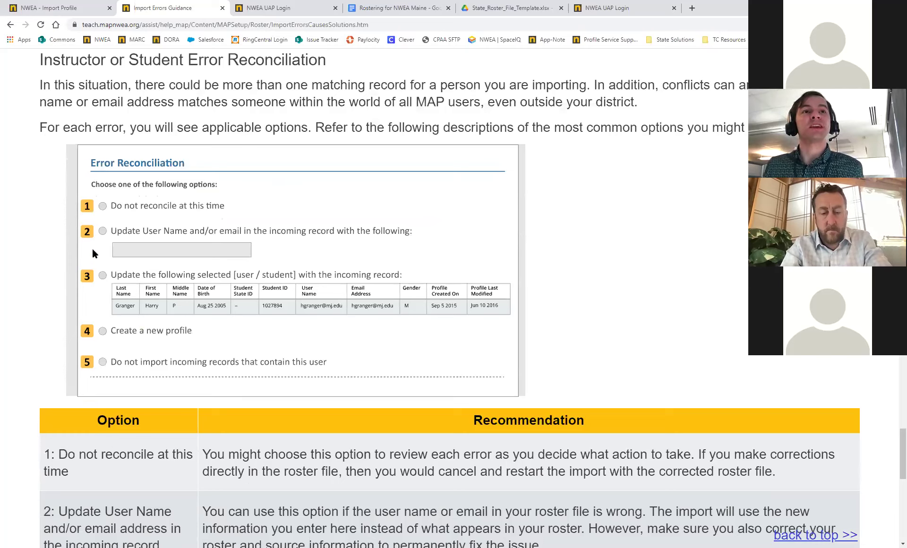